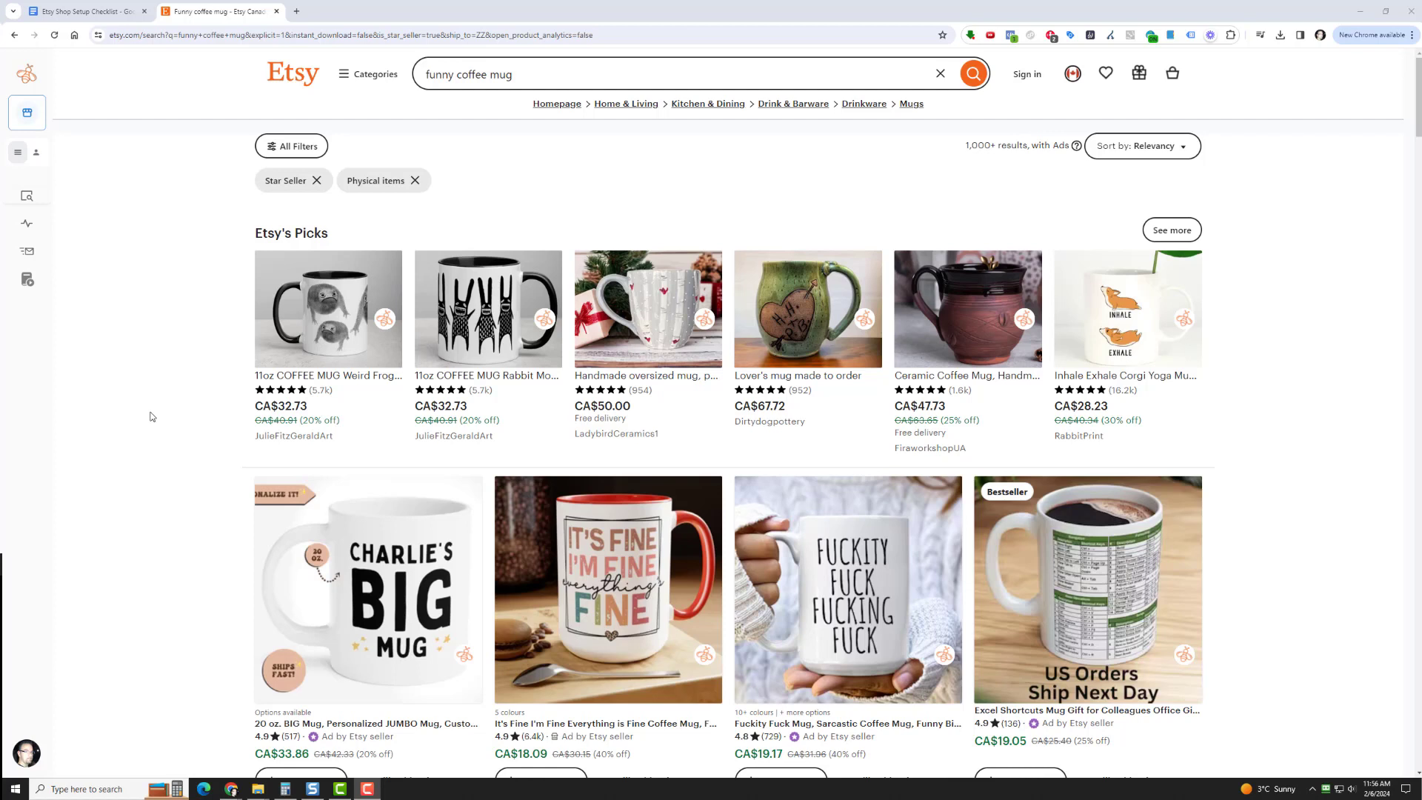
# Rerun the funny coffee mug search and clear the Star Seller and Physical items filters
pyautogui.click(973, 73)
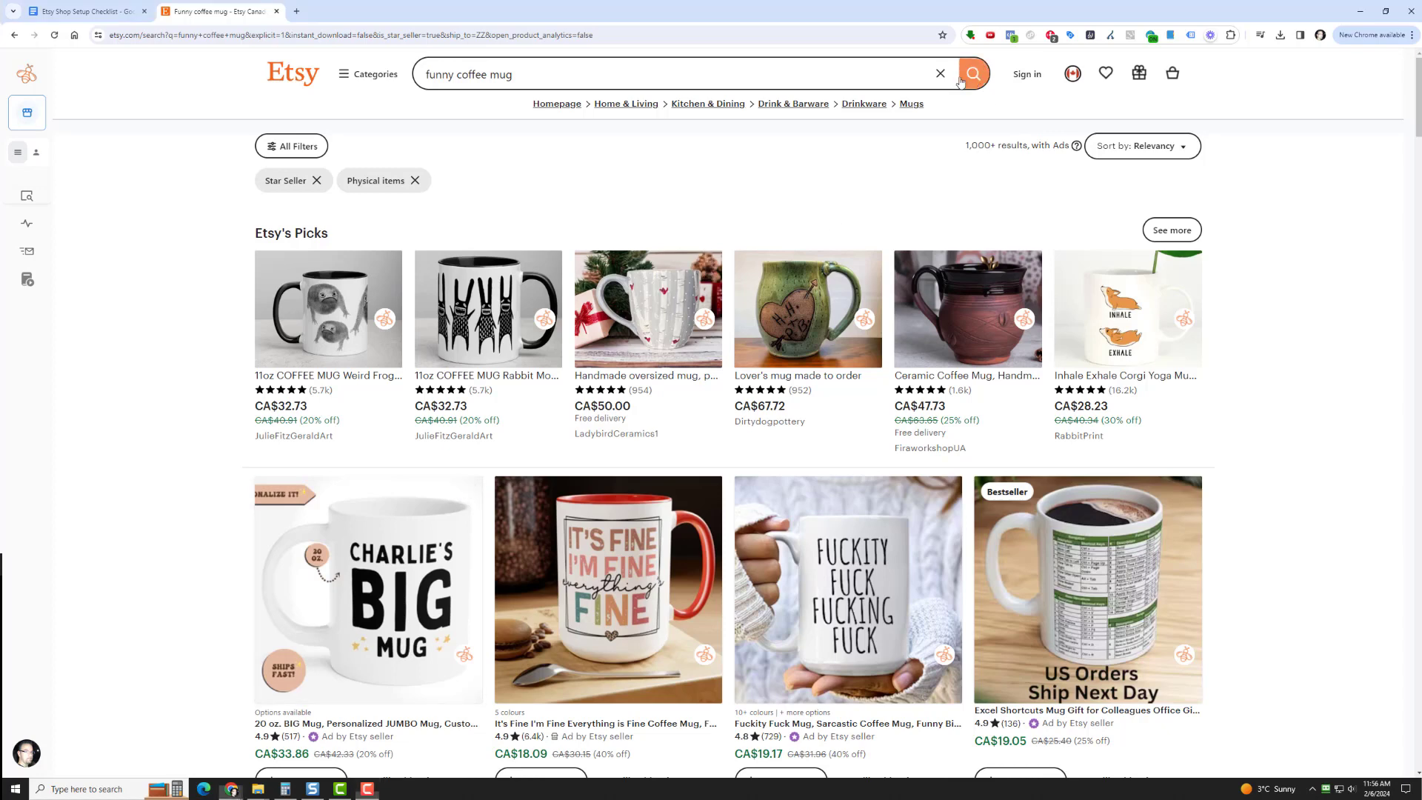
pyautogui.click(284, 184)
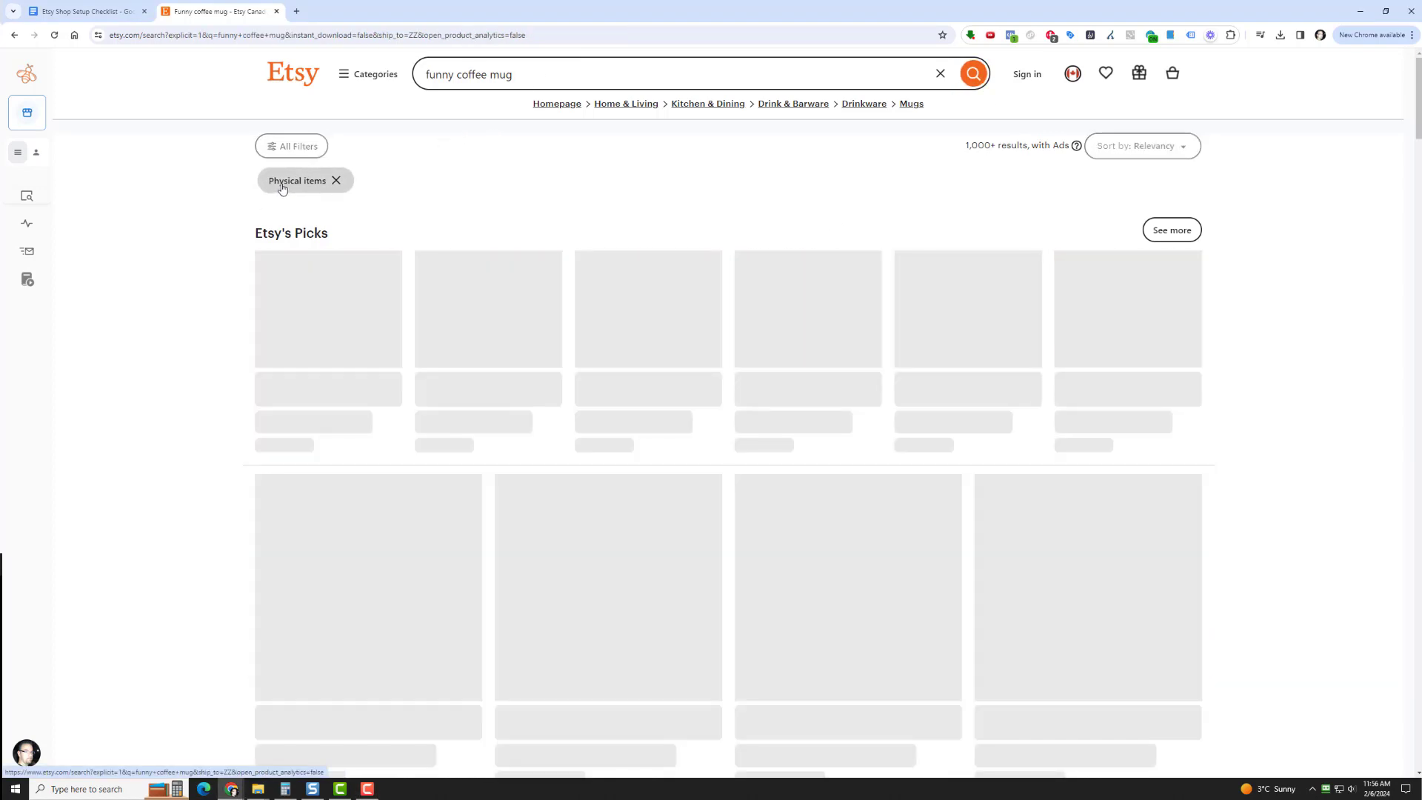
pyautogui.click(282, 184)
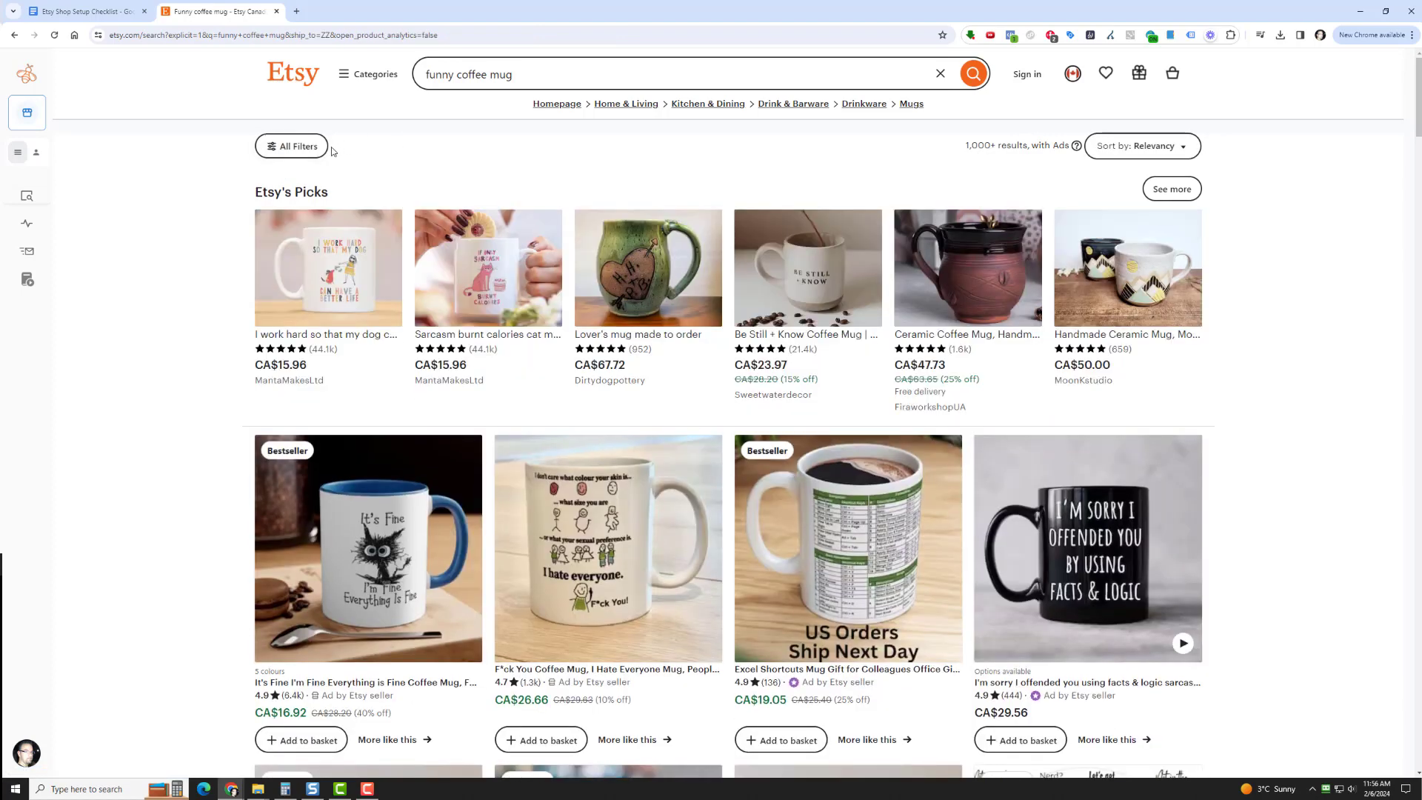
# Filter the search results to Physical items from Star Sellers
pyautogui.click(300, 147)
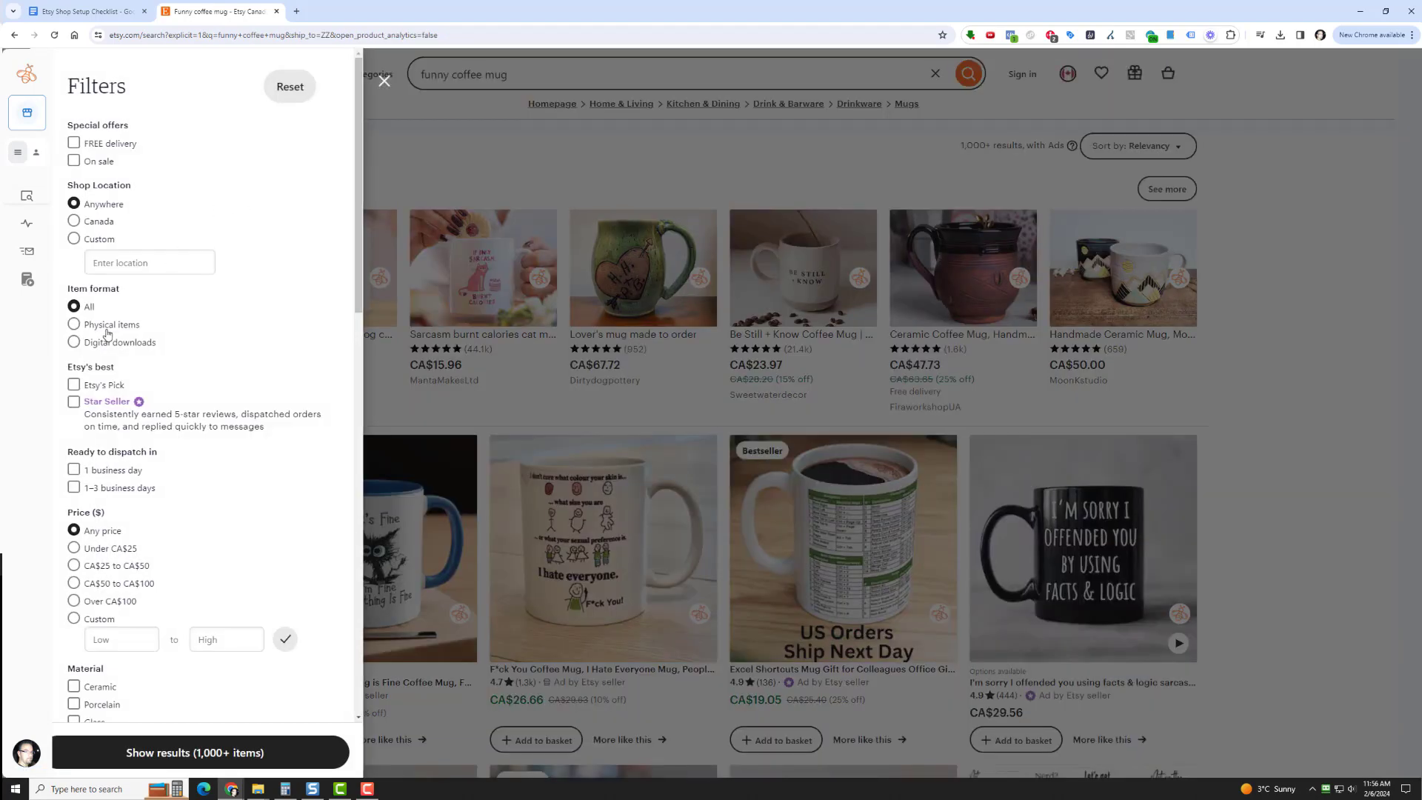
pyautogui.click(106, 326)
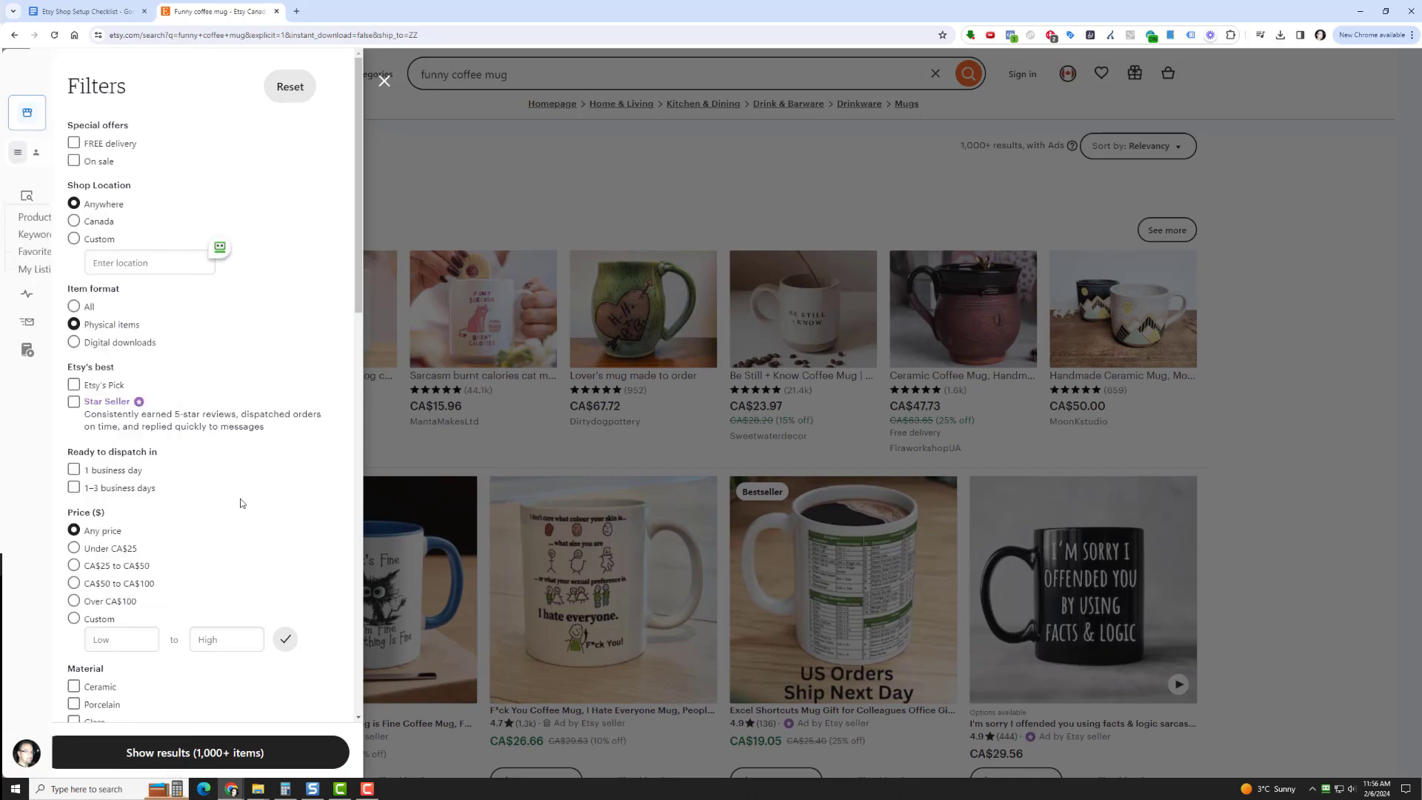
pyautogui.click(74, 401)
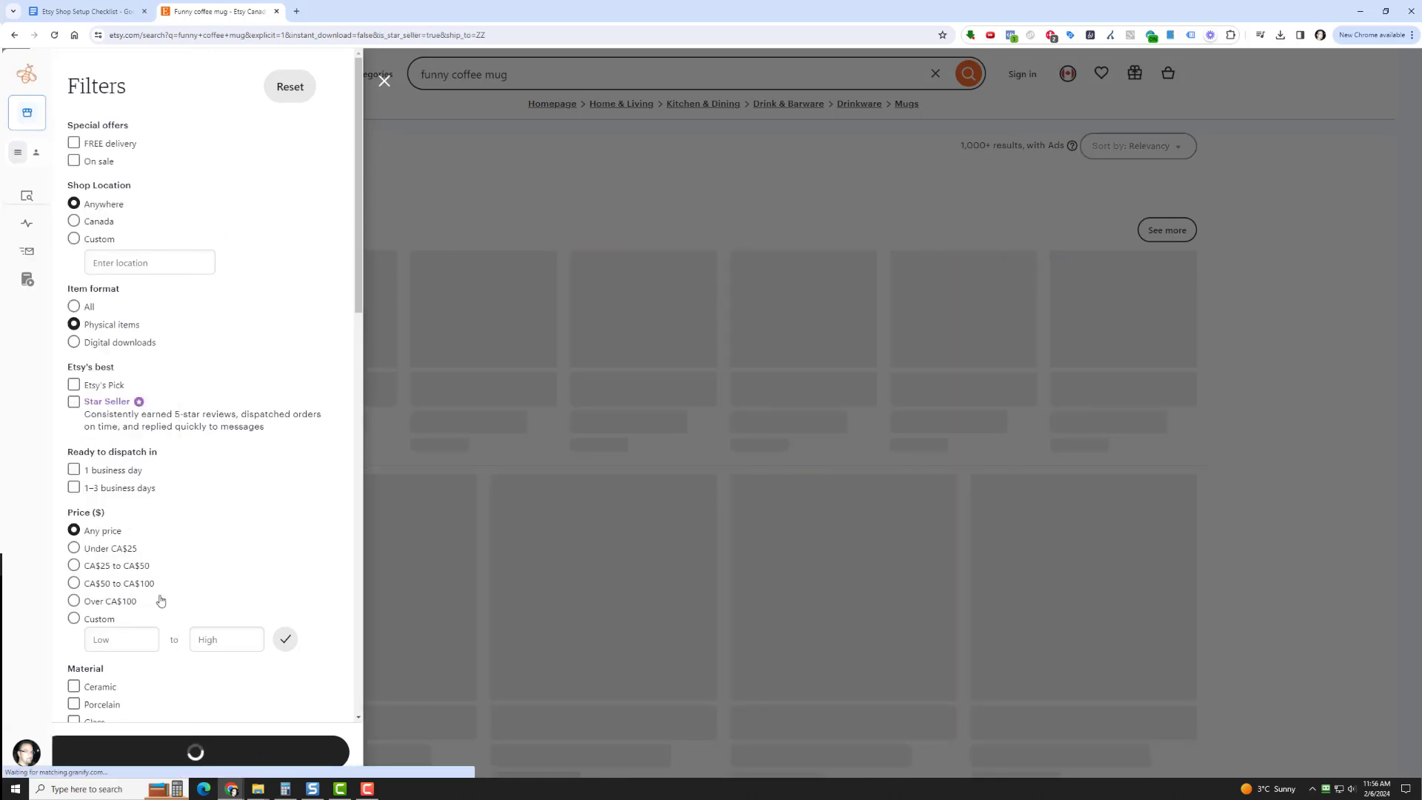
pyautogui.click(384, 81)
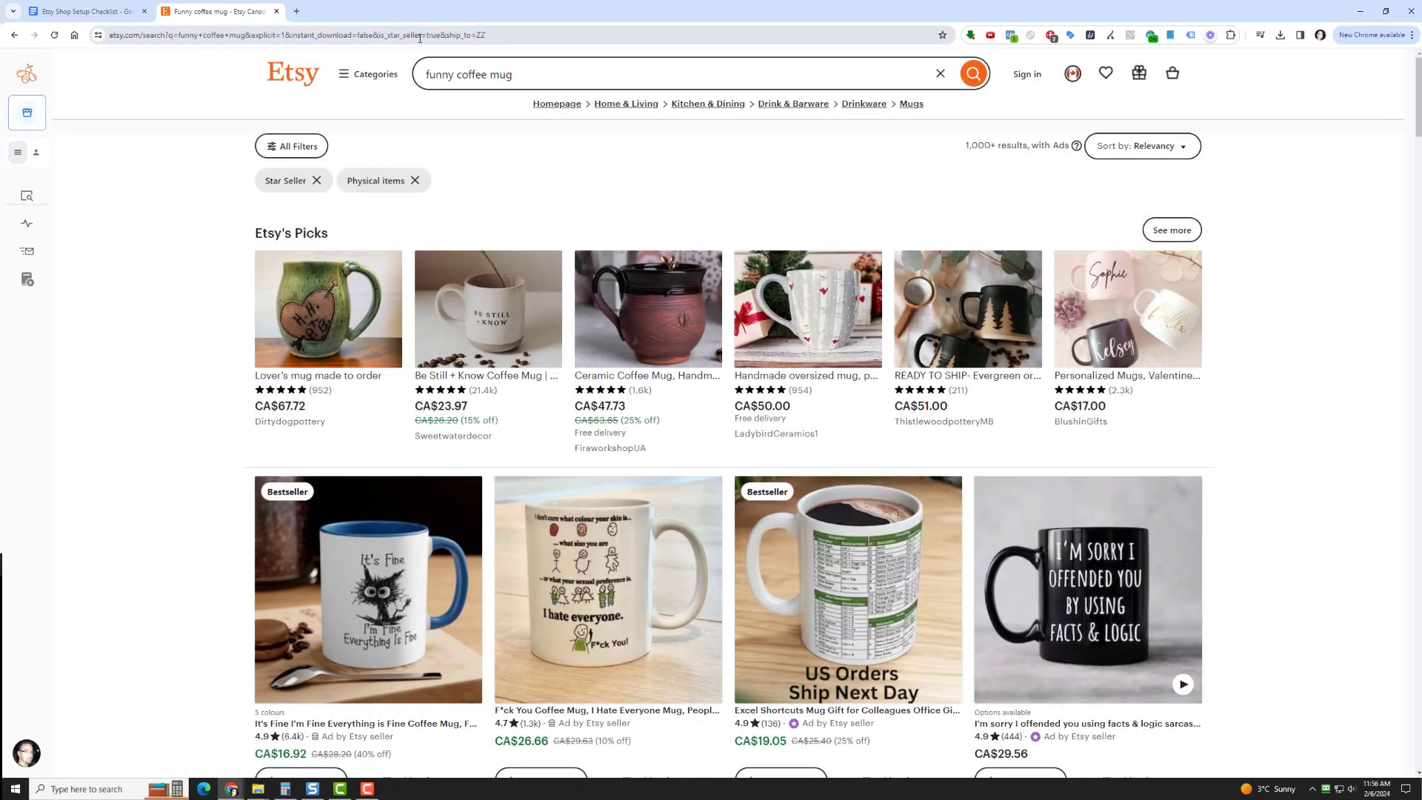
# Edit the results URL to drop the ship_to parameter, change is_star_seller to is_best_seller, and load it
pyautogui.click(465, 35)
pyautogui.click(465, 35)
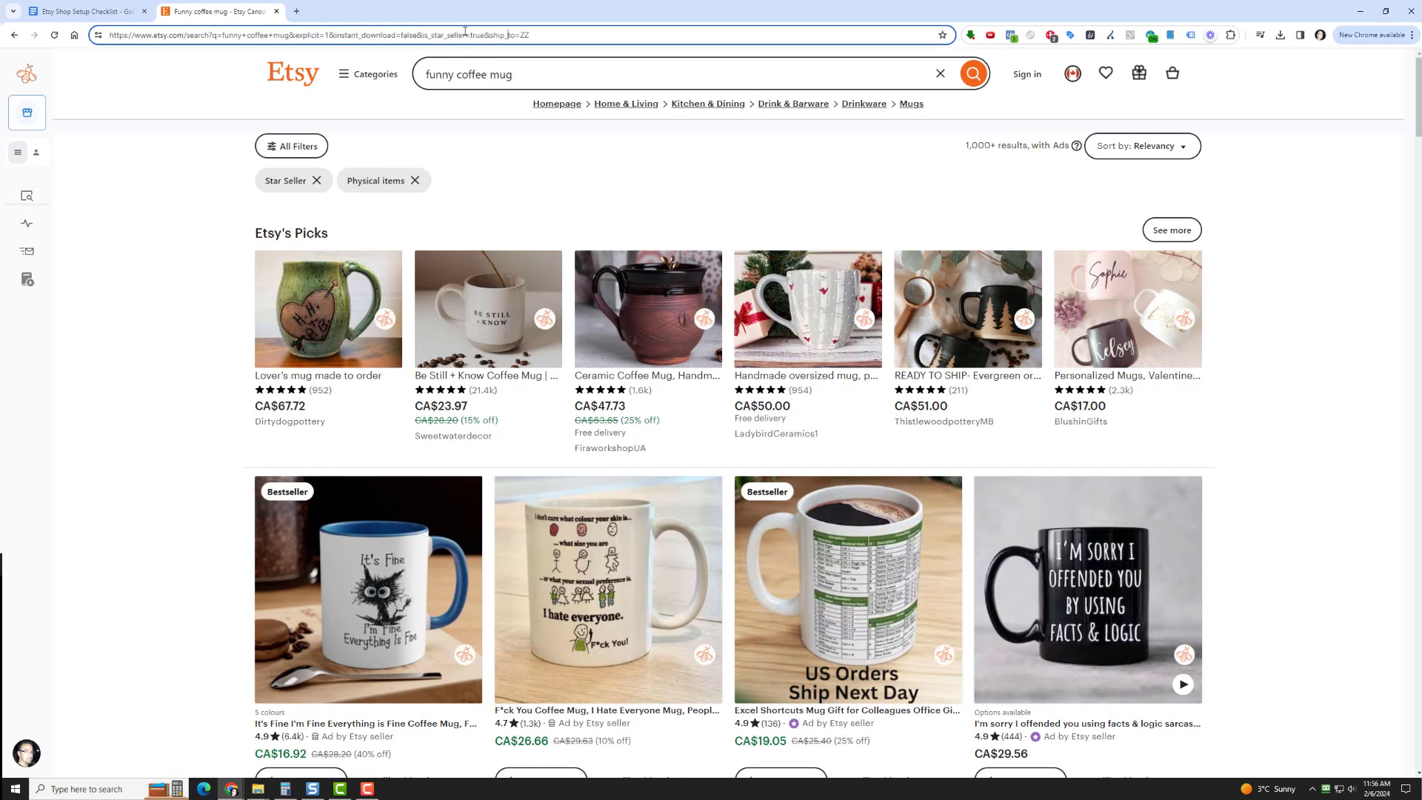
pyautogui.moveTo(482, 37); pyautogui.dragTo(587, 36)
pyautogui.press('BackSpace')
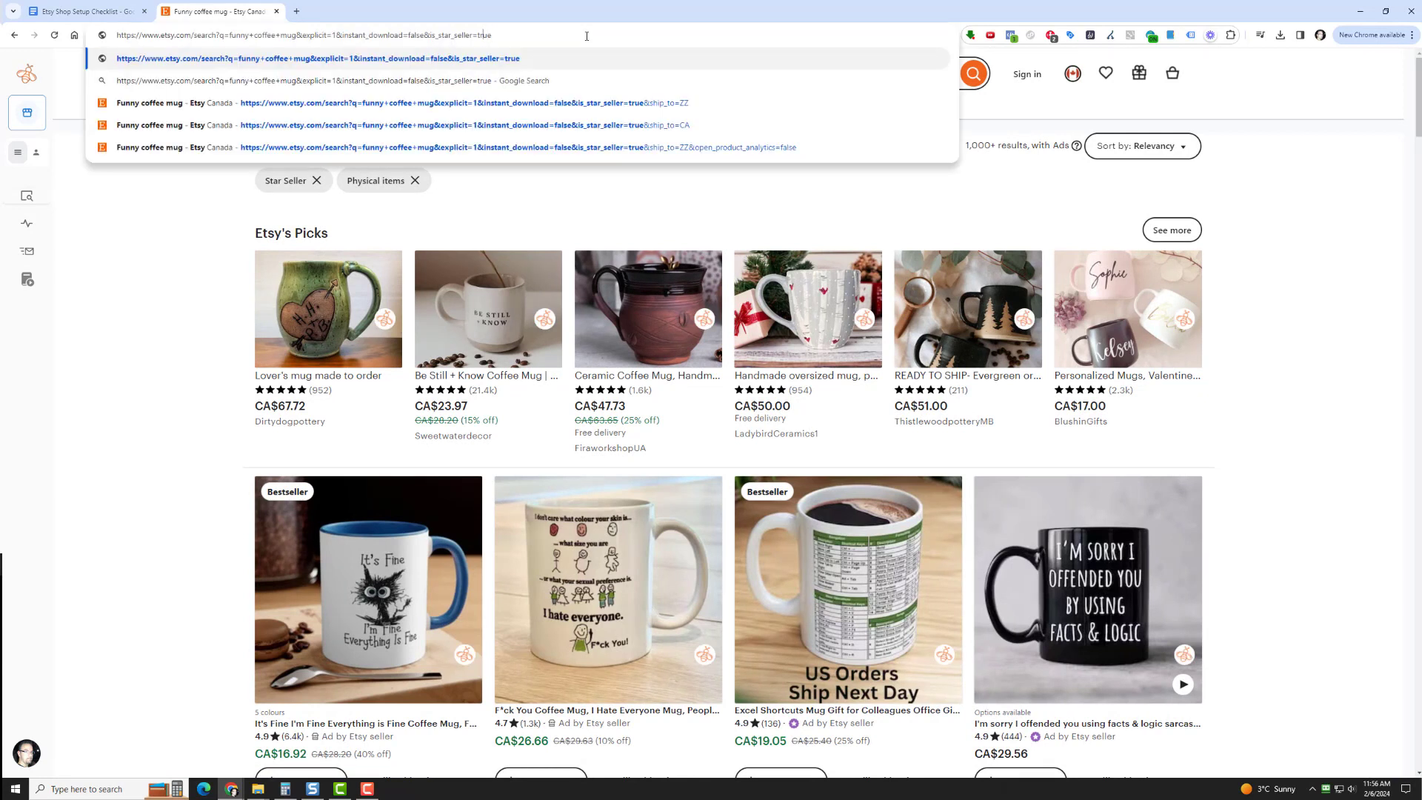
pyautogui.press('Delete')
pyautogui.press('BackSpace')
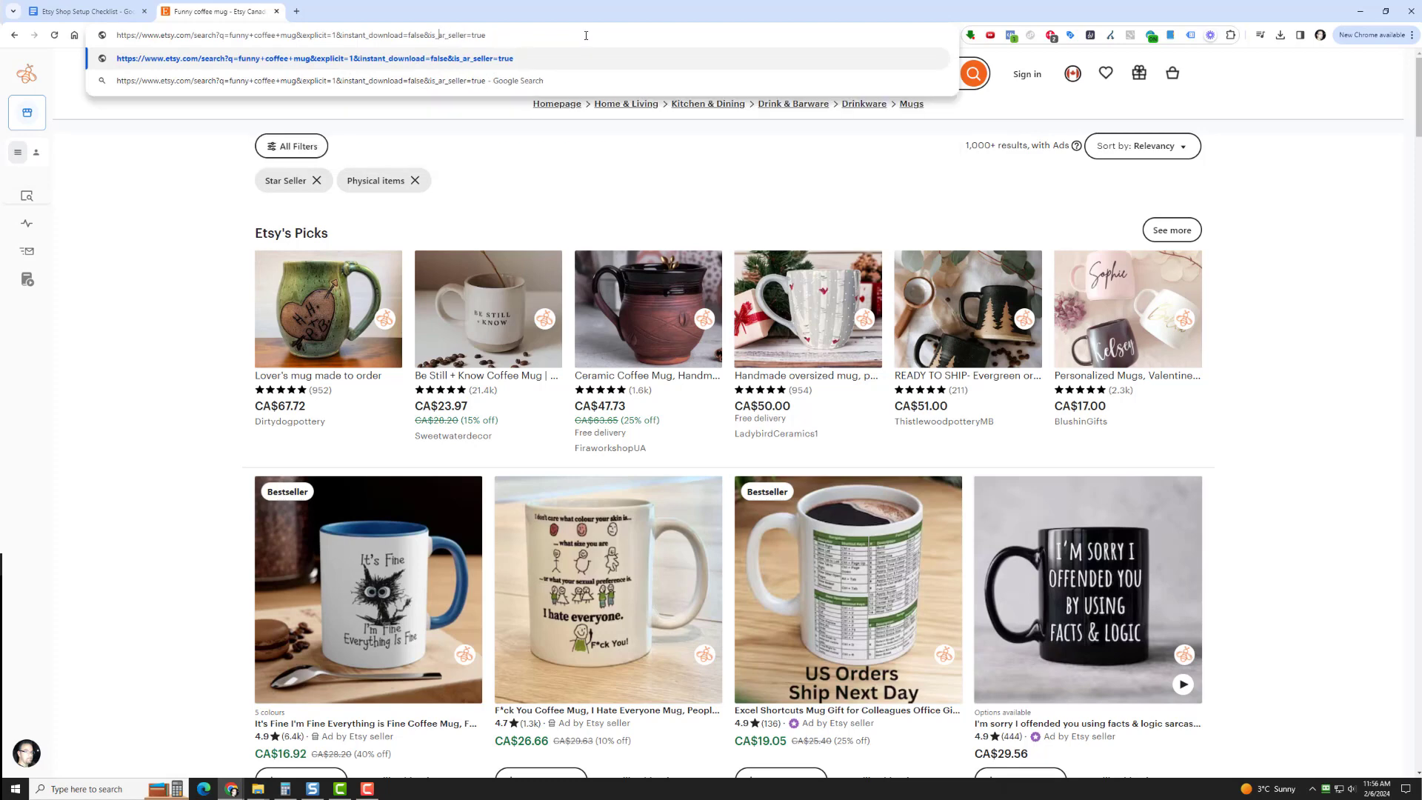
pyautogui.press('Delete')
pyautogui.press('Delete')
pyautogui.write('best')
pyautogui.press('Return')
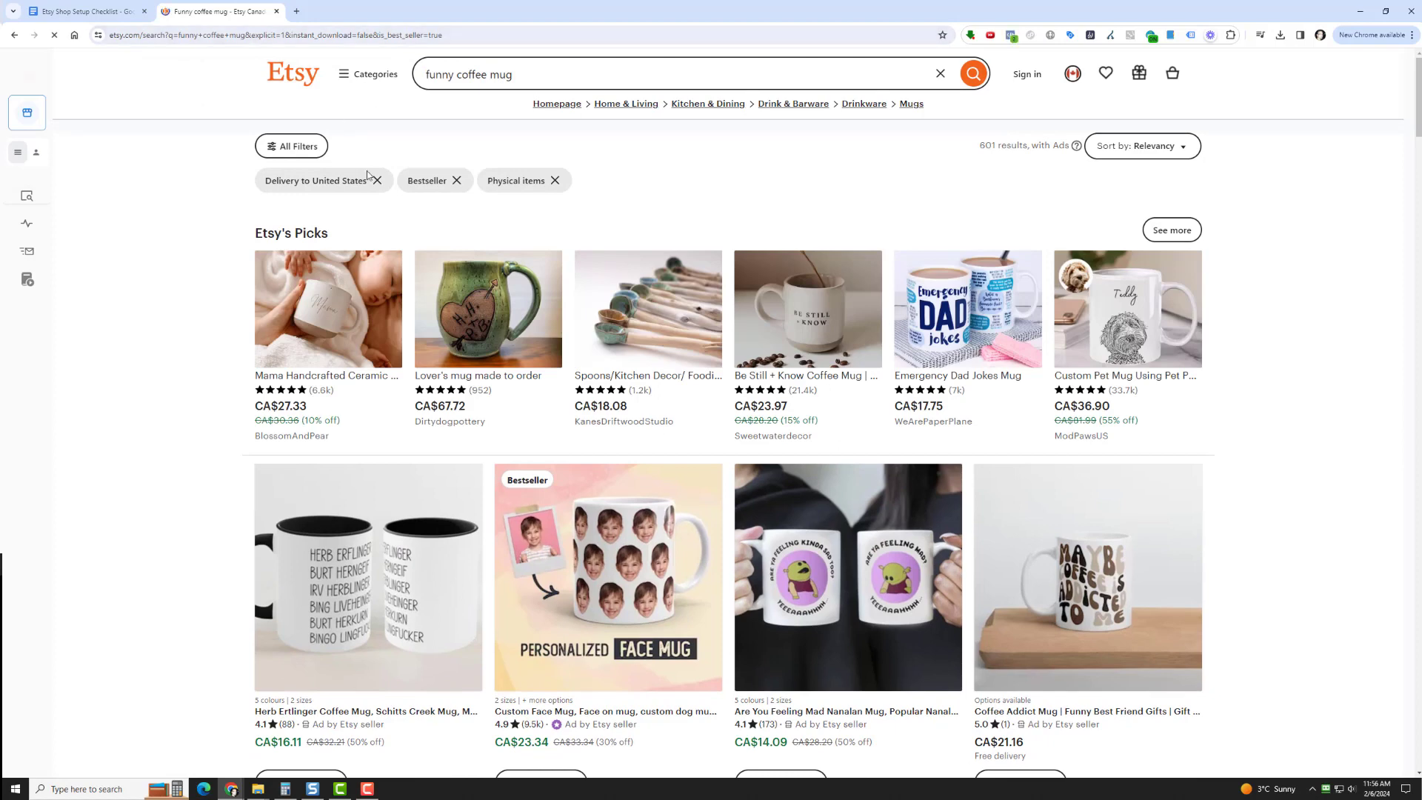
# Remove the Delivery to United States filter and look over the bestseller listings
pyautogui.click(378, 181)
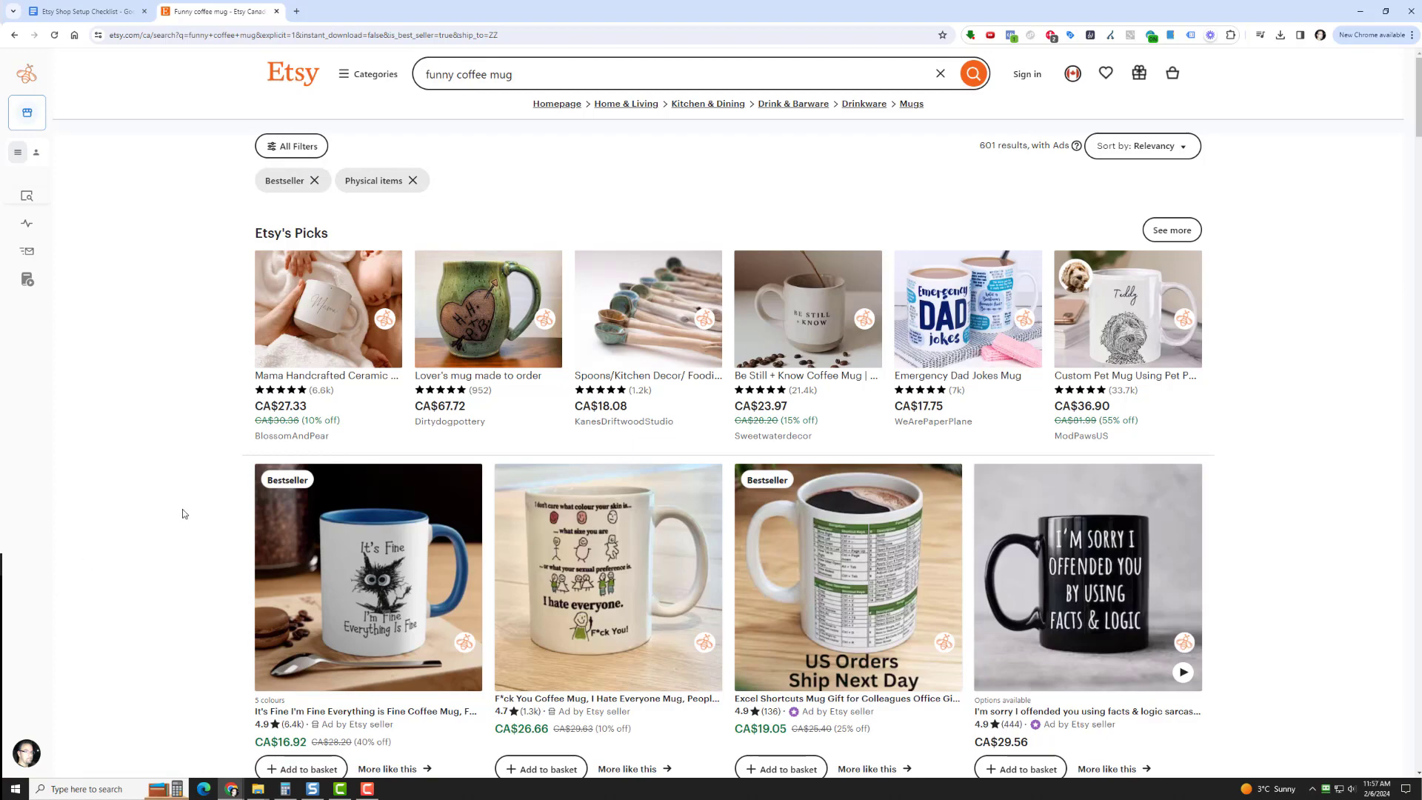
pyautogui.scroll(-5, 184, 514)
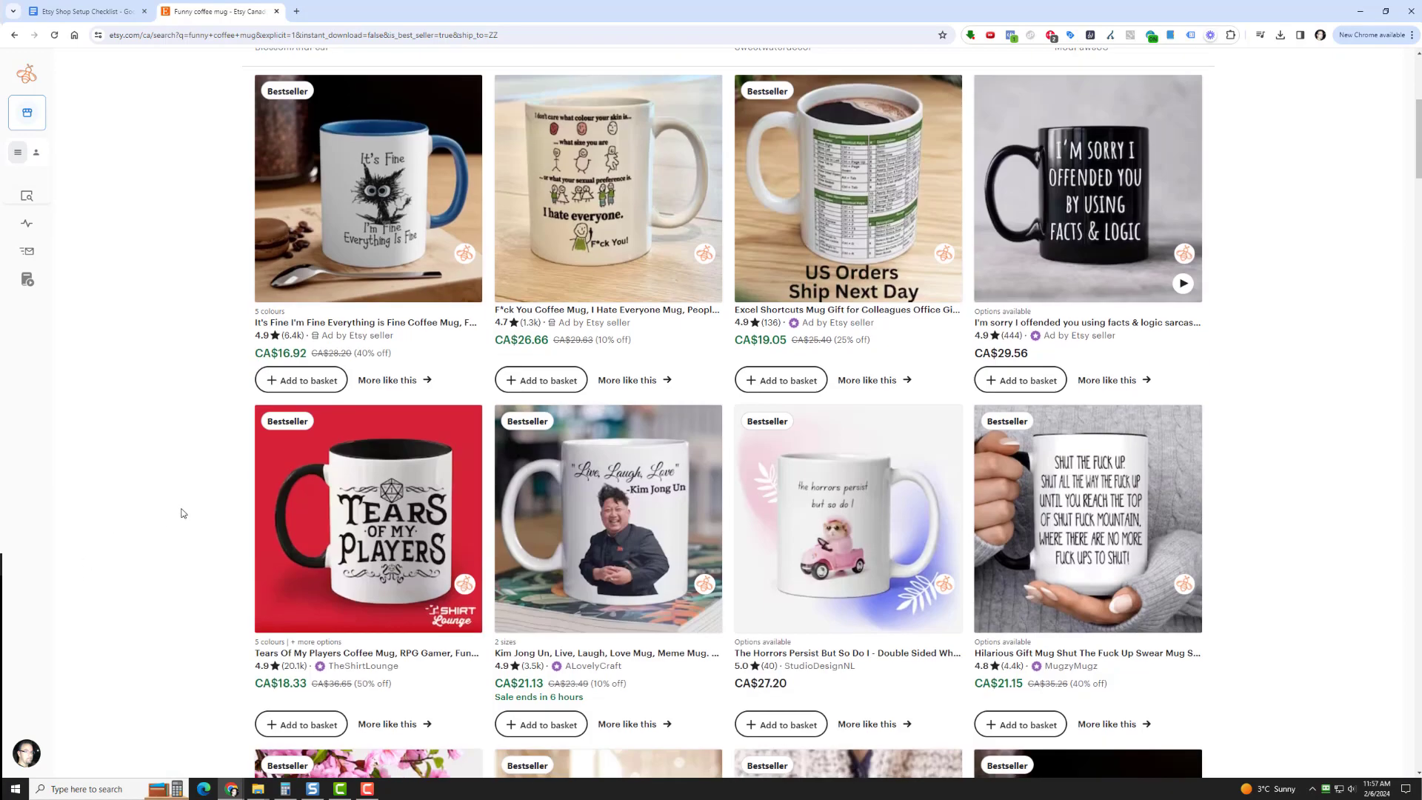
pyautogui.scroll(5, 183, 513)
# Run EverBee's Product Analytics on the results and sort the listings by Total Sales, highest first
pyautogui.moveTo(44, 221)
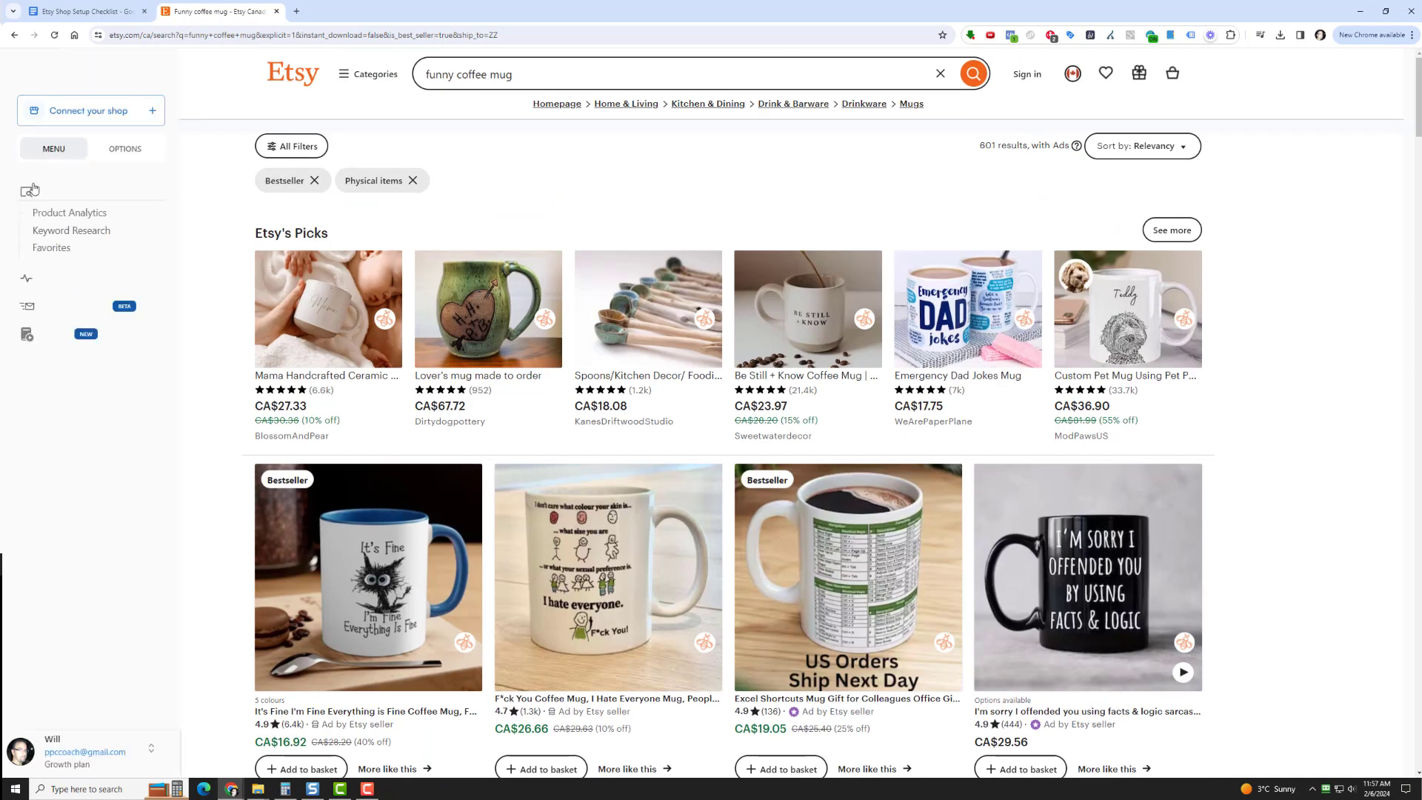
pyautogui.click(60, 218)
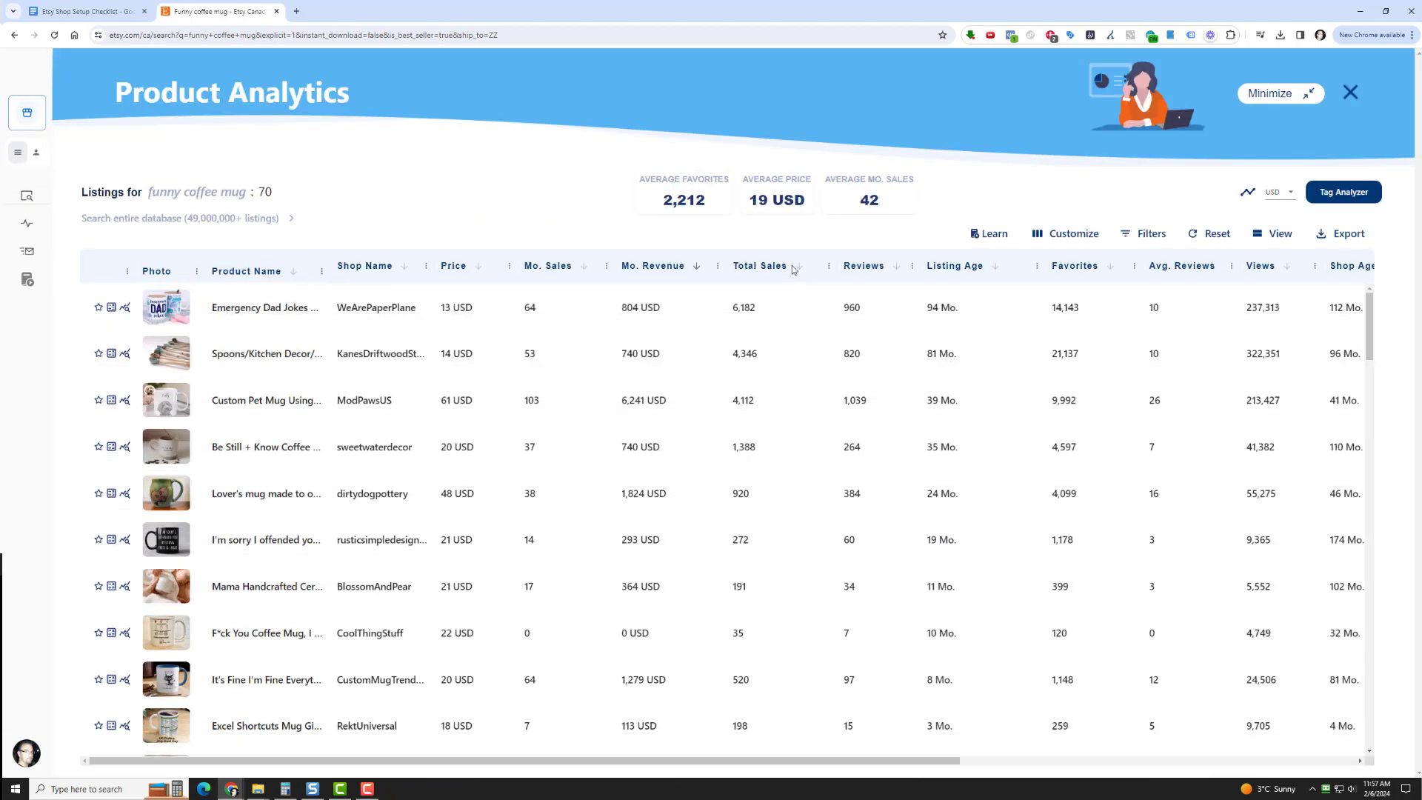
pyautogui.click(797, 280)
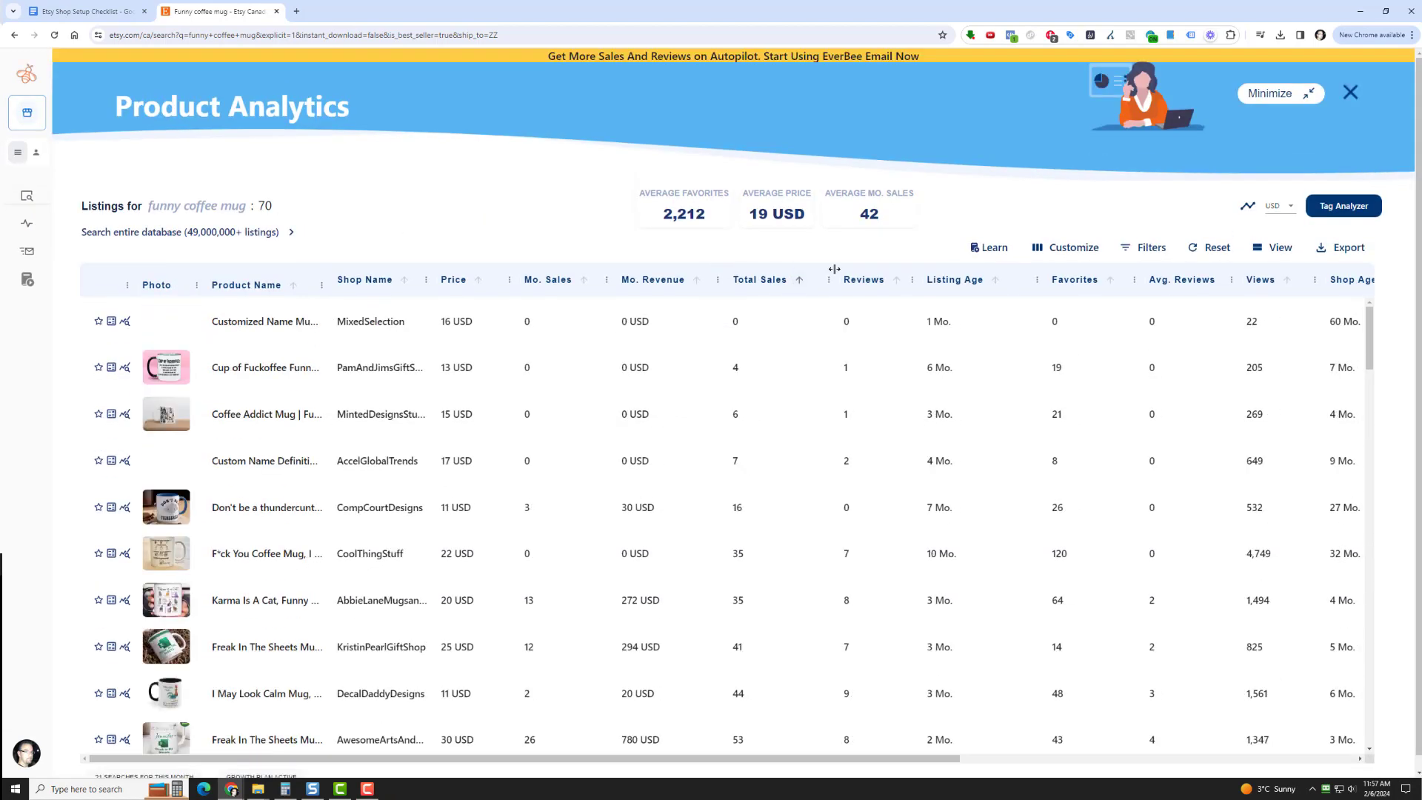
pyautogui.click(799, 281)
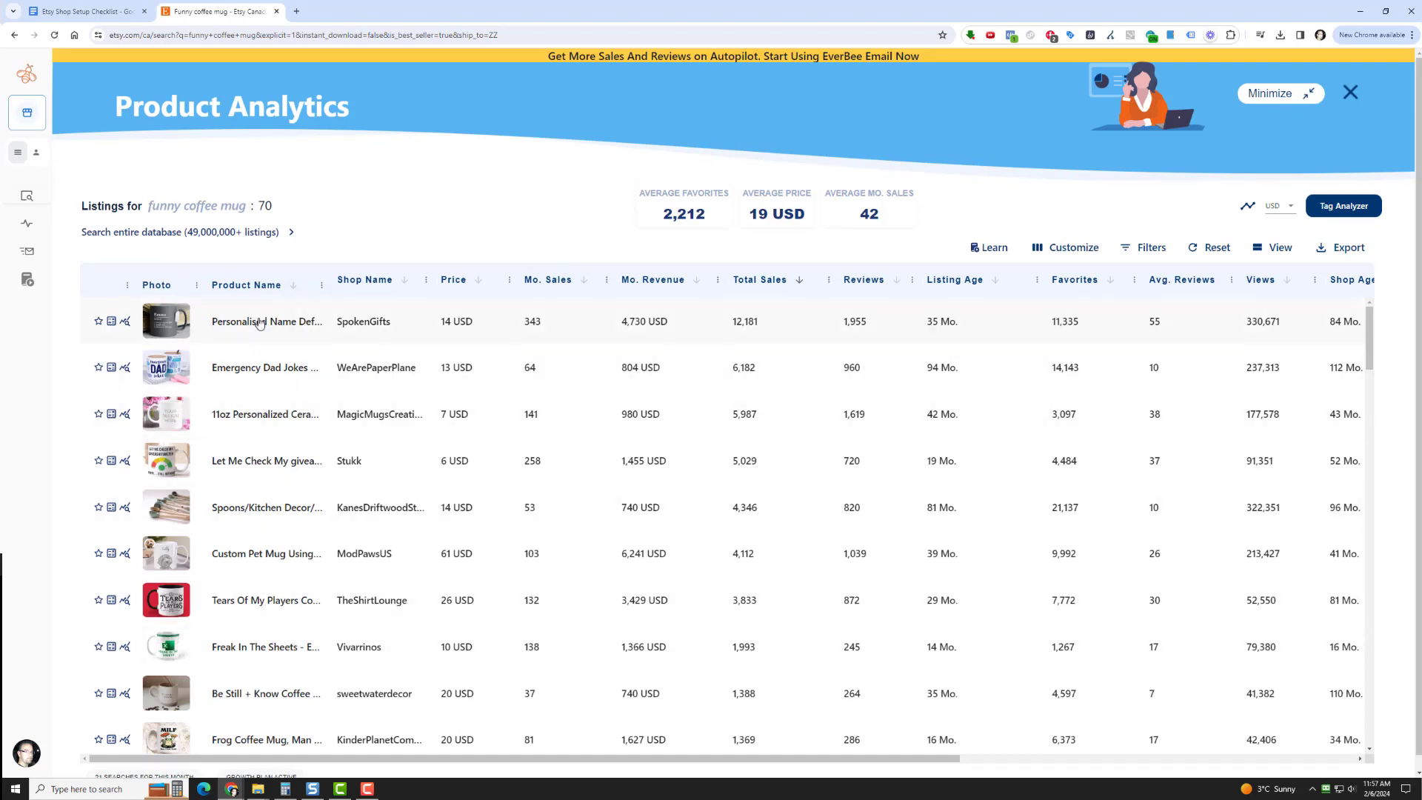
# Review the listing details and tag keywords of the Personalised Name Definition mug from SpokenGifts
pyautogui.click(260, 323)
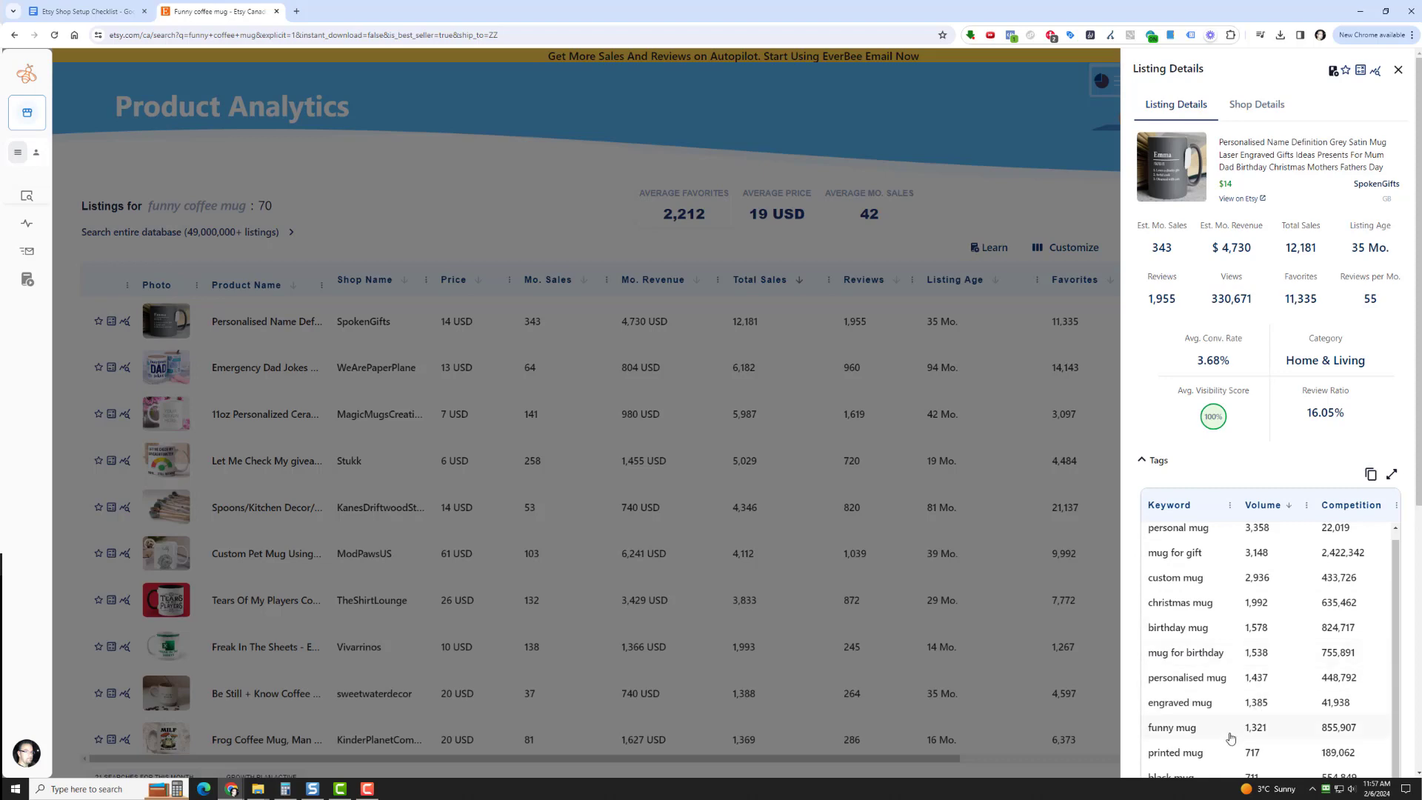
pyautogui.scroll(-3, 1231, 737)
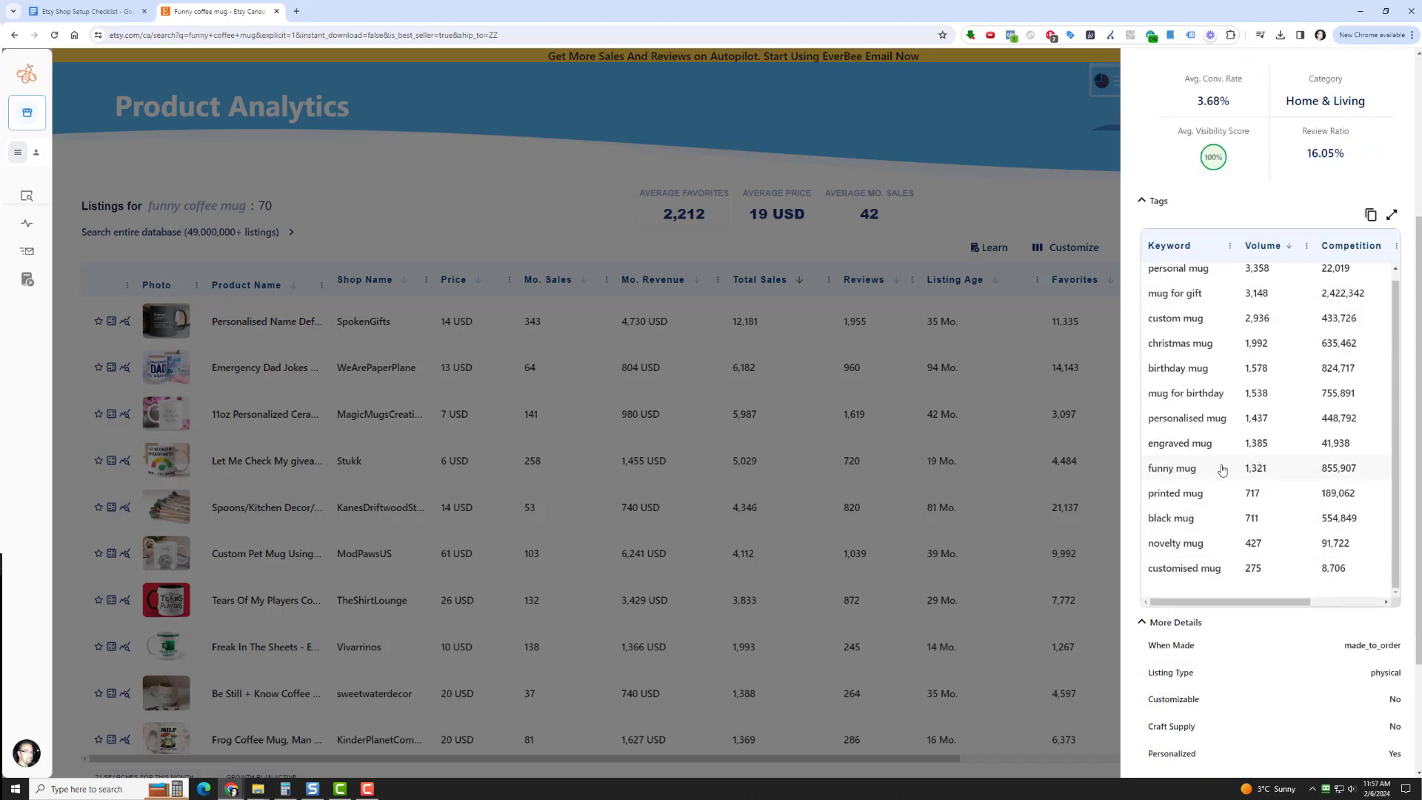
pyautogui.scroll(3, 1222, 392)
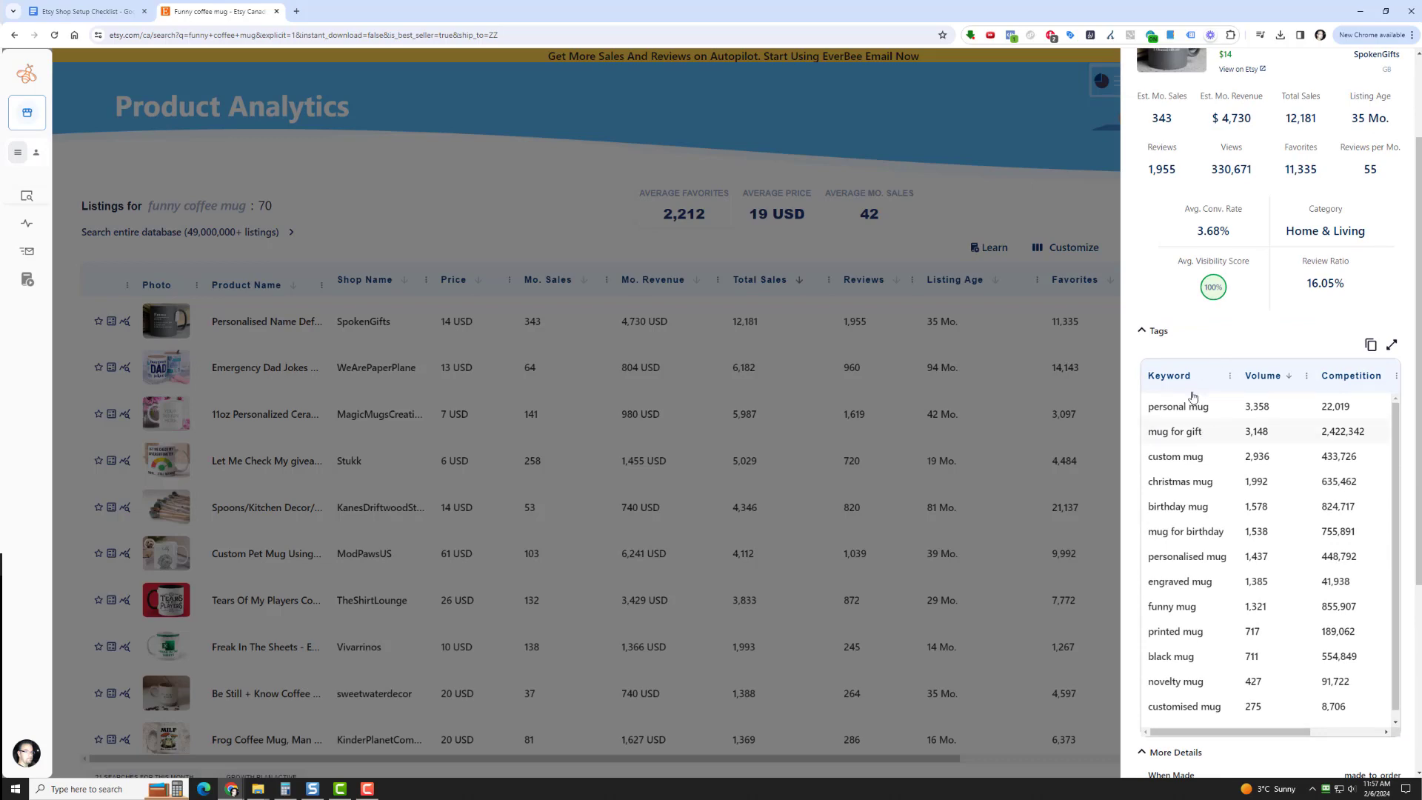
pyautogui.click(991, 164)
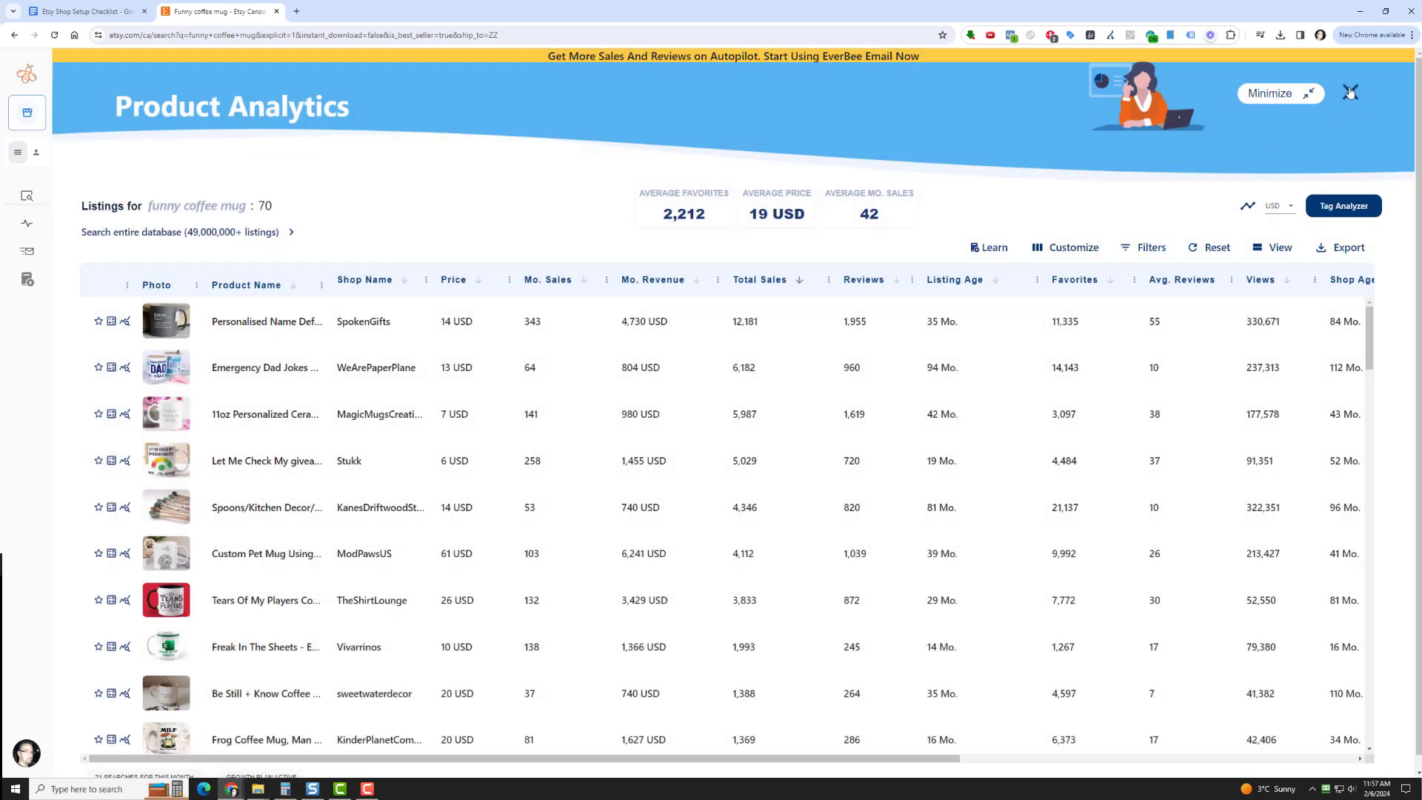
# Review the listing details and tag keywords of the Emergency Dad Jokes Mug from WeArePaperPlane
pyautogui.click(279, 375)
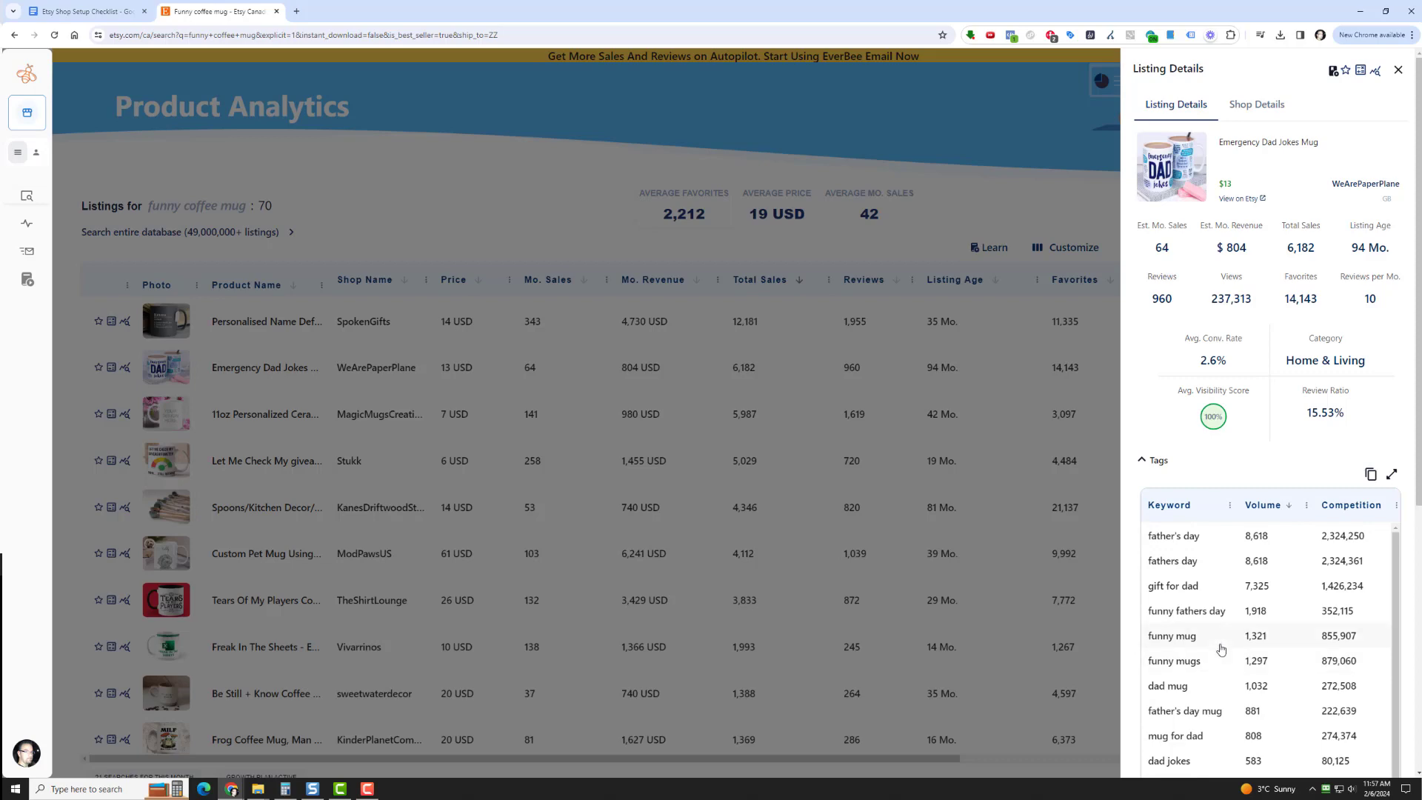
pyautogui.scroll(-4, 1220, 659)
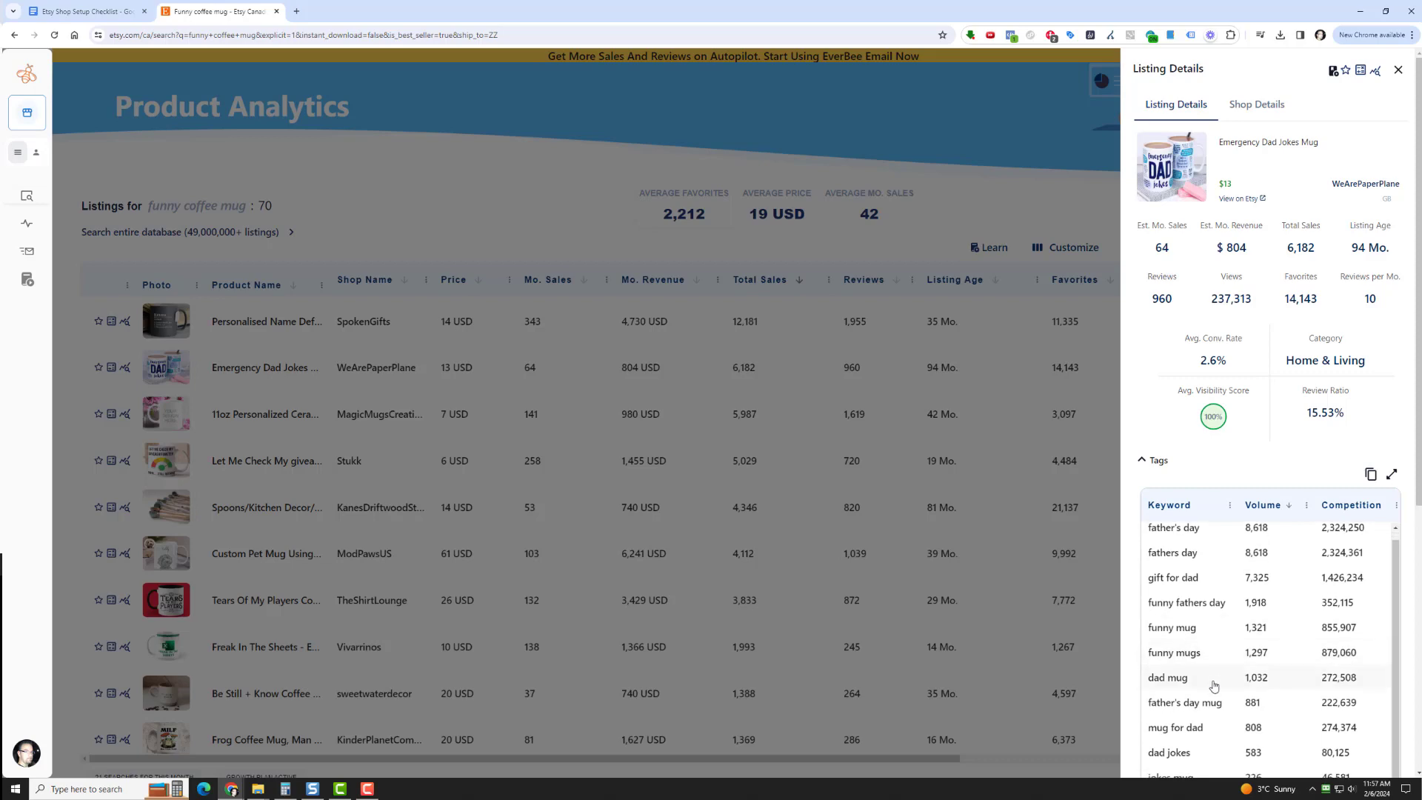
pyautogui.scroll(4, 1222, 518)
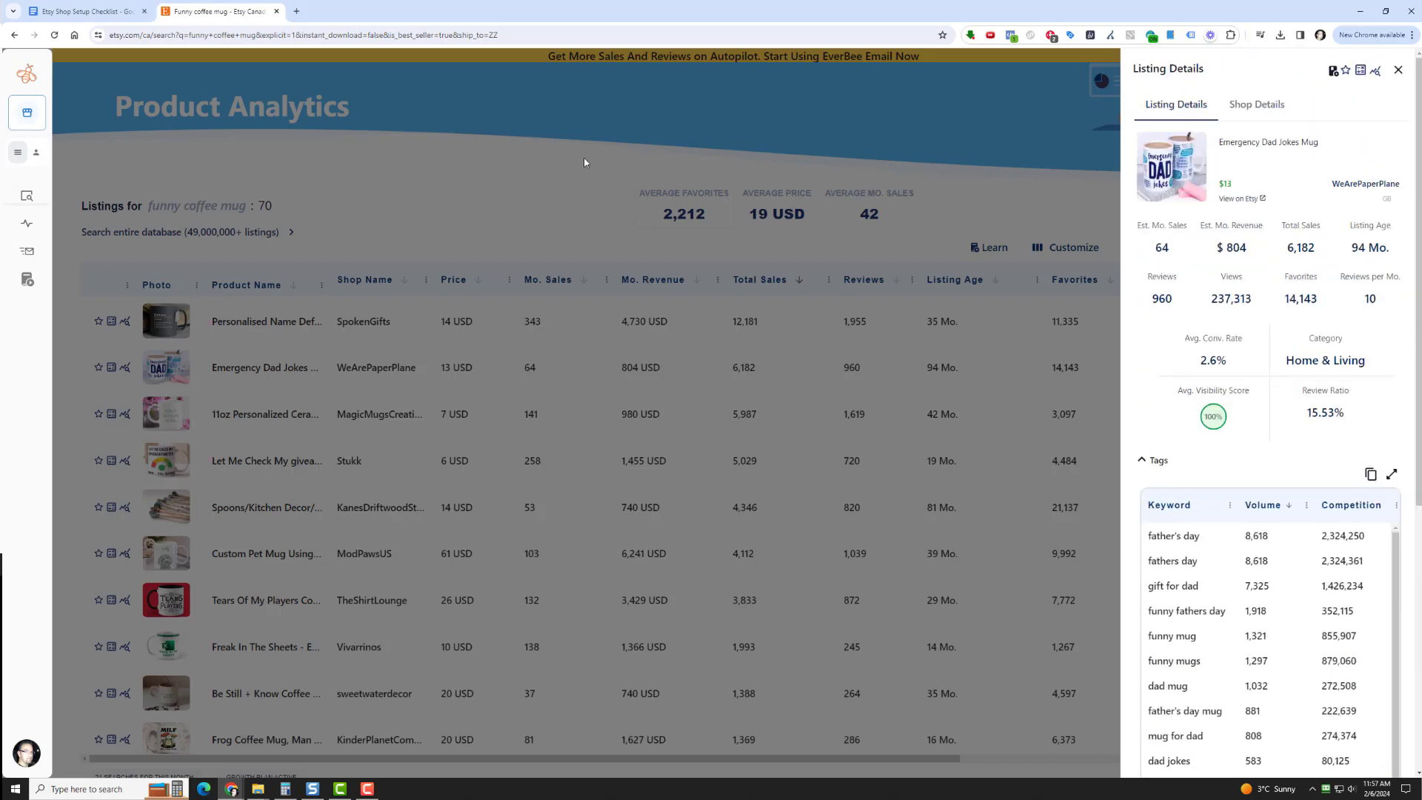
pyautogui.click(418, 200)
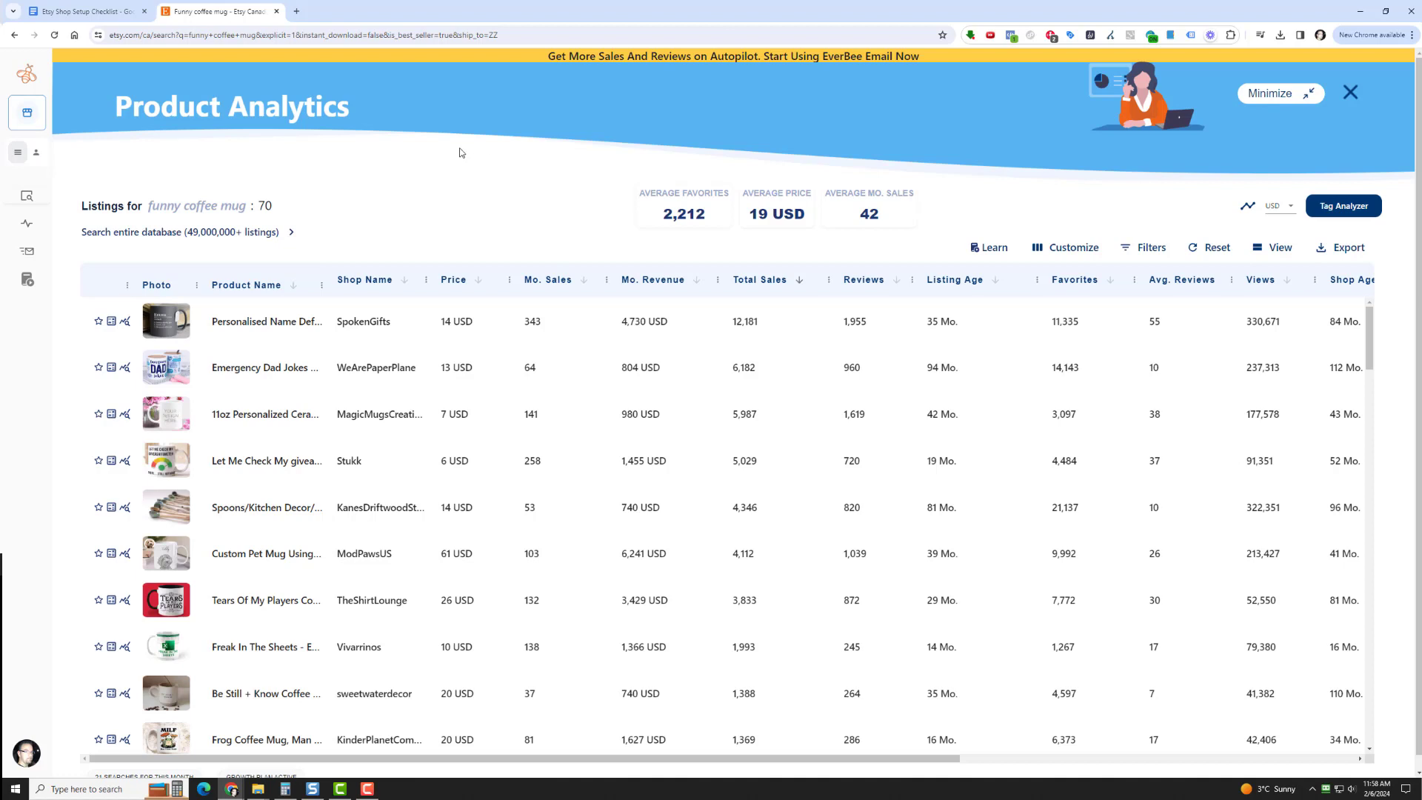
# Open erank.com in a new browser tab and decline refreshing the listing data
pyautogui.click(297, 11)
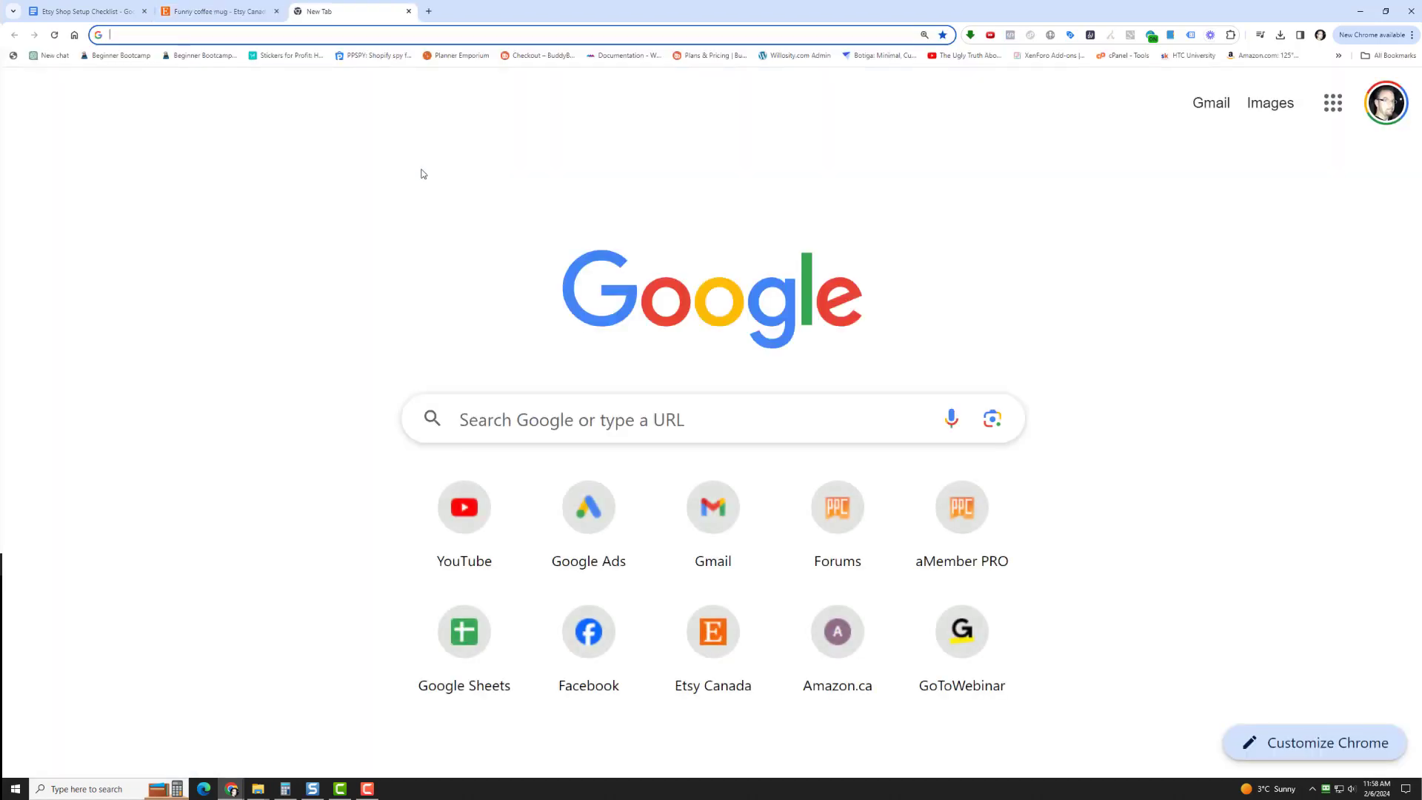
pyautogui.write('erank.com')
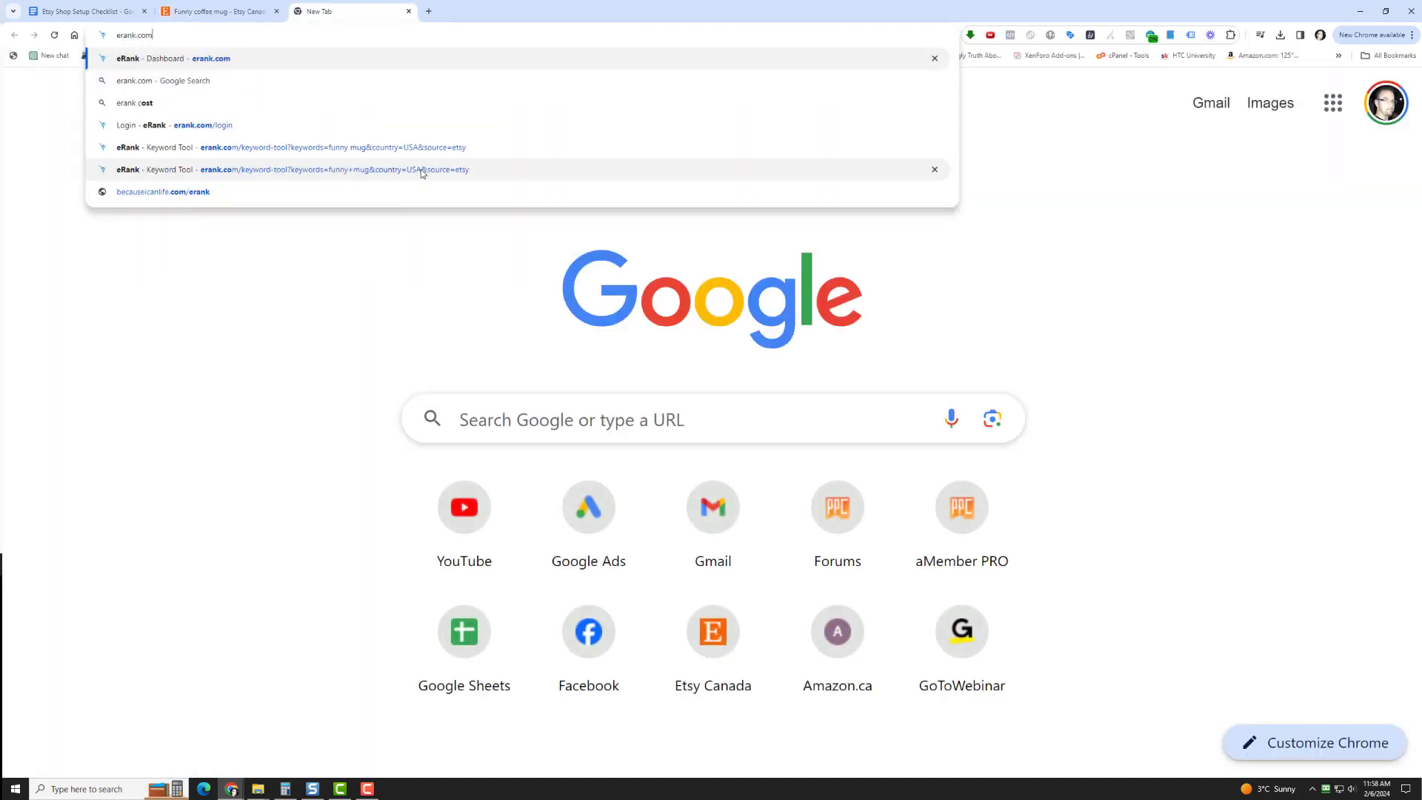
pyautogui.press('Return')
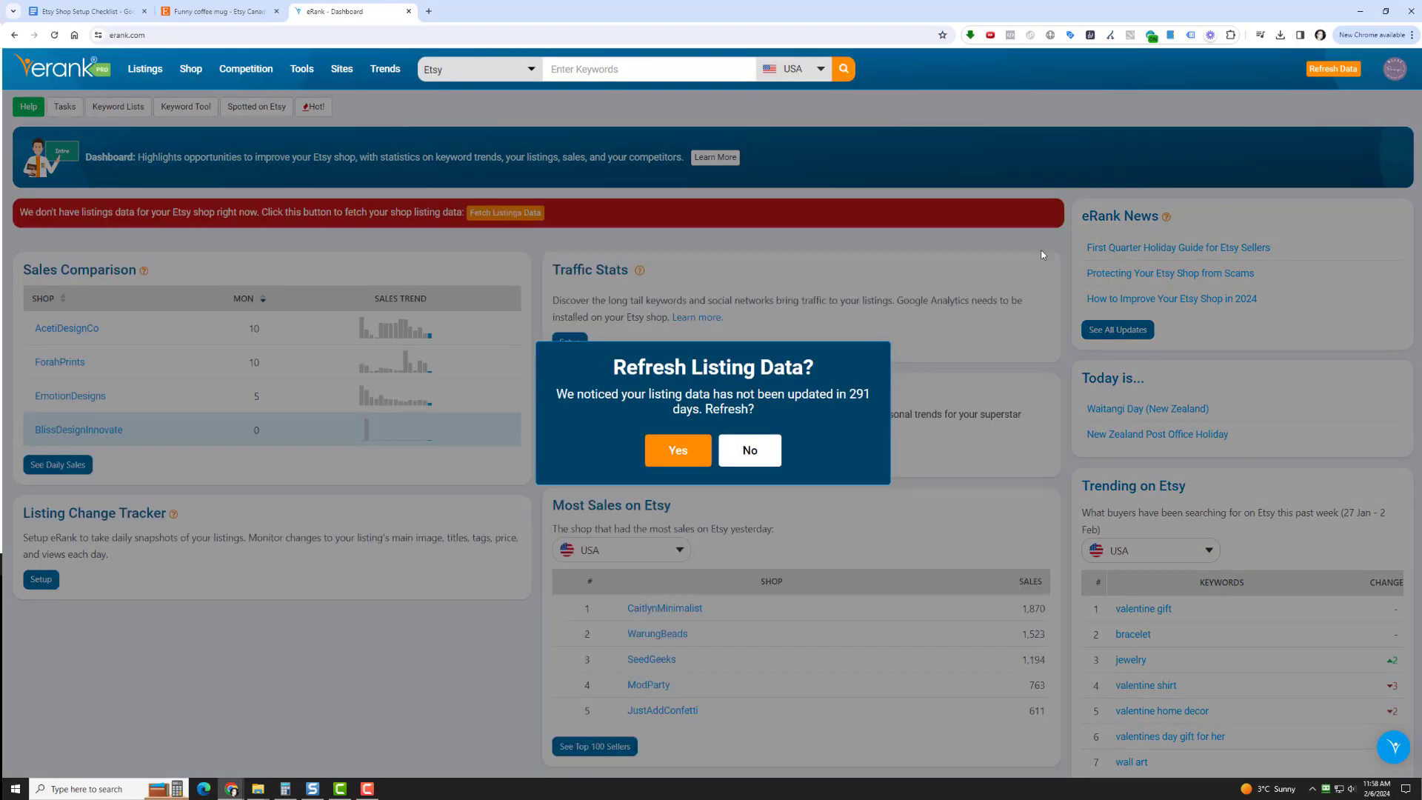
pyautogui.click(755, 453)
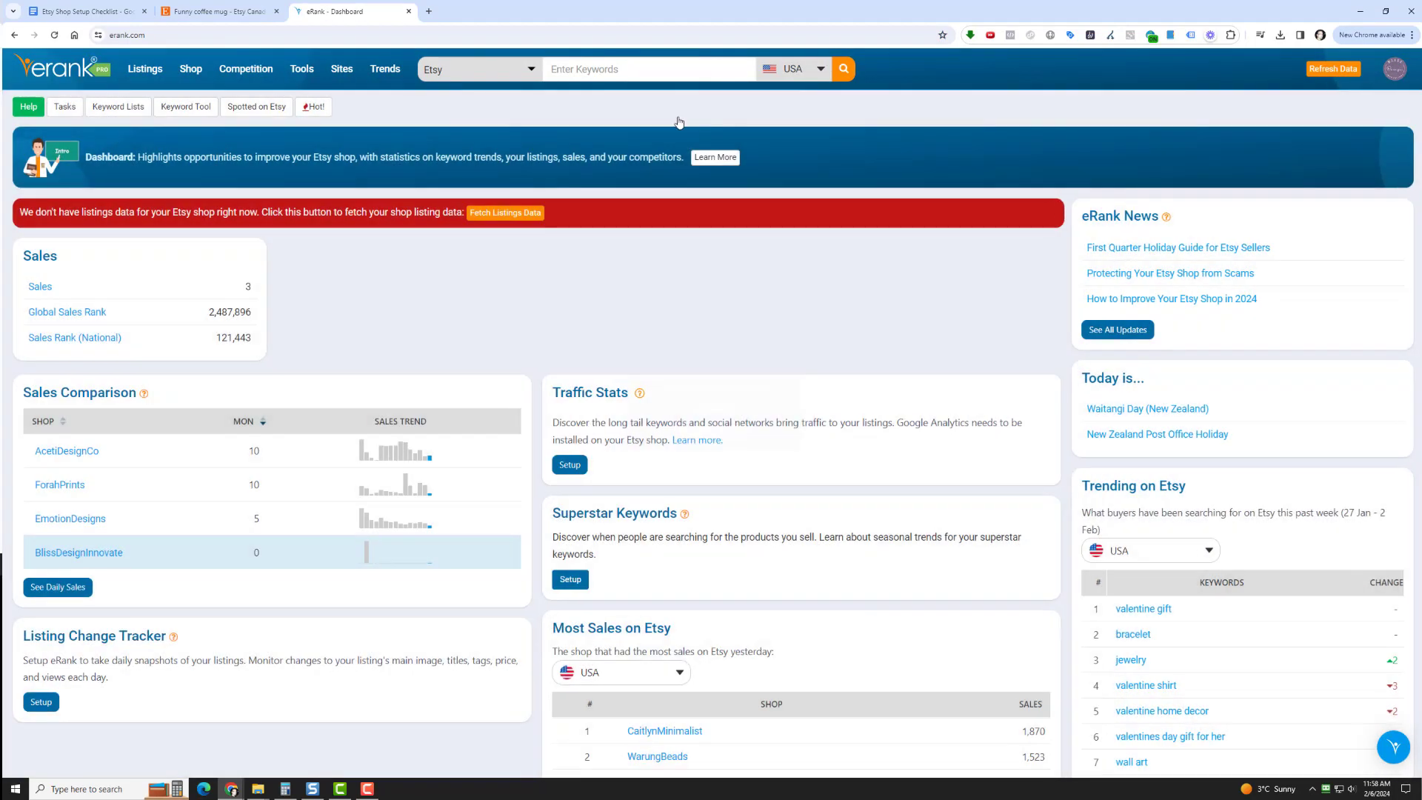
# Look up the keyword "funny coffee mug" for Etsy in the USA
pyautogui.click(652, 67)
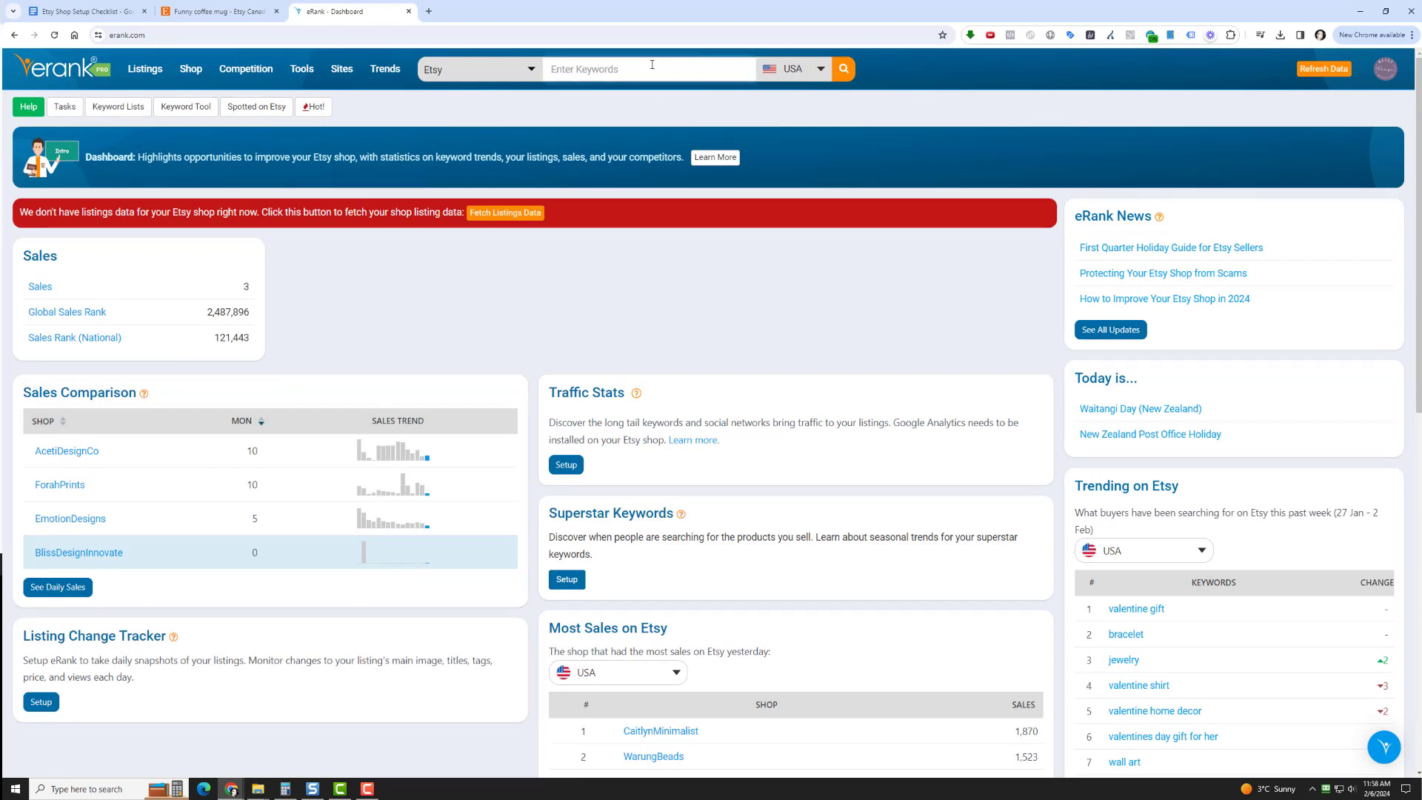
pyautogui.write('funny coffee mug')
pyautogui.press('Return')
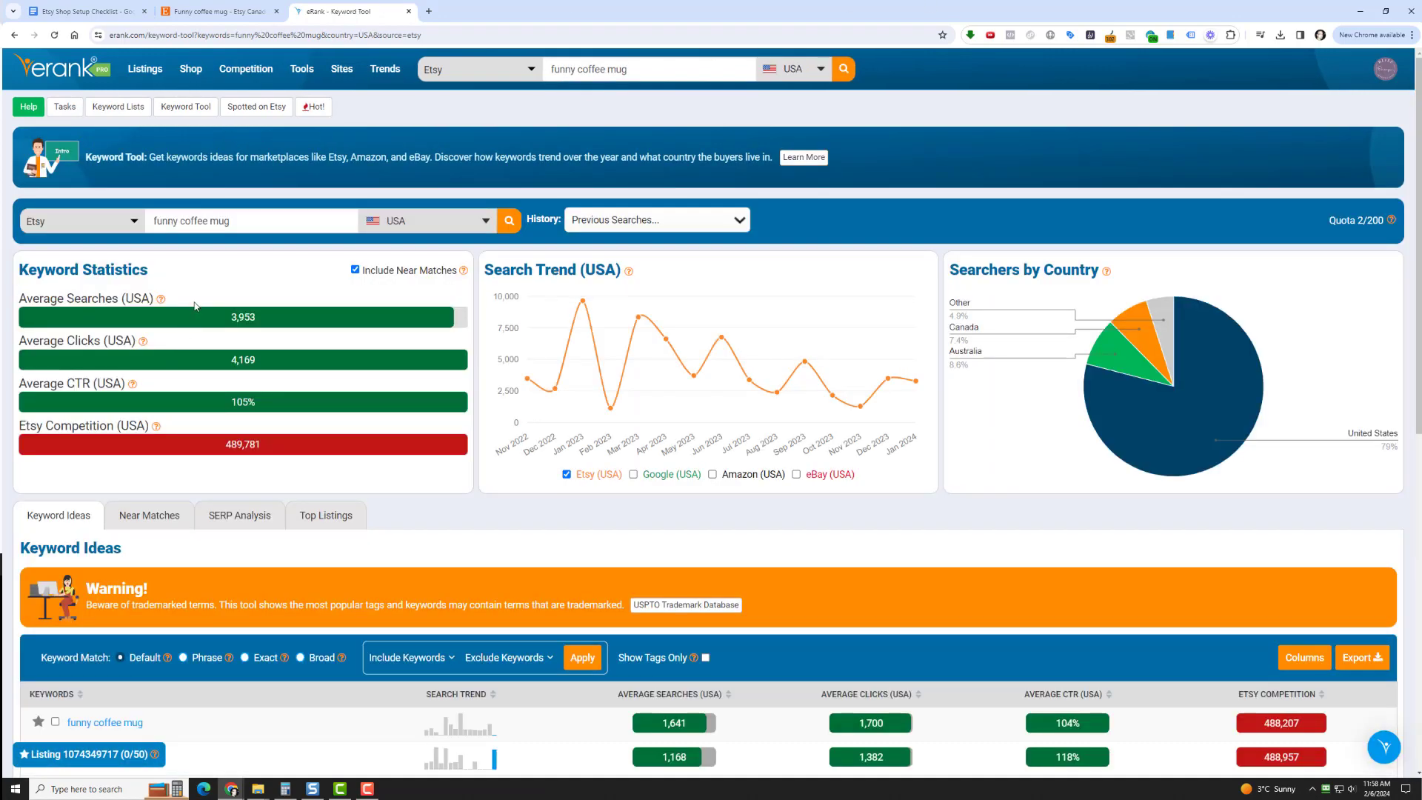
# Show all keyword ideas on one page and select "funny coffee mug", "funny coffee mugs", "coffee mug funny", "coffee mug" and "funny mug"
pyautogui.scroll(-7, 196, 314)
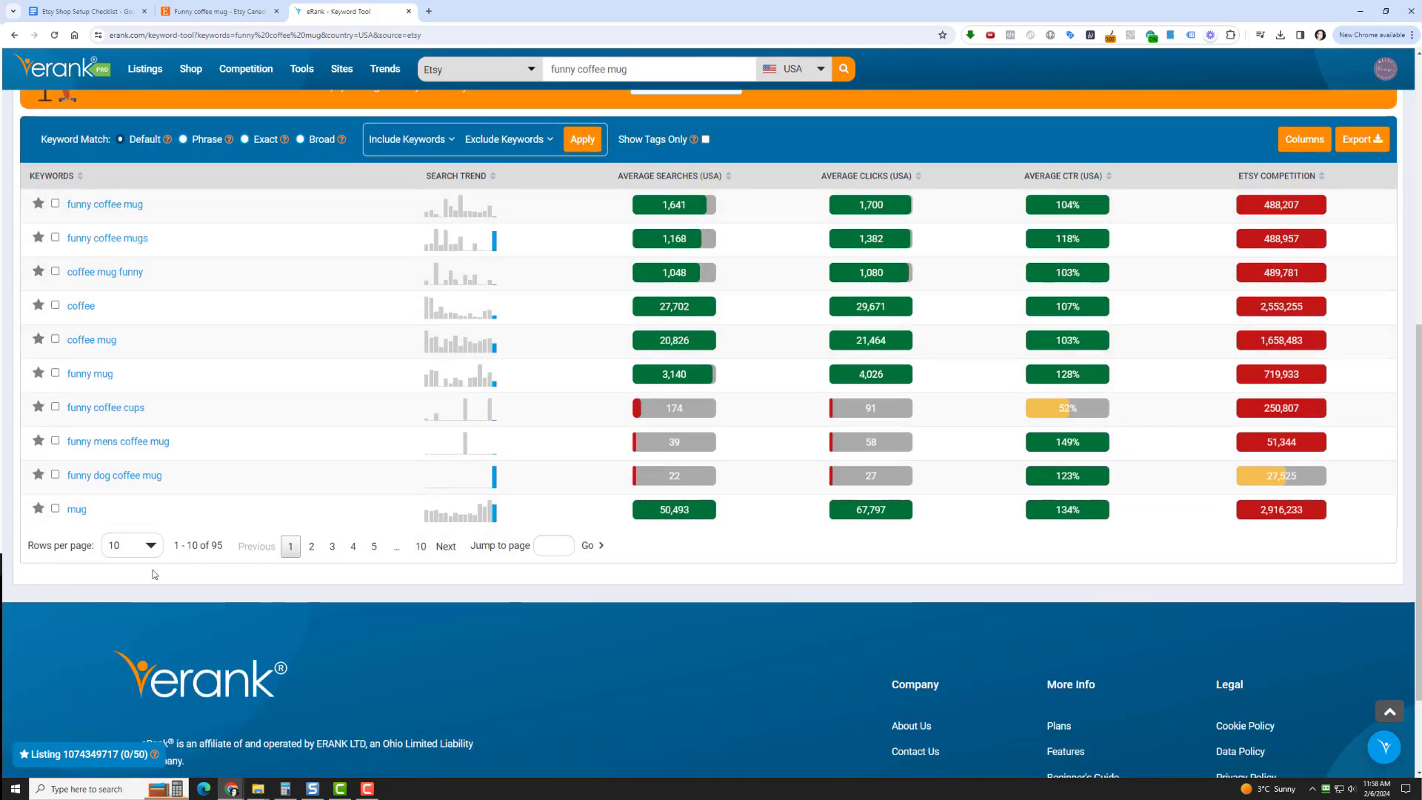
pyautogui.click(148, 545)
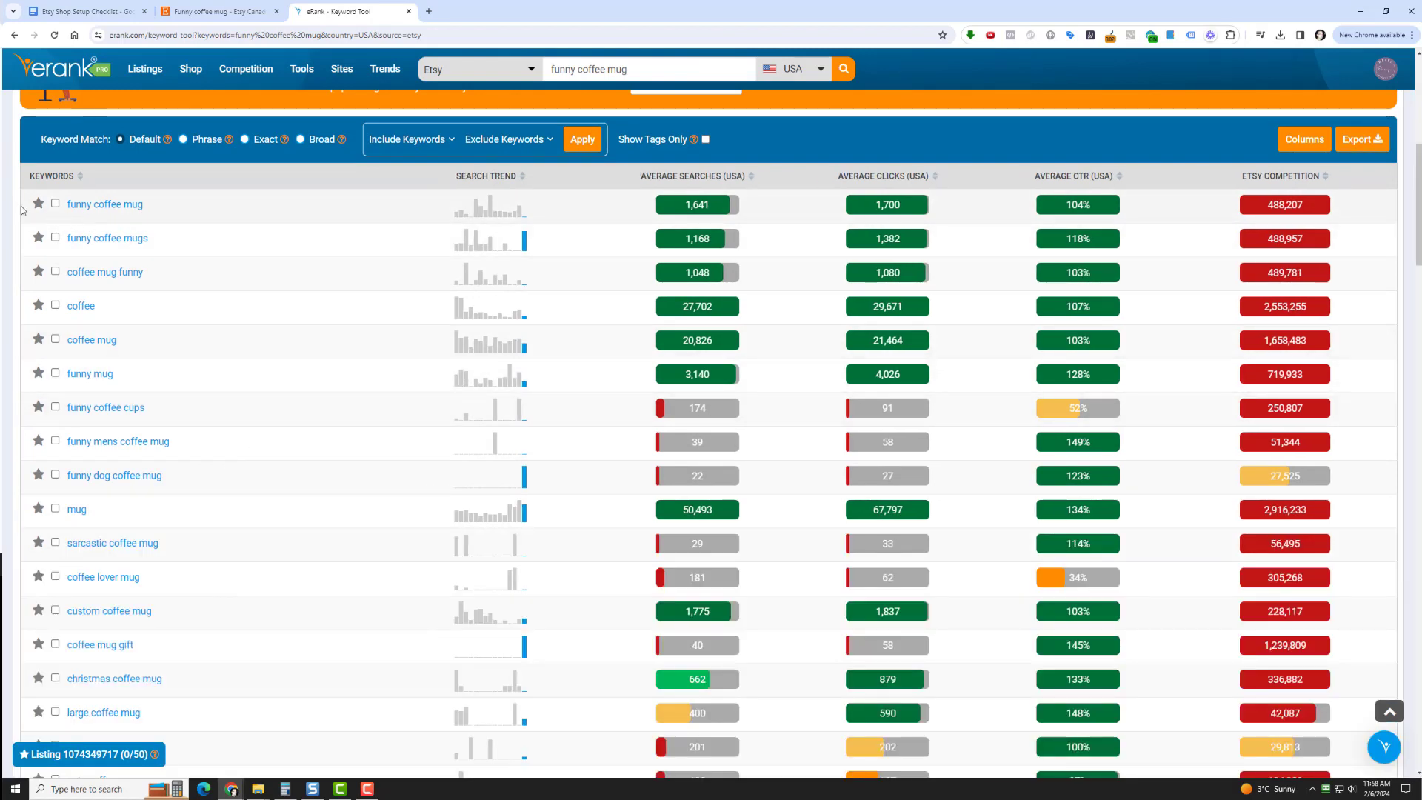
pyautogui.click(56, 205)
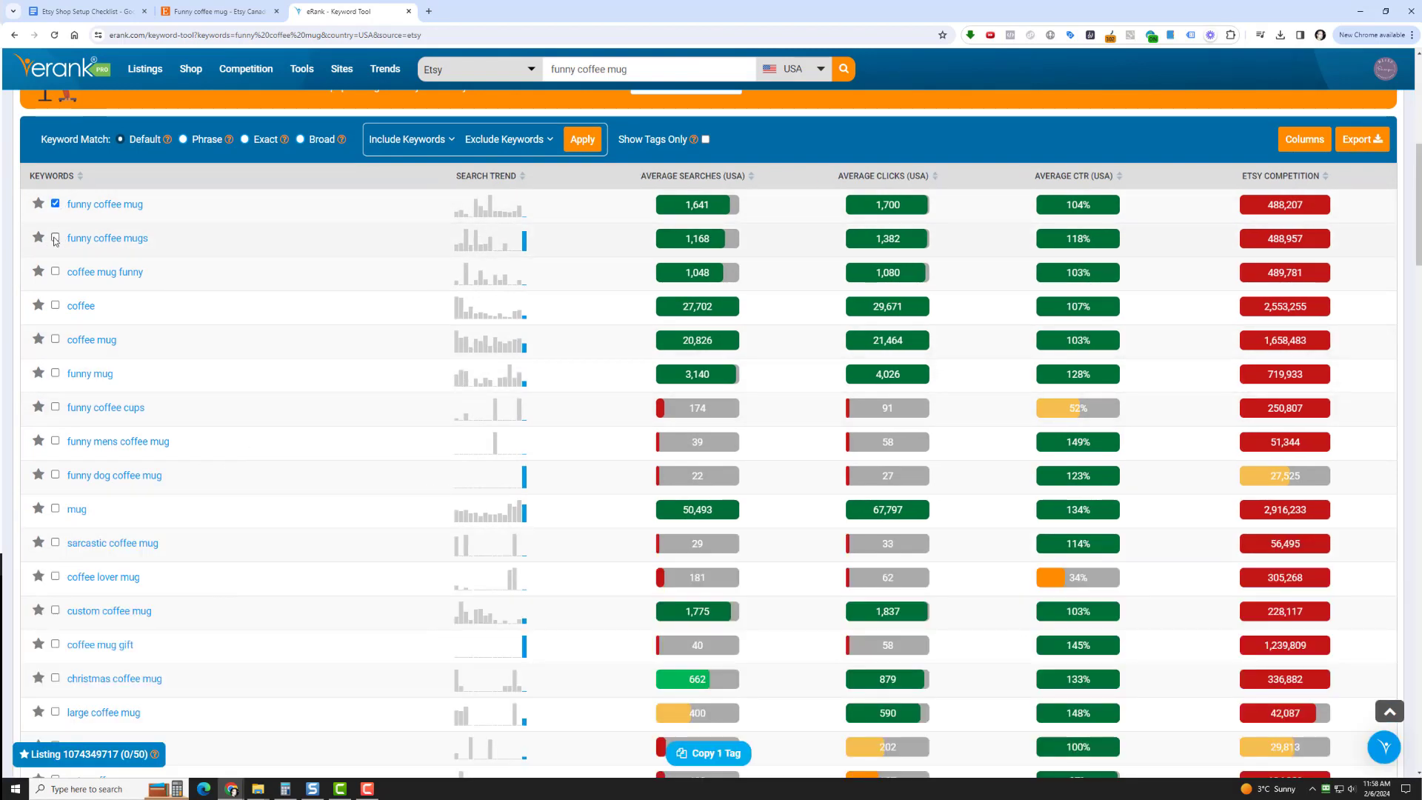
pyautogui.click(56, 238)
pyautogui.click(55, 272)
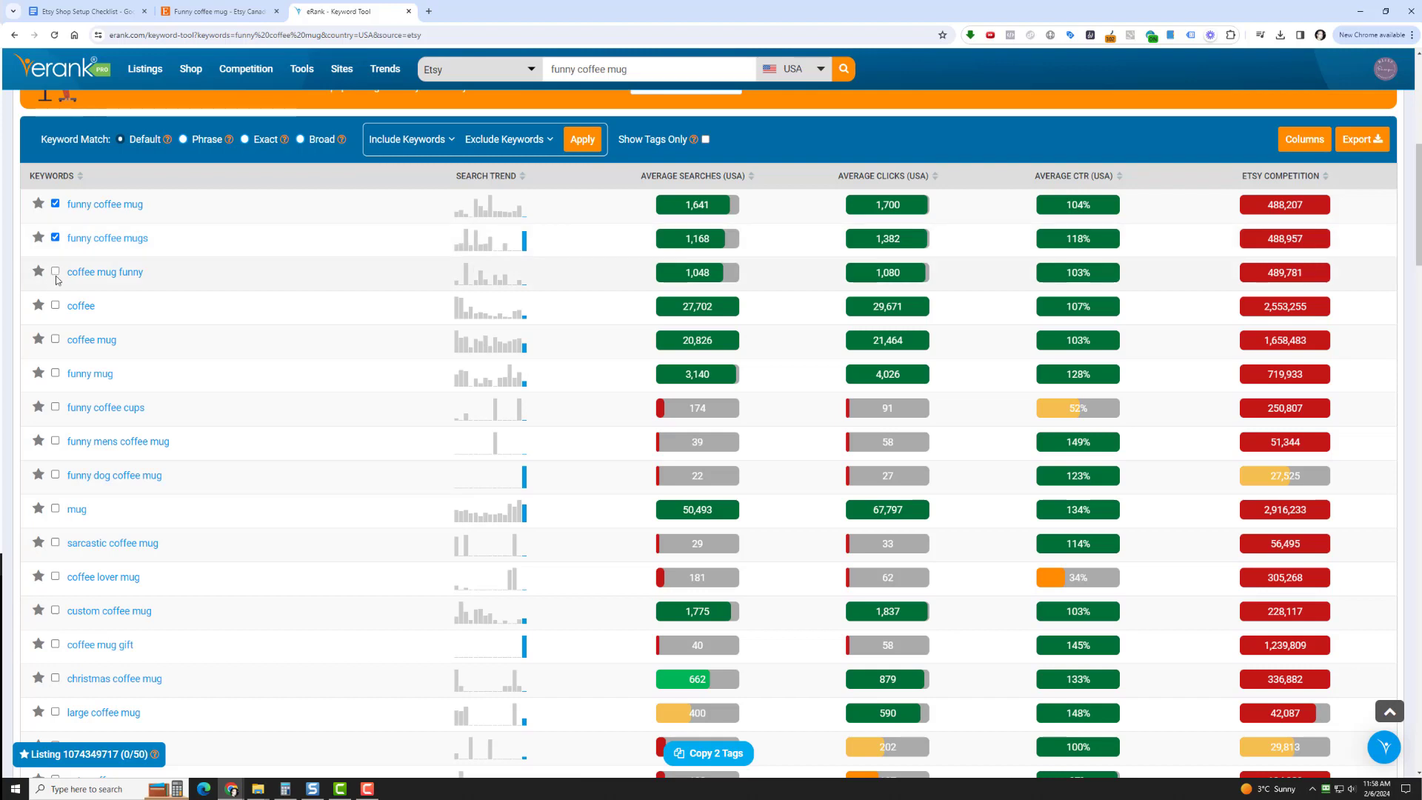
pyautogui.click(56, 340)
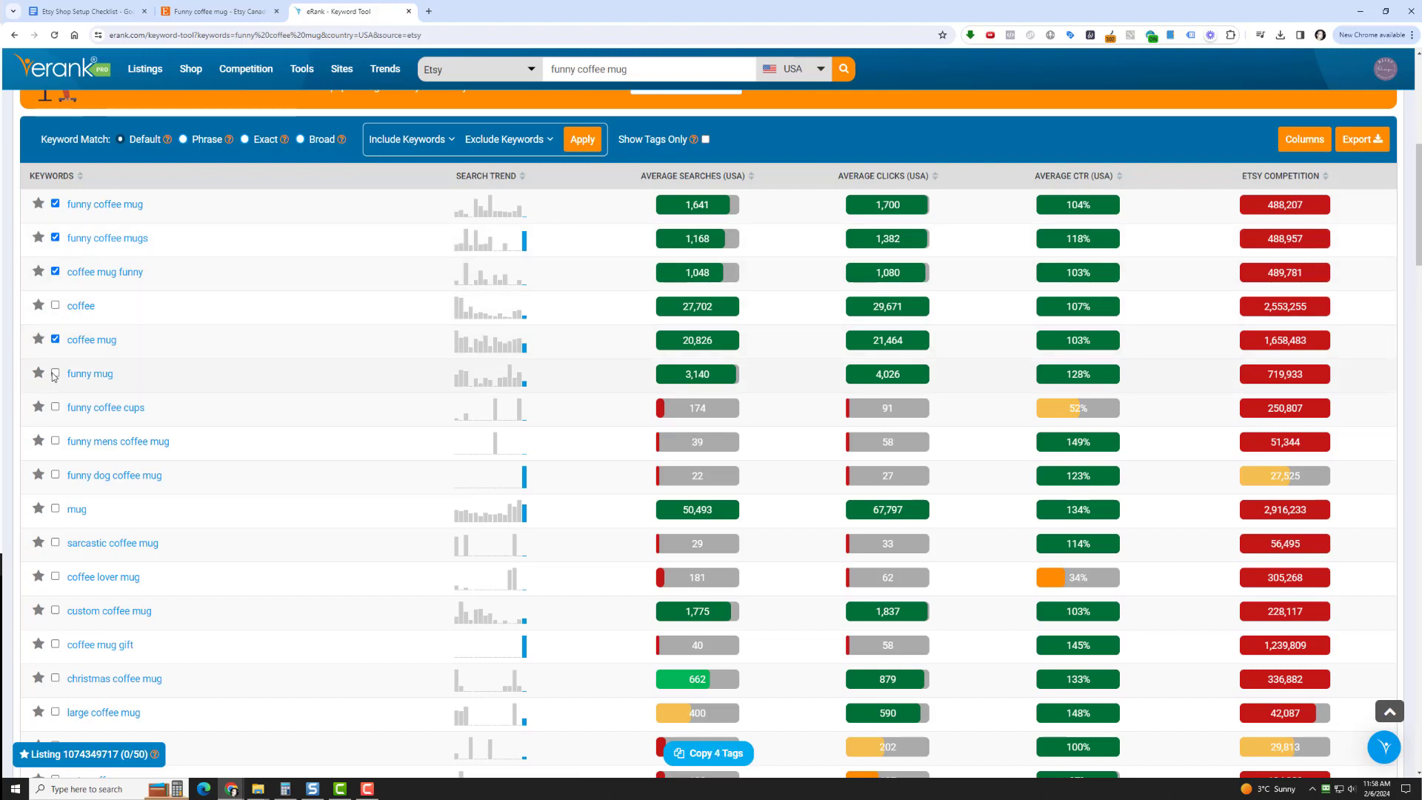
pyautogui.click(56, 374)
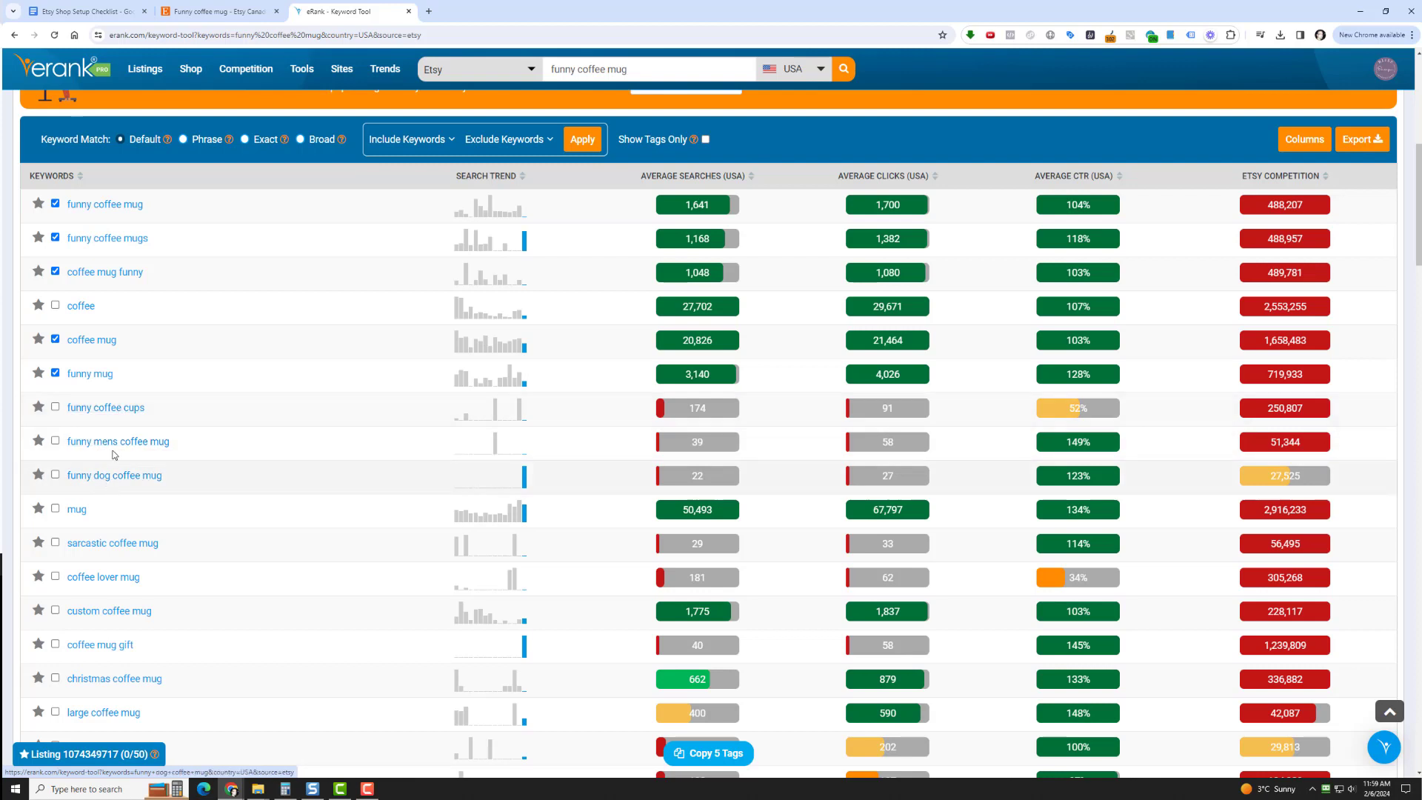
# Add the keywords "mug", "sarcastic coffee mug" and "coffee mug gift" to the tag selection
pyautogui.click(55, 509)
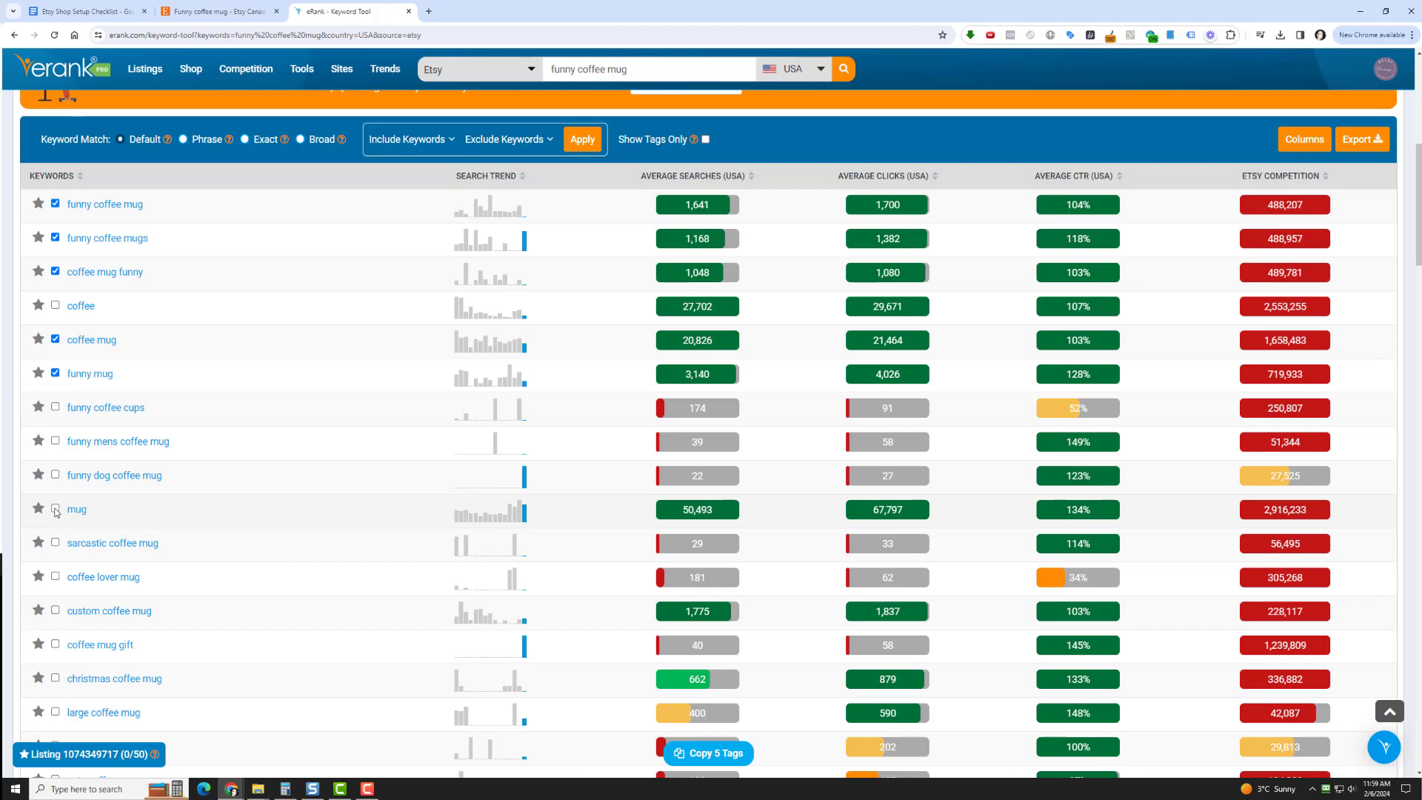
pyautogui.click(55, 509)
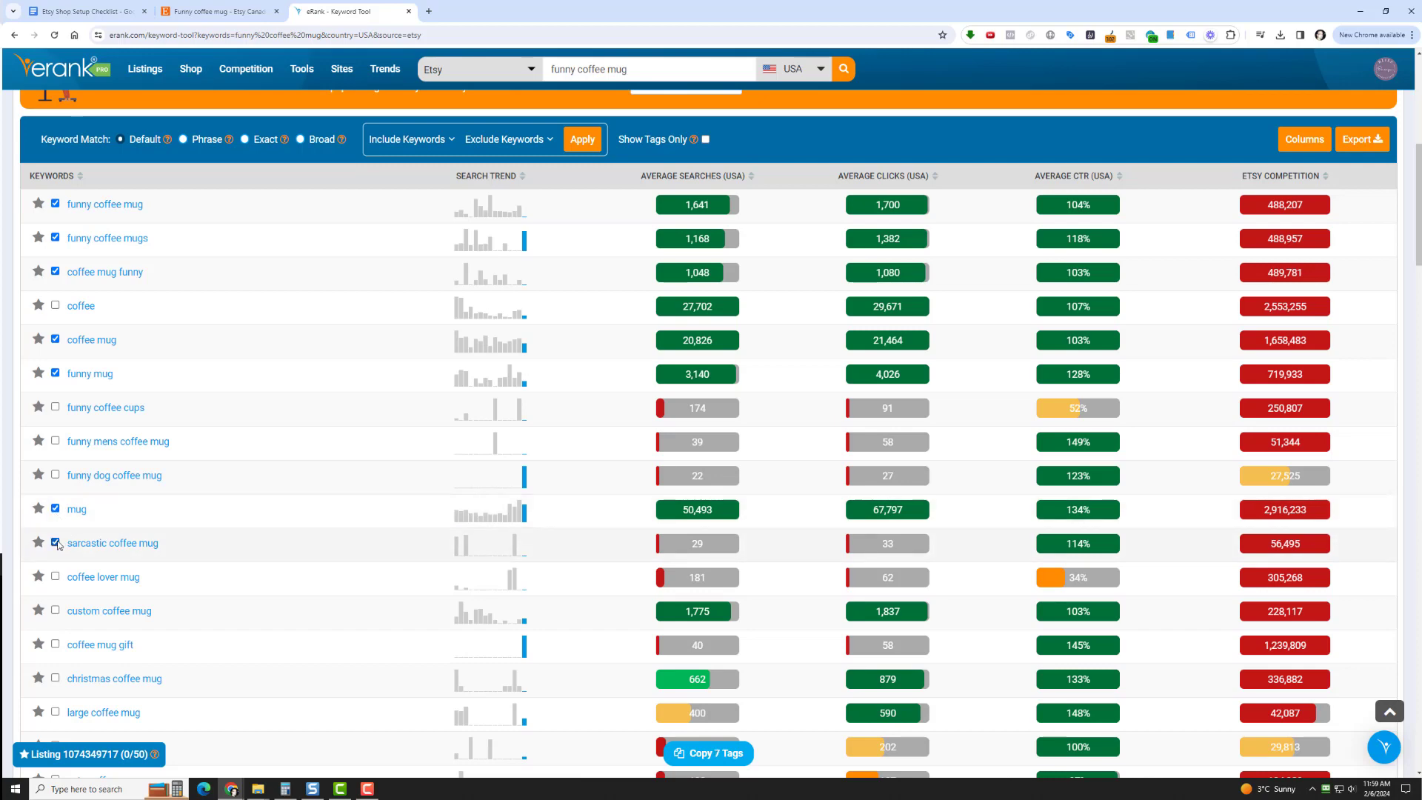
pyautogui.scroll(-2, 56, 534)
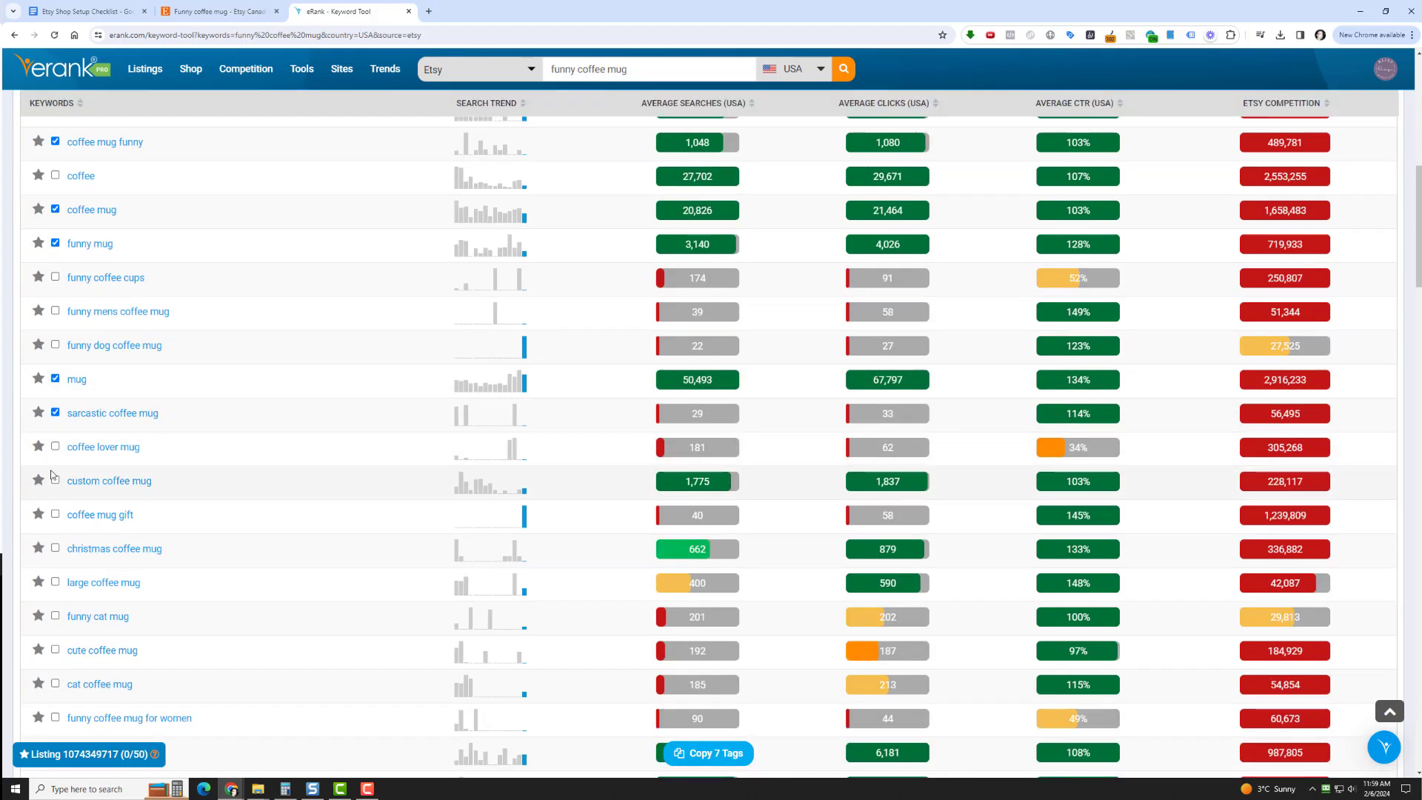
pyautogui.click(55, 515)
# Add the keywords "funny gift", "funny mugs", "funny quotes" and "sarcastic mug" to the tag selection
pyautogui.scroll(-4, 111, 518)
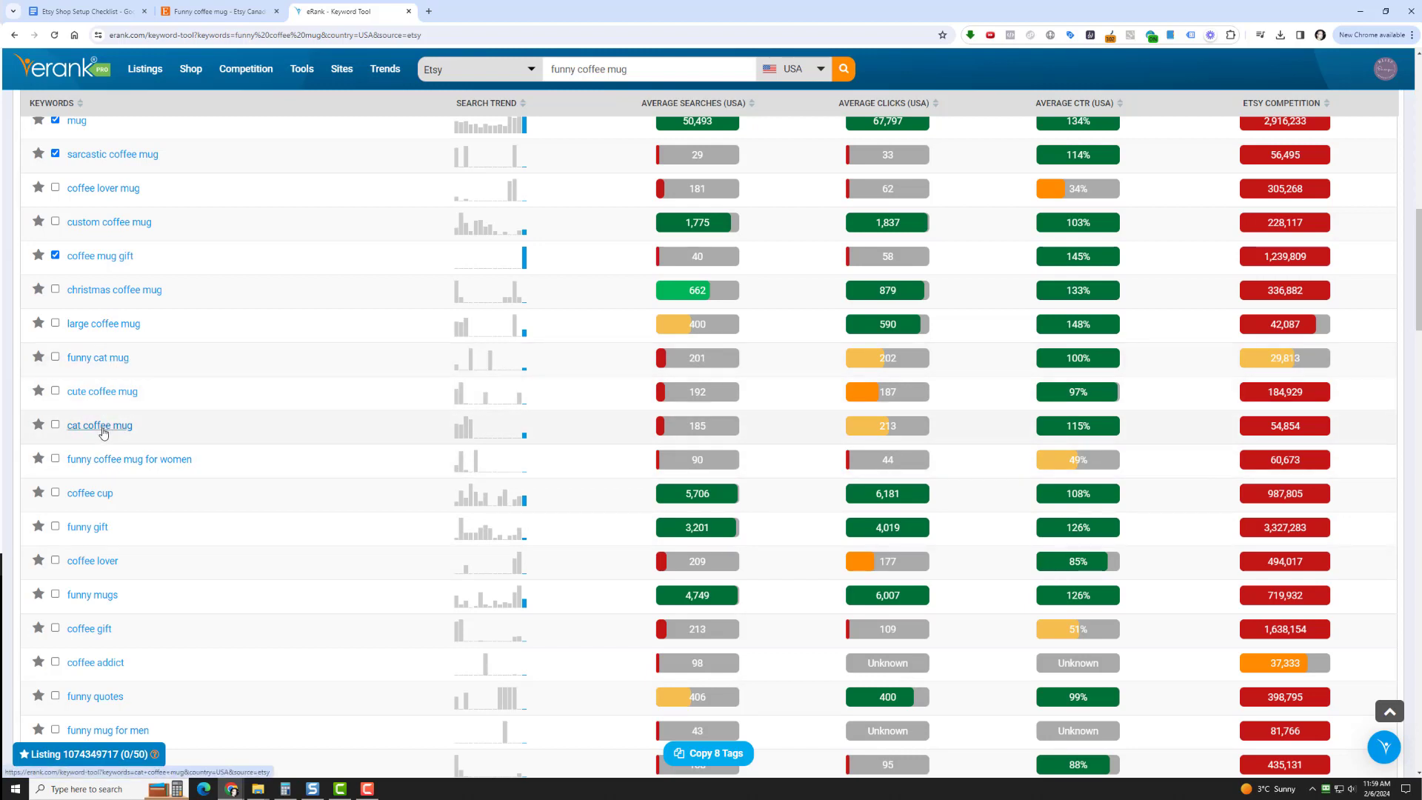
pyautogui.click(56, 526)
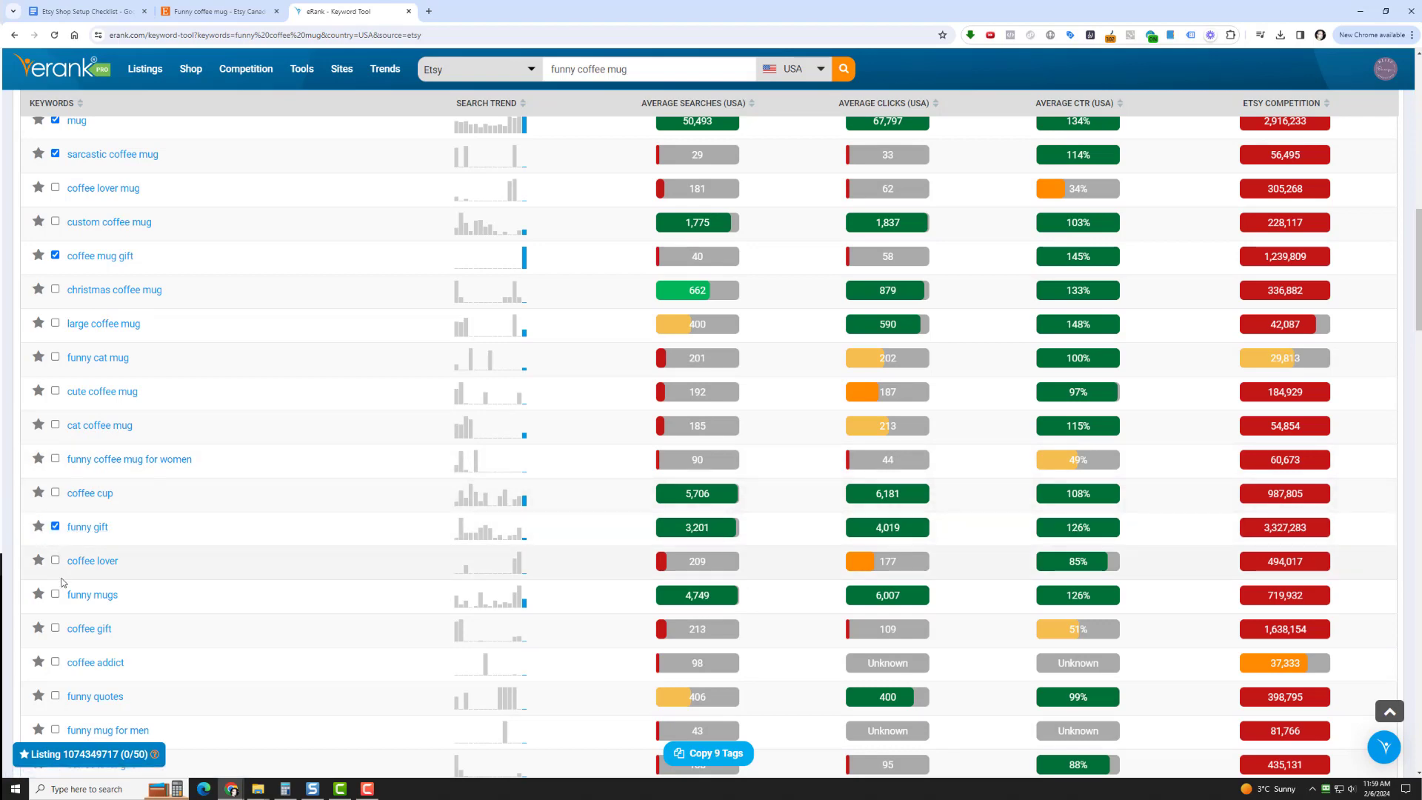
pyautogui.click(56, 594)
pyautogui.scroll(-3, 148, 604)
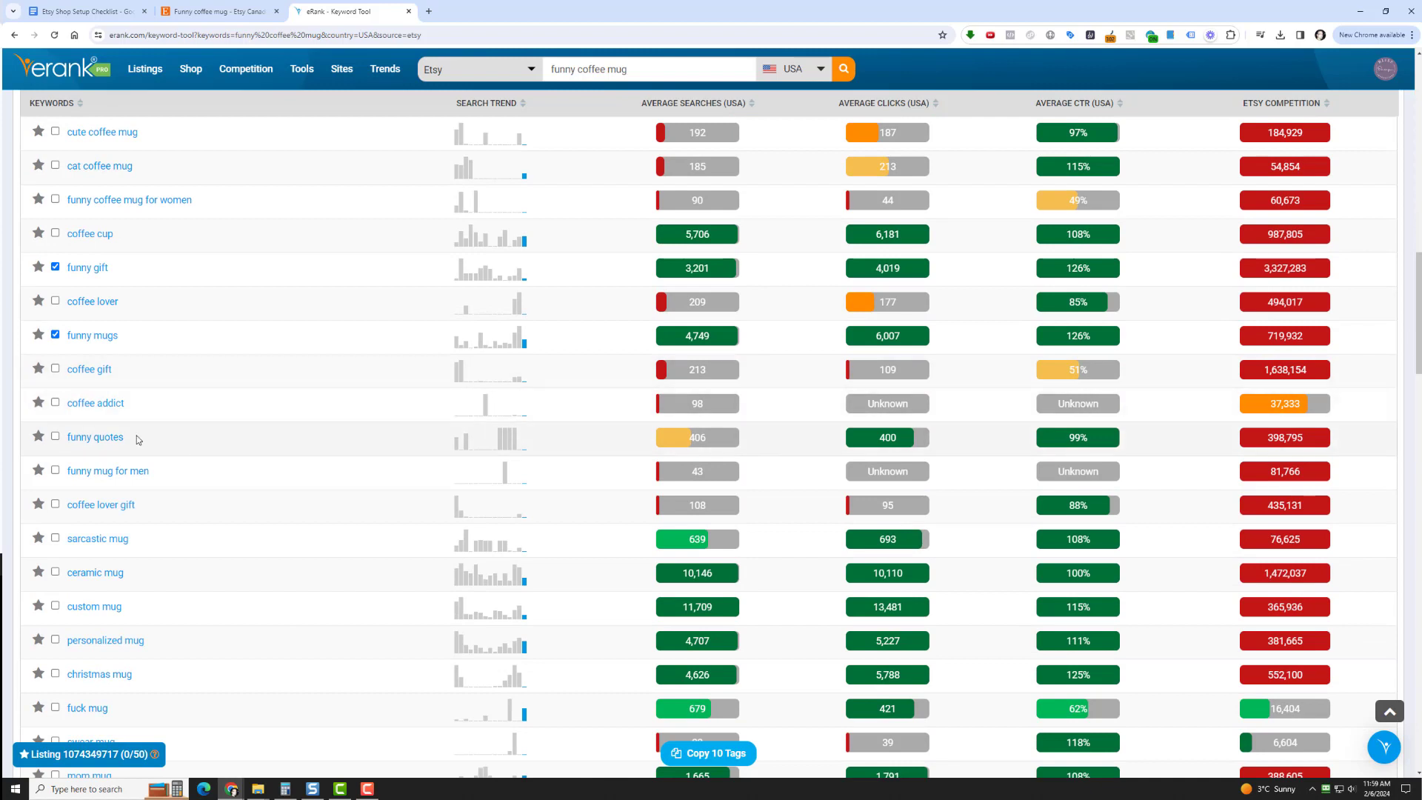
pyautogui.click(55, 436)
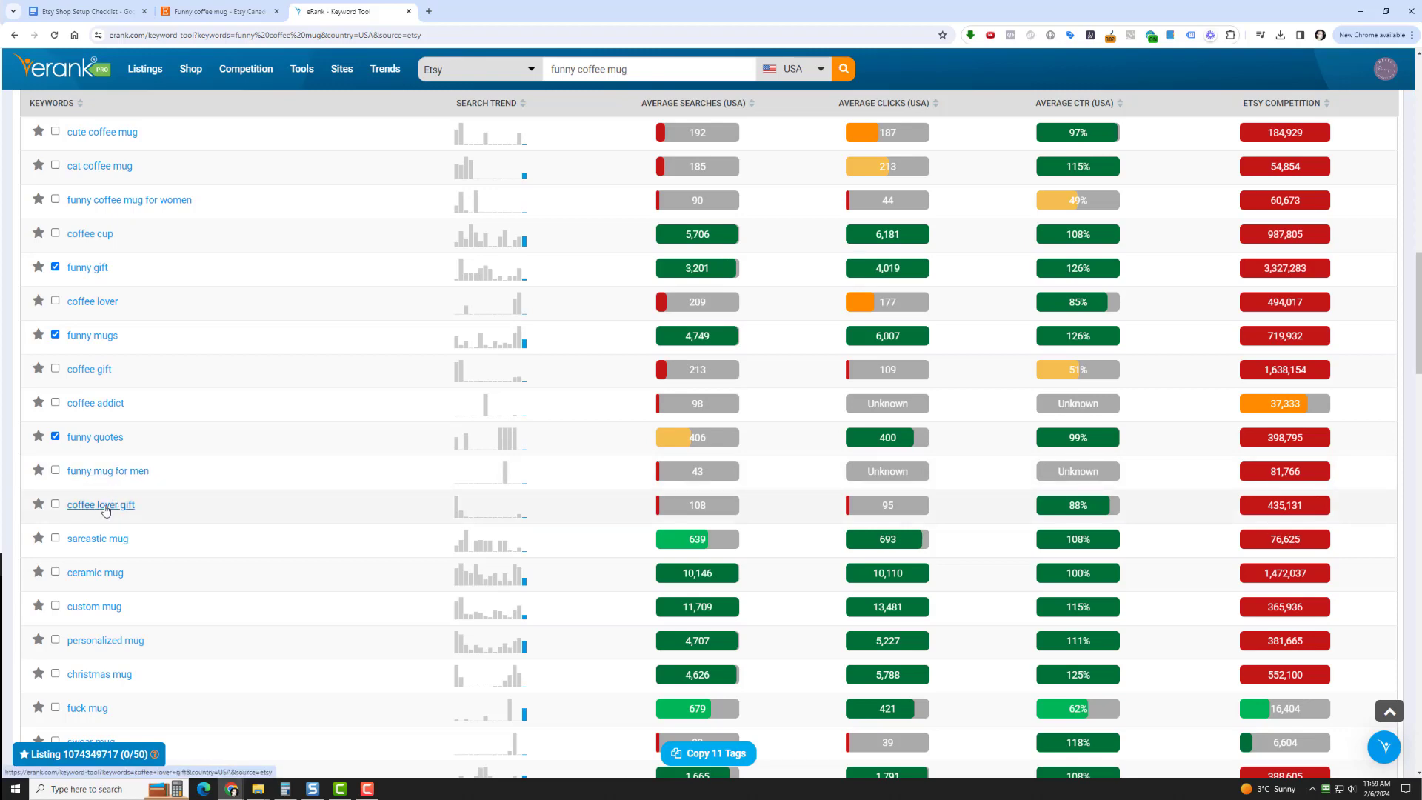
pyautogui.click(55, 537)
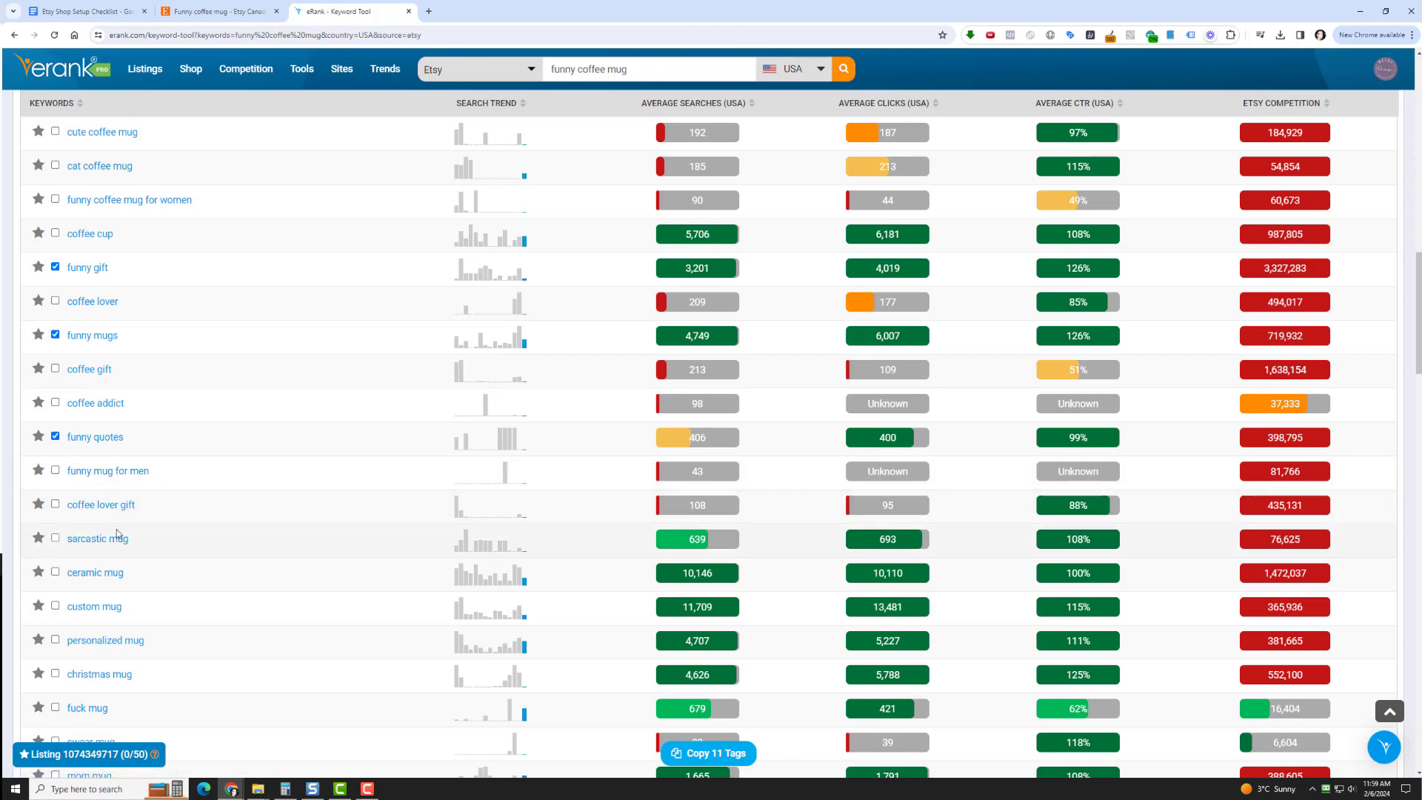
# Add "mug gift", "gift mug", "gift for her", "funny gift for him", "gift for him" and "gift" to the tag selection
pyautogui.scroll(-1, 229, 509)
pyautogui.scroll(-2, 230, 508)
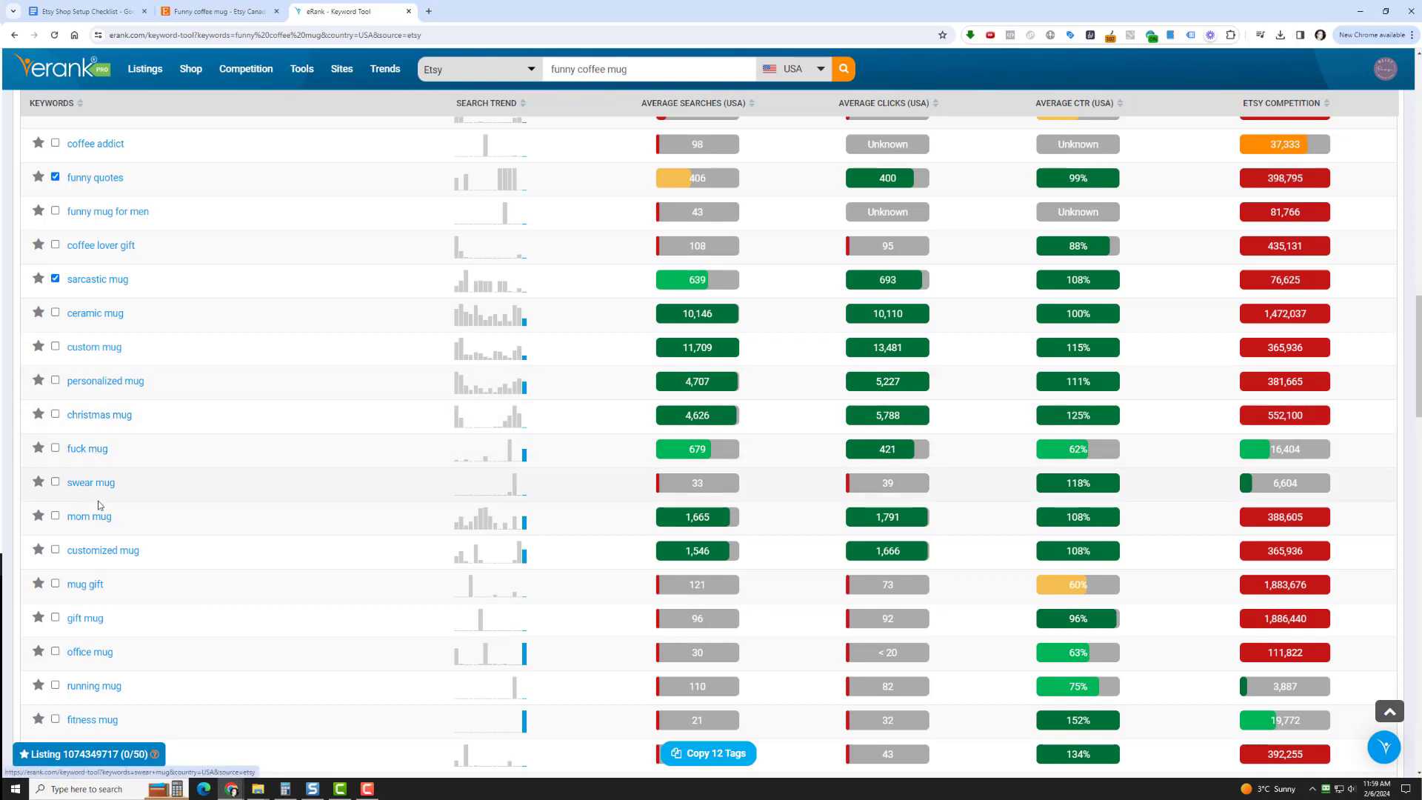
pyautogui.scroll(-3, 183, 489)
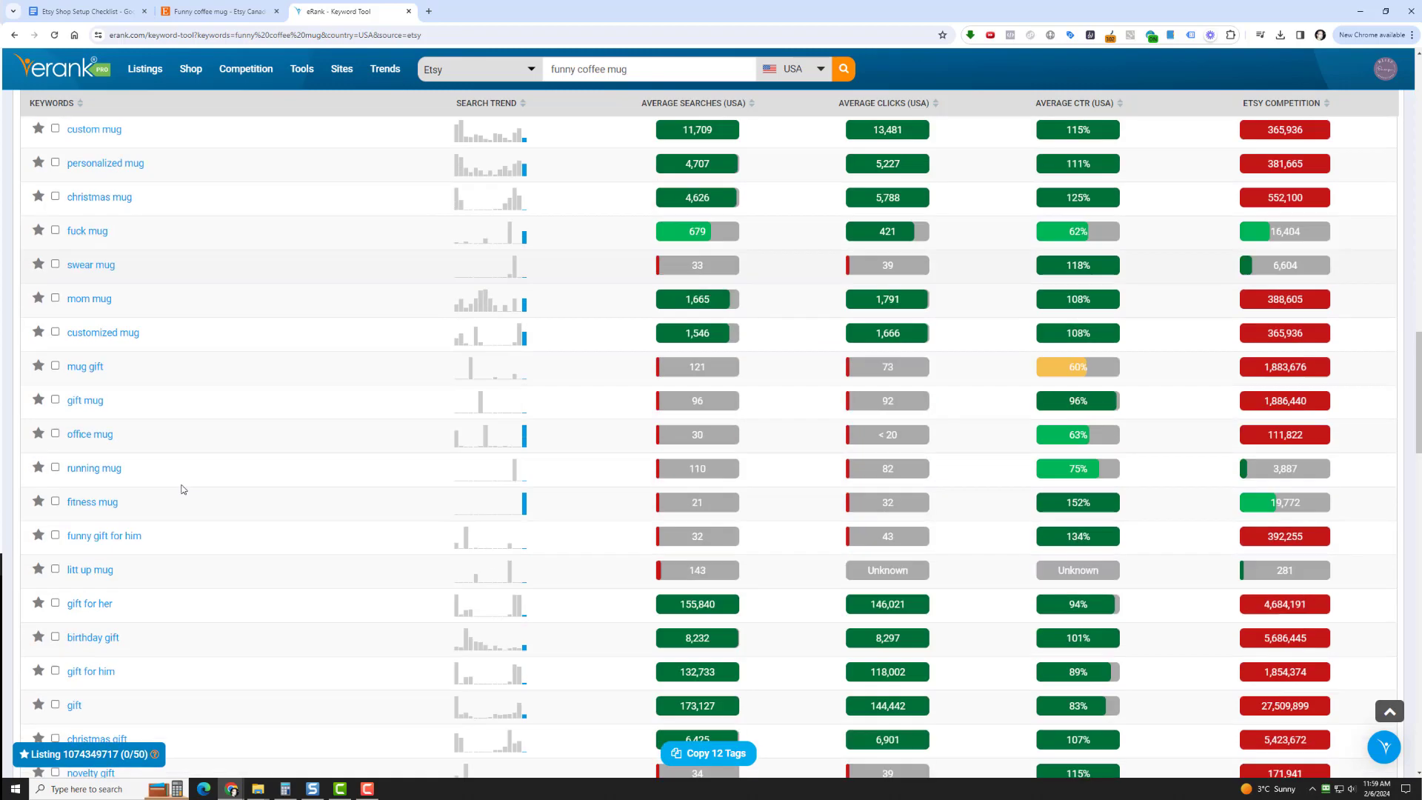
pyautogui.scroll(-2, 183, 489)
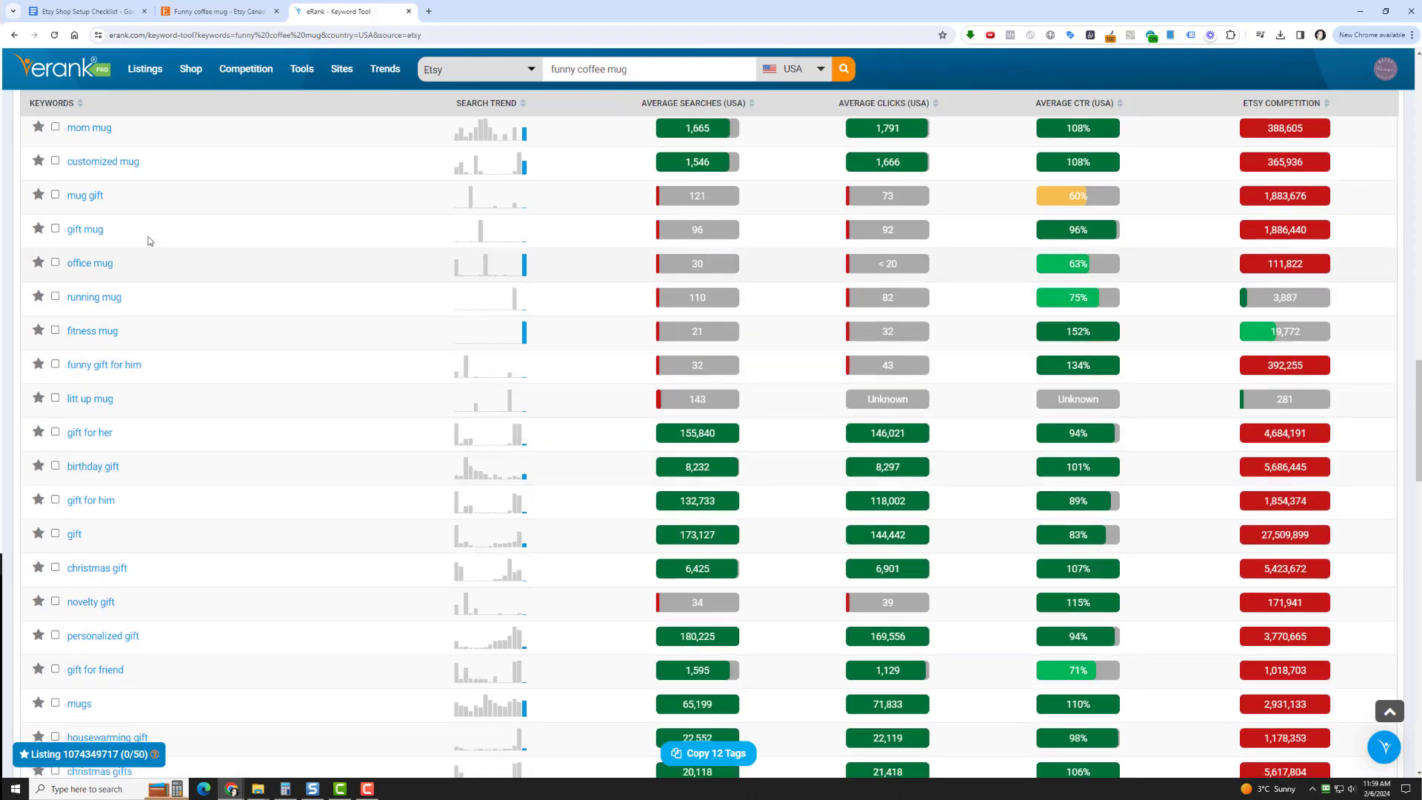
pyautogui.click(55, 195)
pyautogui.click(55, 229)
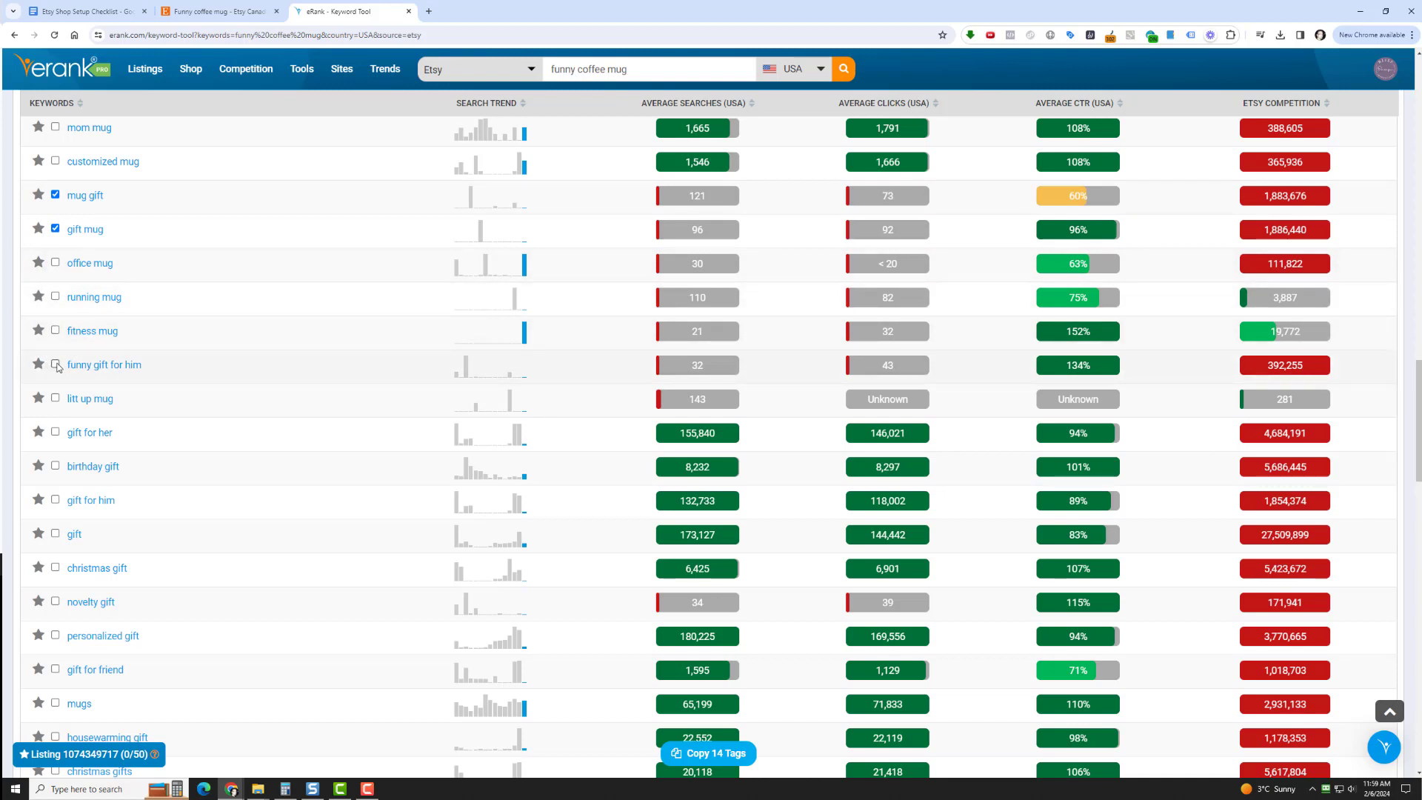
pyautogui.click(55, 434)
pyautogui.click(56, 364)
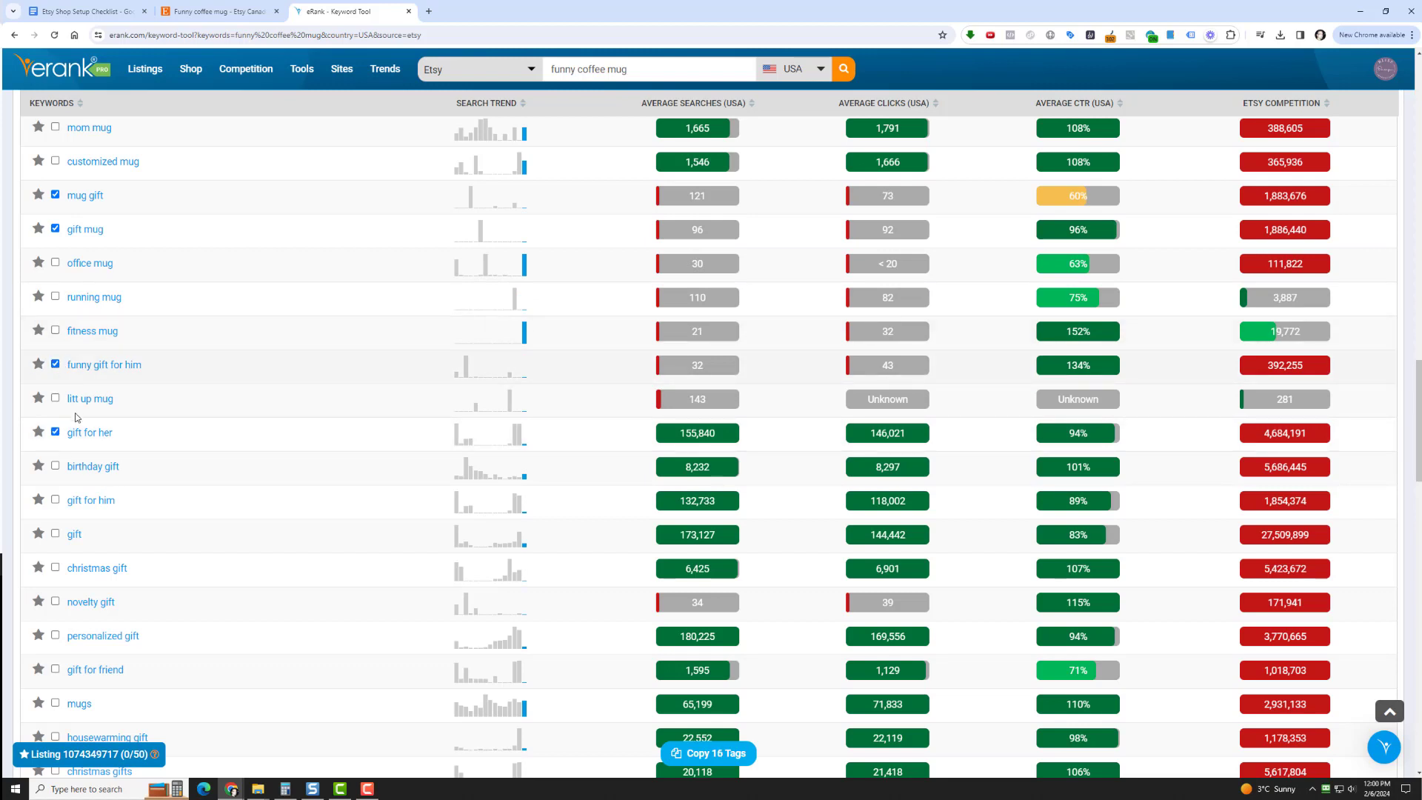
pyautogui.click(55, 500)
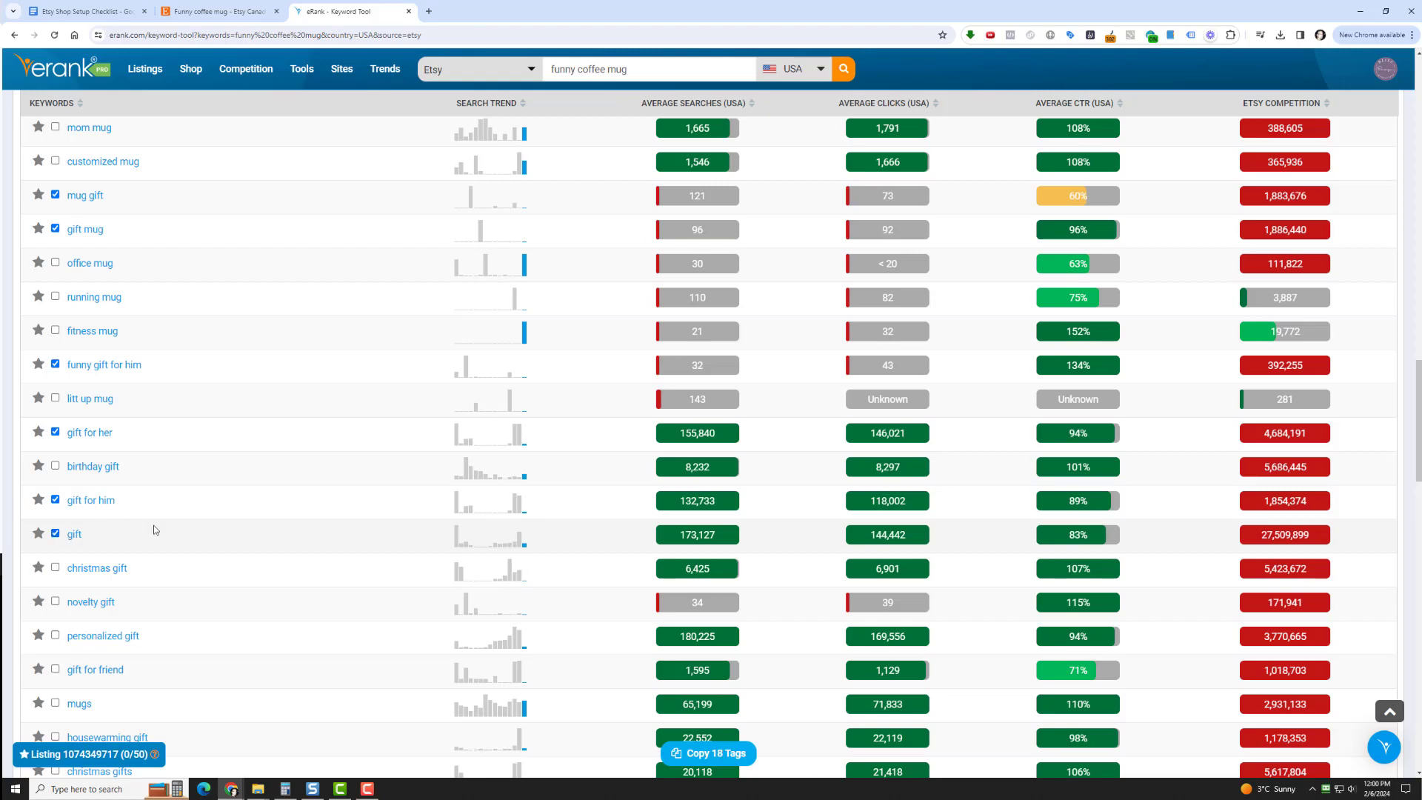
# Add the keywords "mugs" and "mugs with quotes" further down the list to the tag selection
pyautogui.scroll(-4, 154, 529)
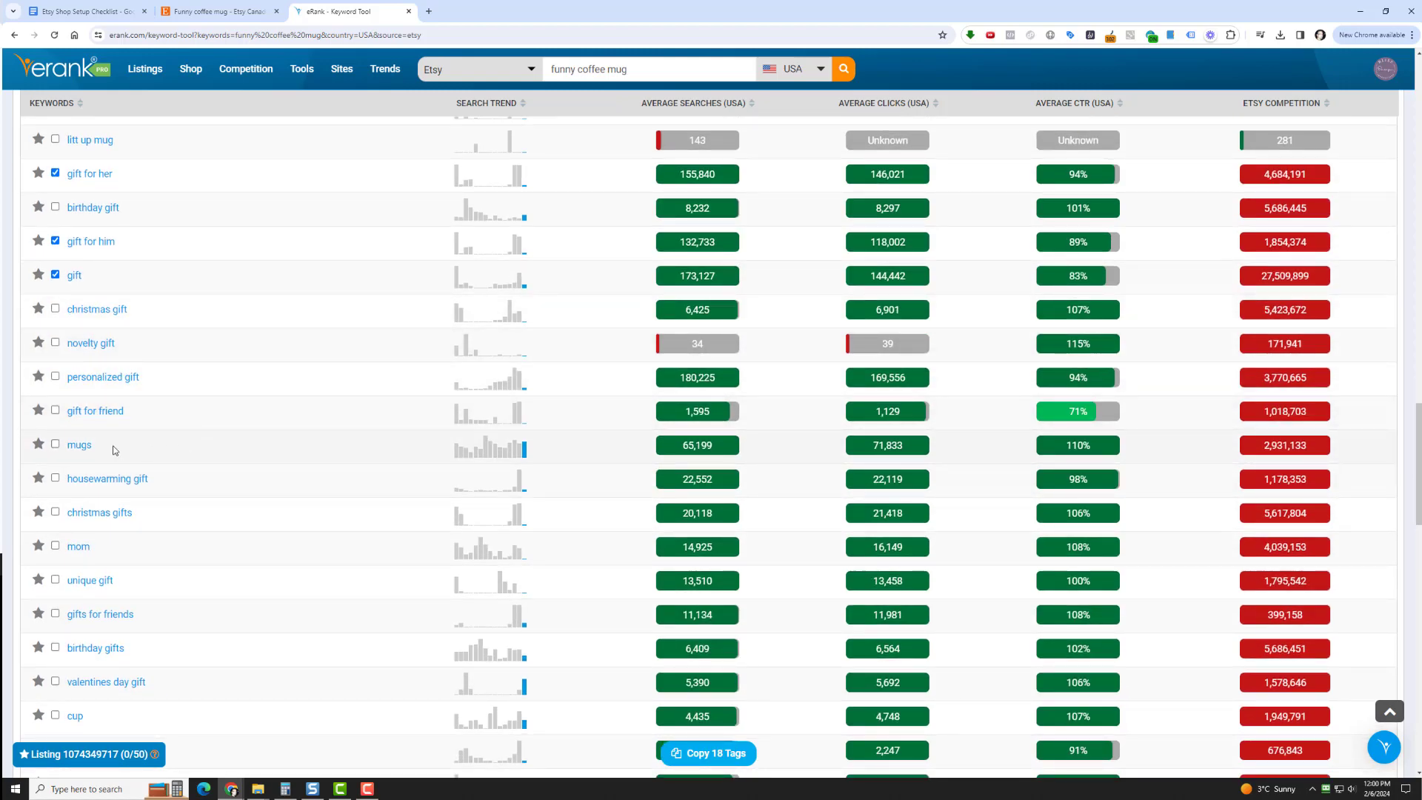
pyautogui.click(55, 443)
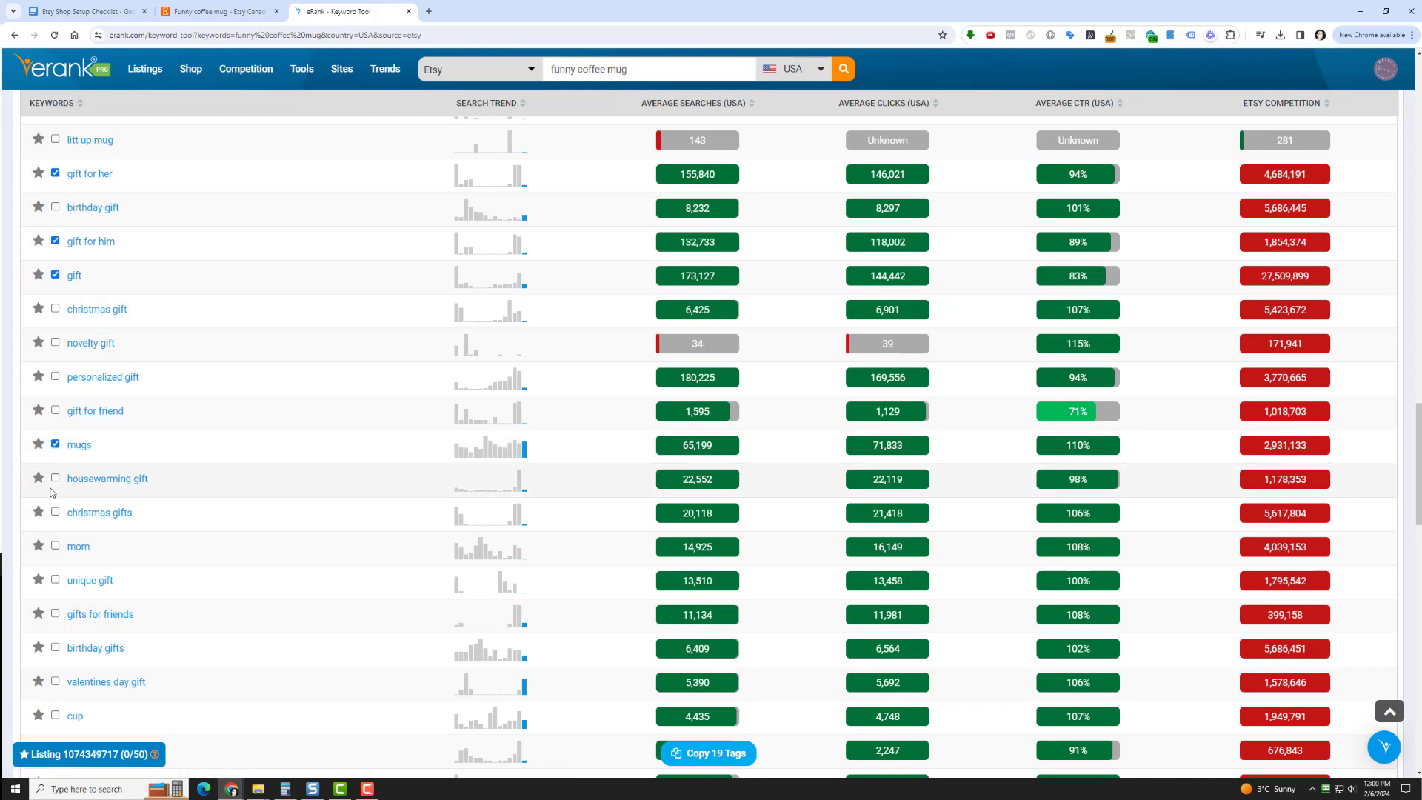
pyautogui.scroll(-2, 150, 491)
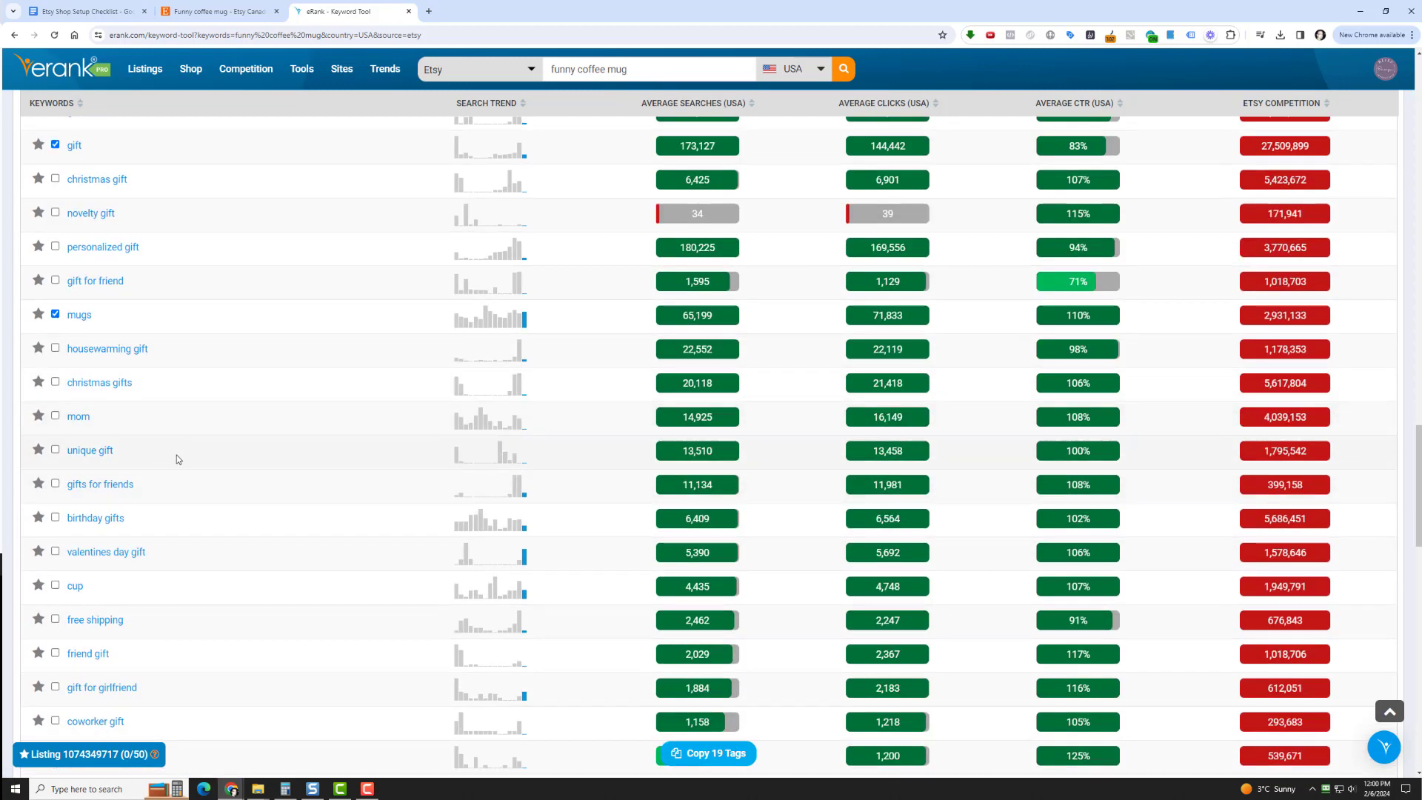
pyautogui.scroll(-2, 178, 456)
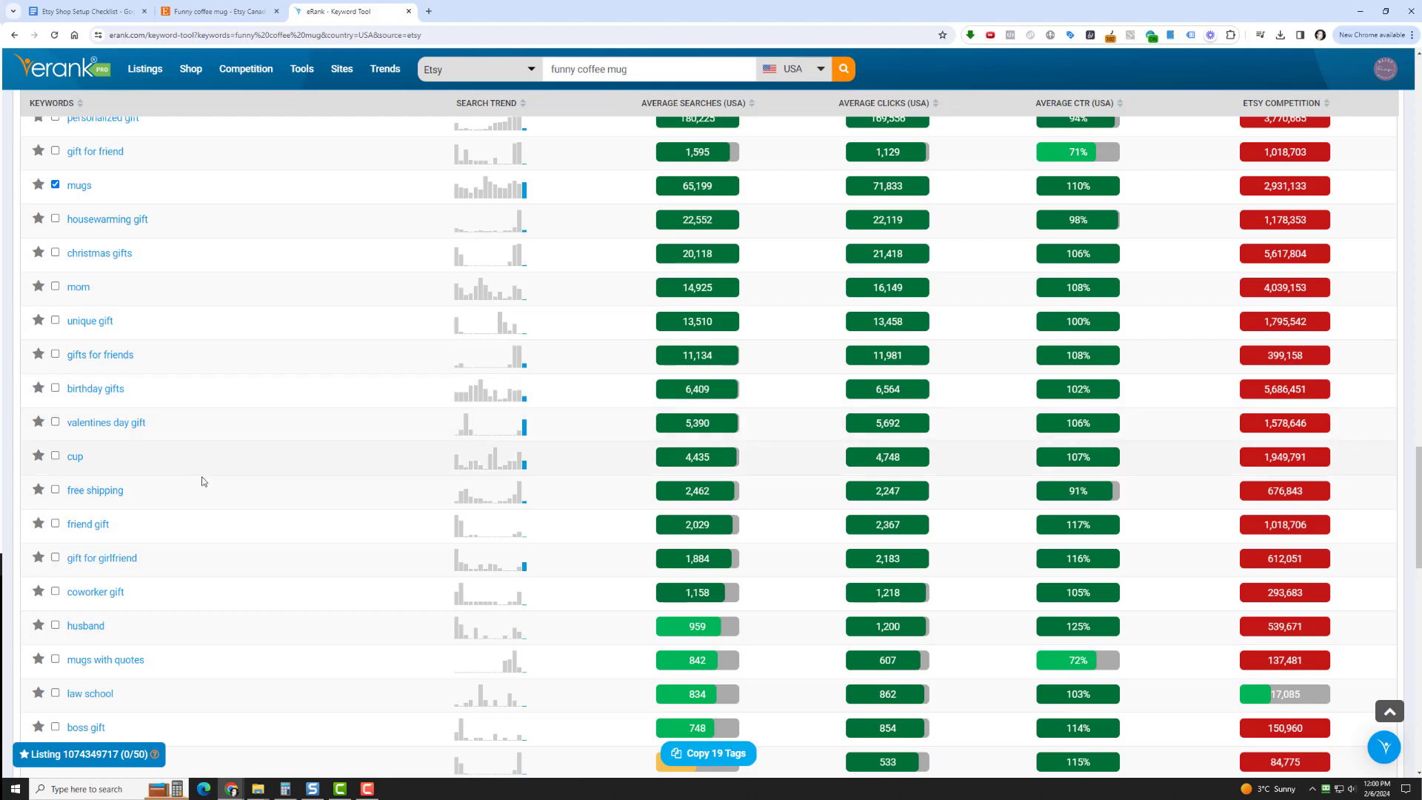
pyautogui.scroll(-2, 199, 474)
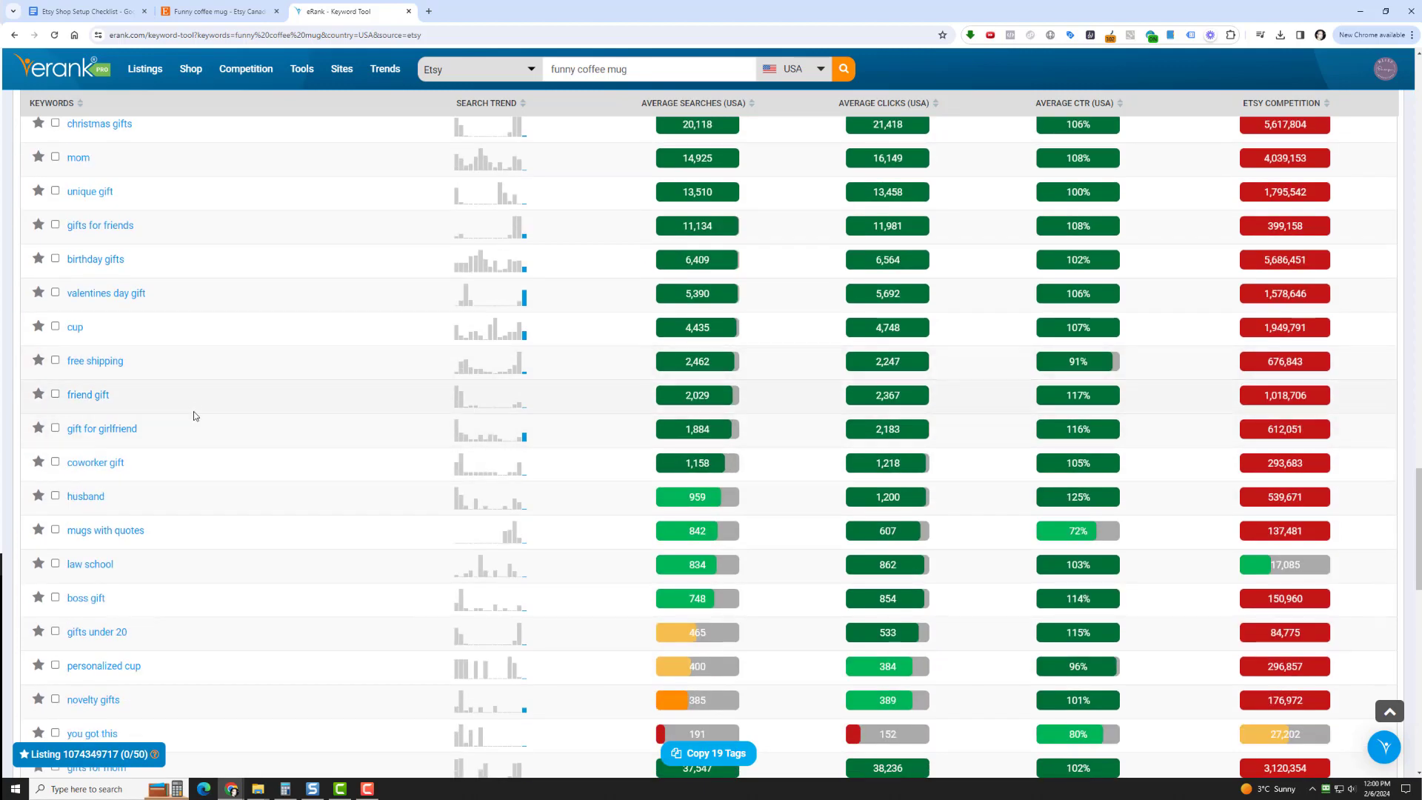
pyautogui.scroll(-3, 189, 481)
pyautogui.scroll(-1, 185, 453)
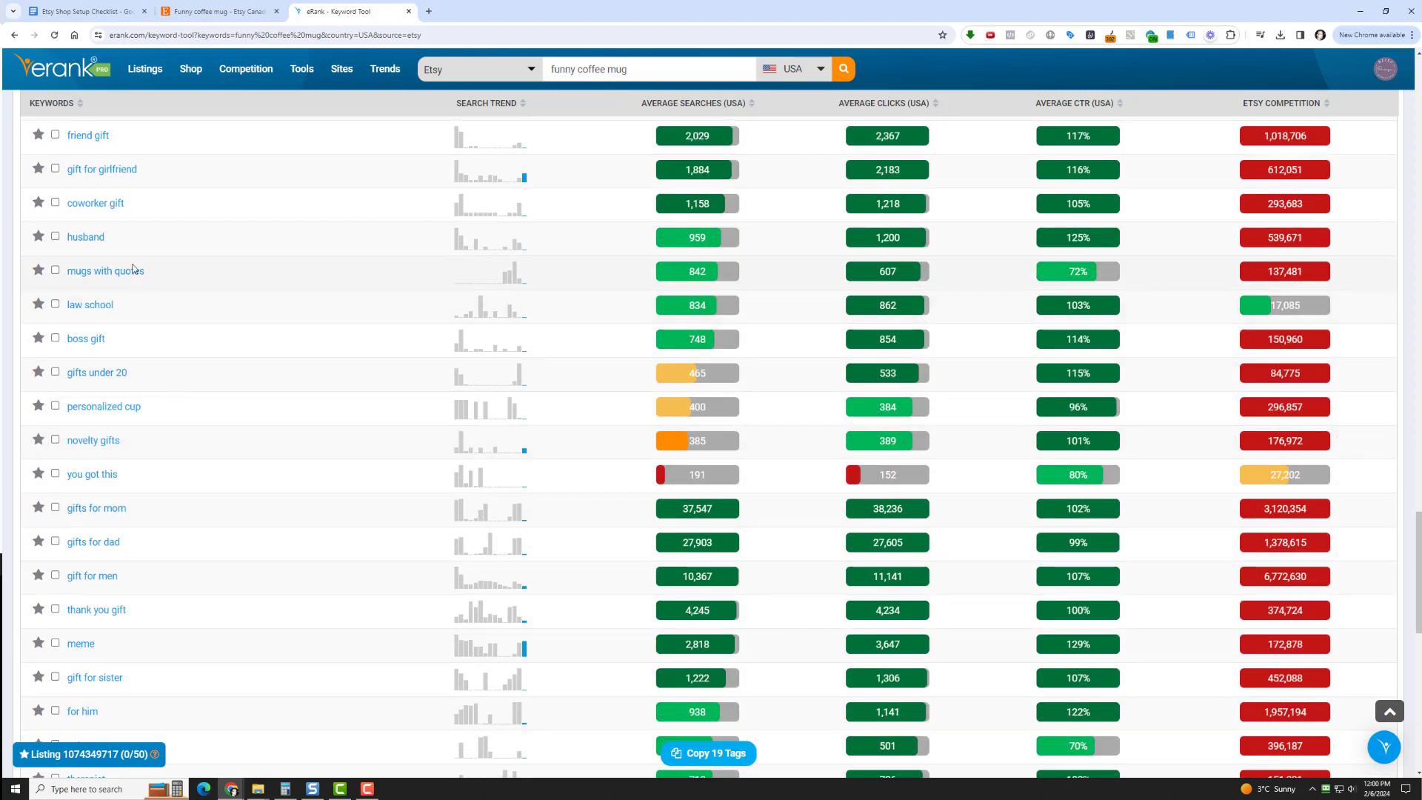
pyautogui.click(55, 269)
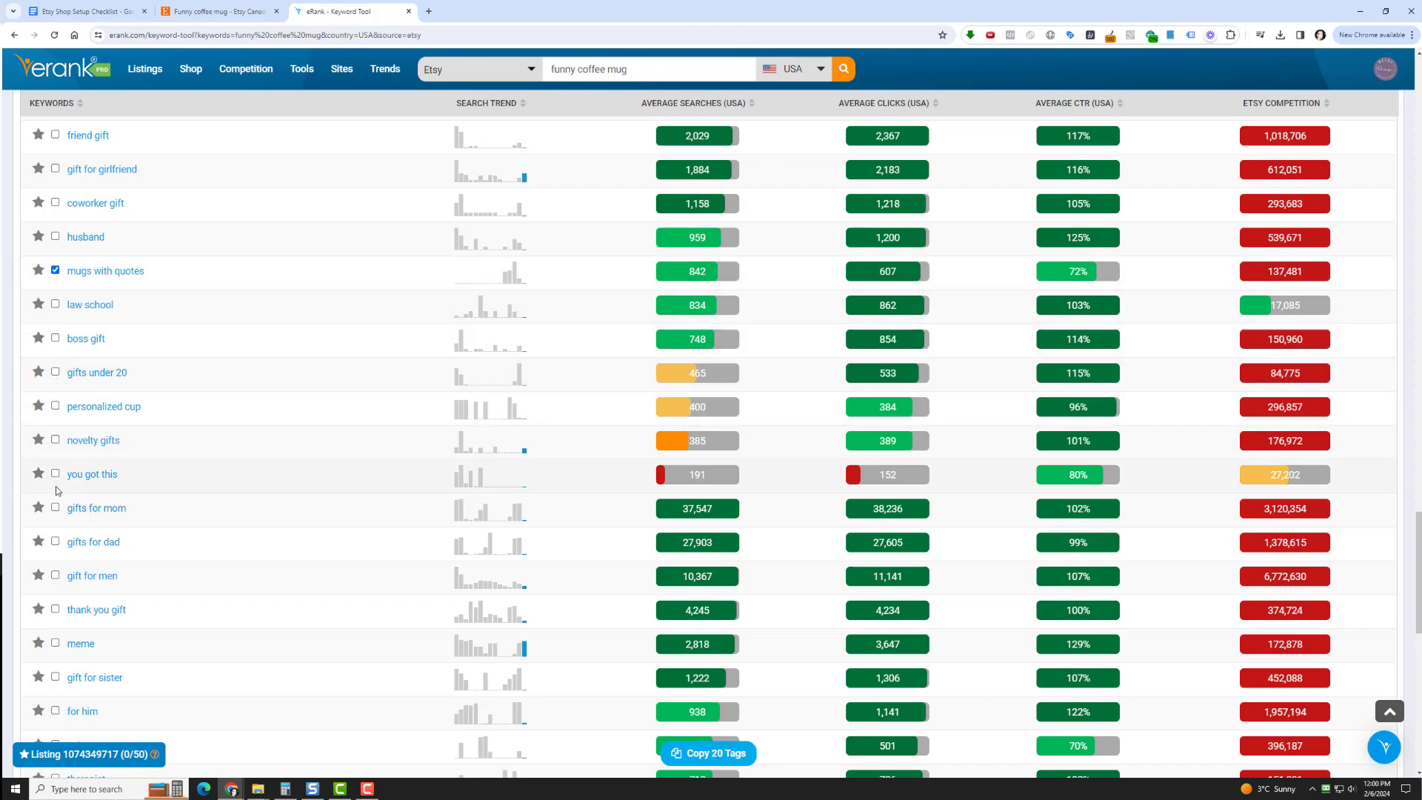
# Add the keyword "sarcastic gift" near the end of the keyword list to the tag selection
pyautogui.scroll(-4, 153, 514)
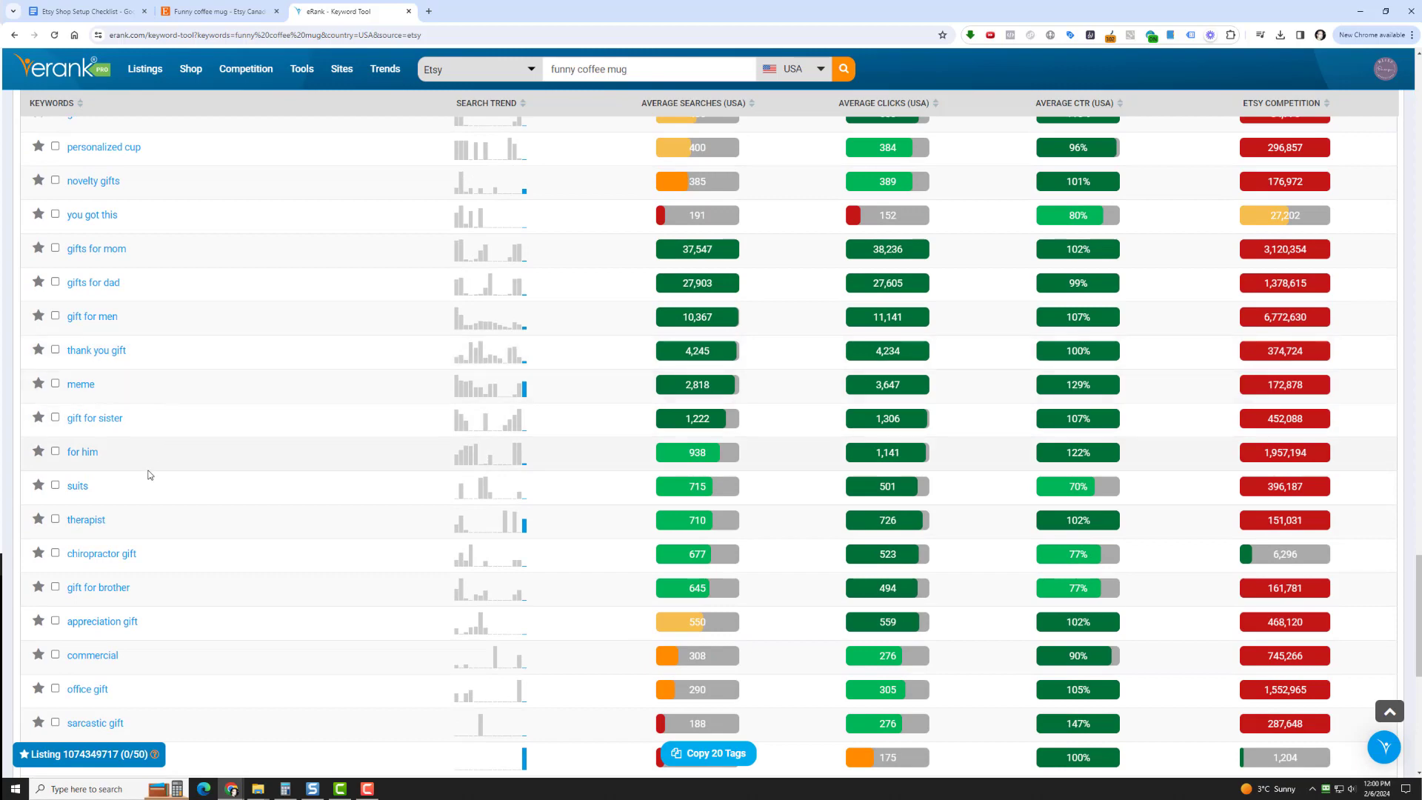
pyautogui.scroll(-2, 183, 539)
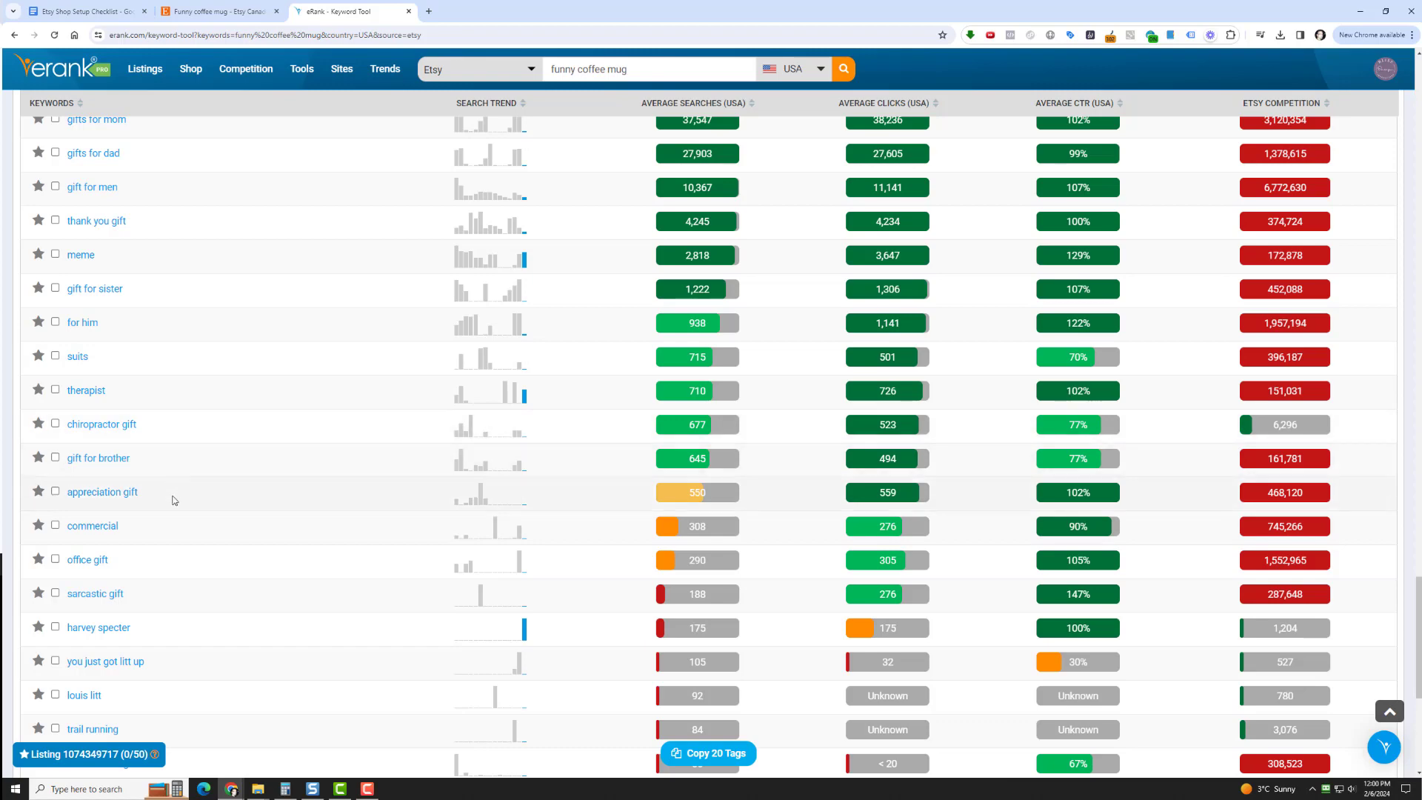
pyautogui.scroll(-4, 173, 553)
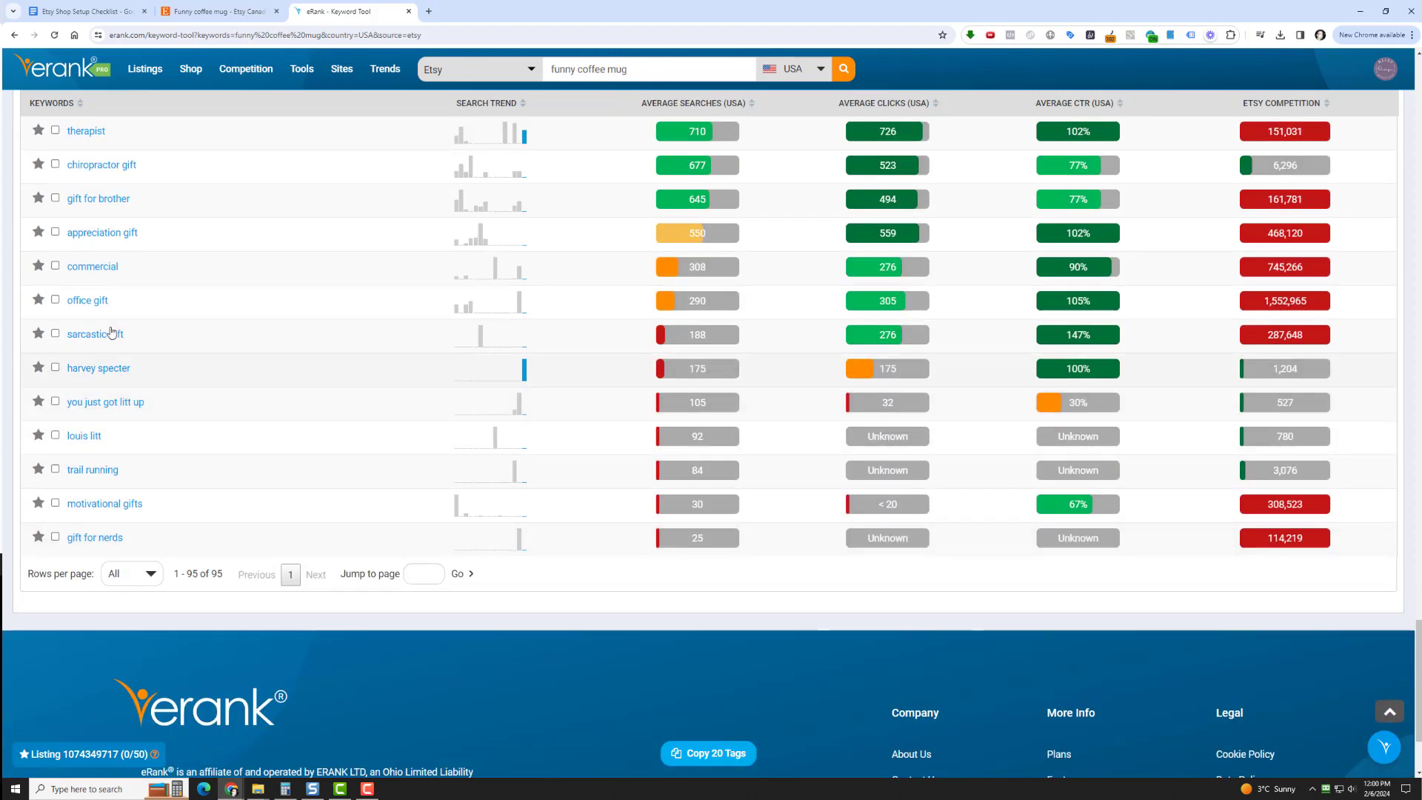
pyautogui.click(56, 335)
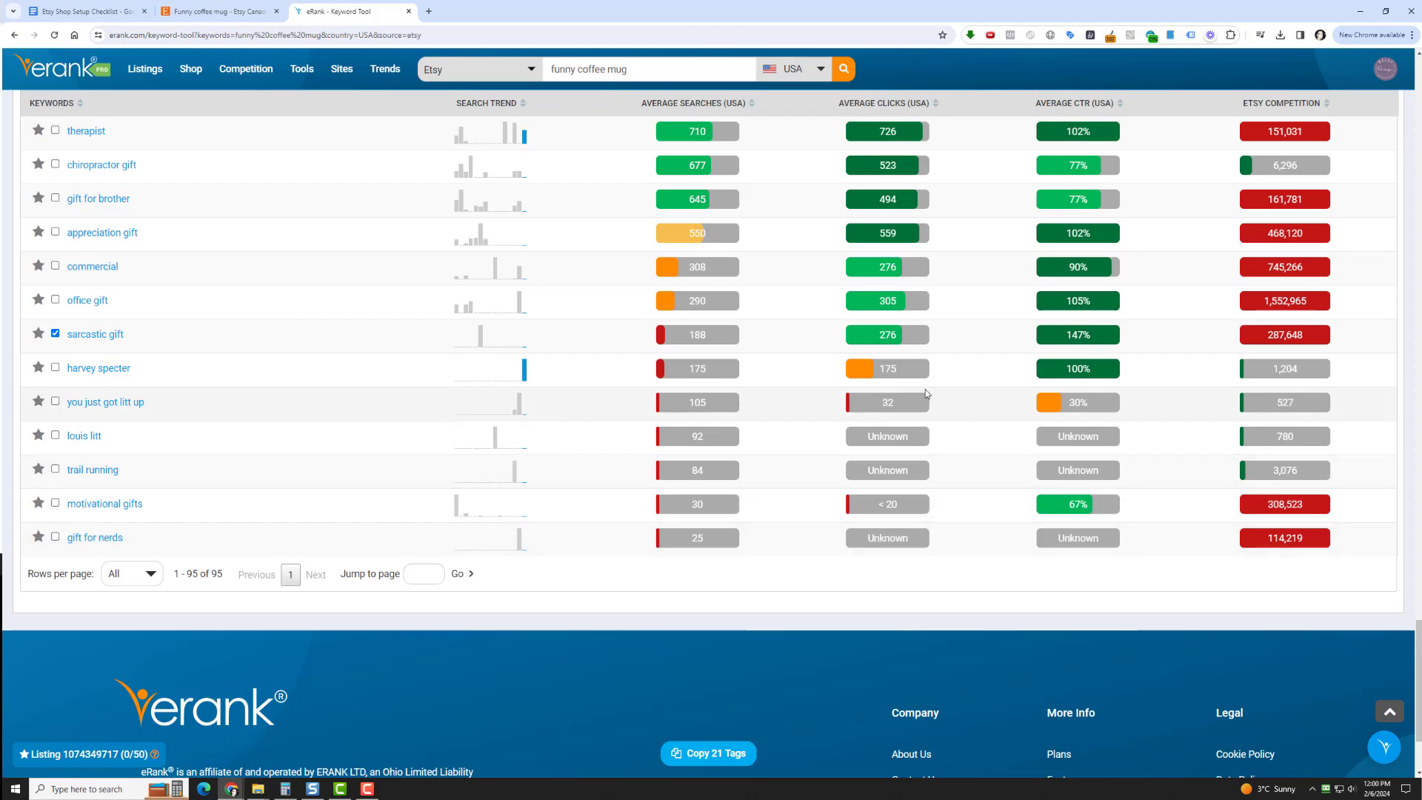
# Copy all the selected keyword tags from the keyword ideas list to the clipboard
pyautogui.scroll(7, 925, 393)
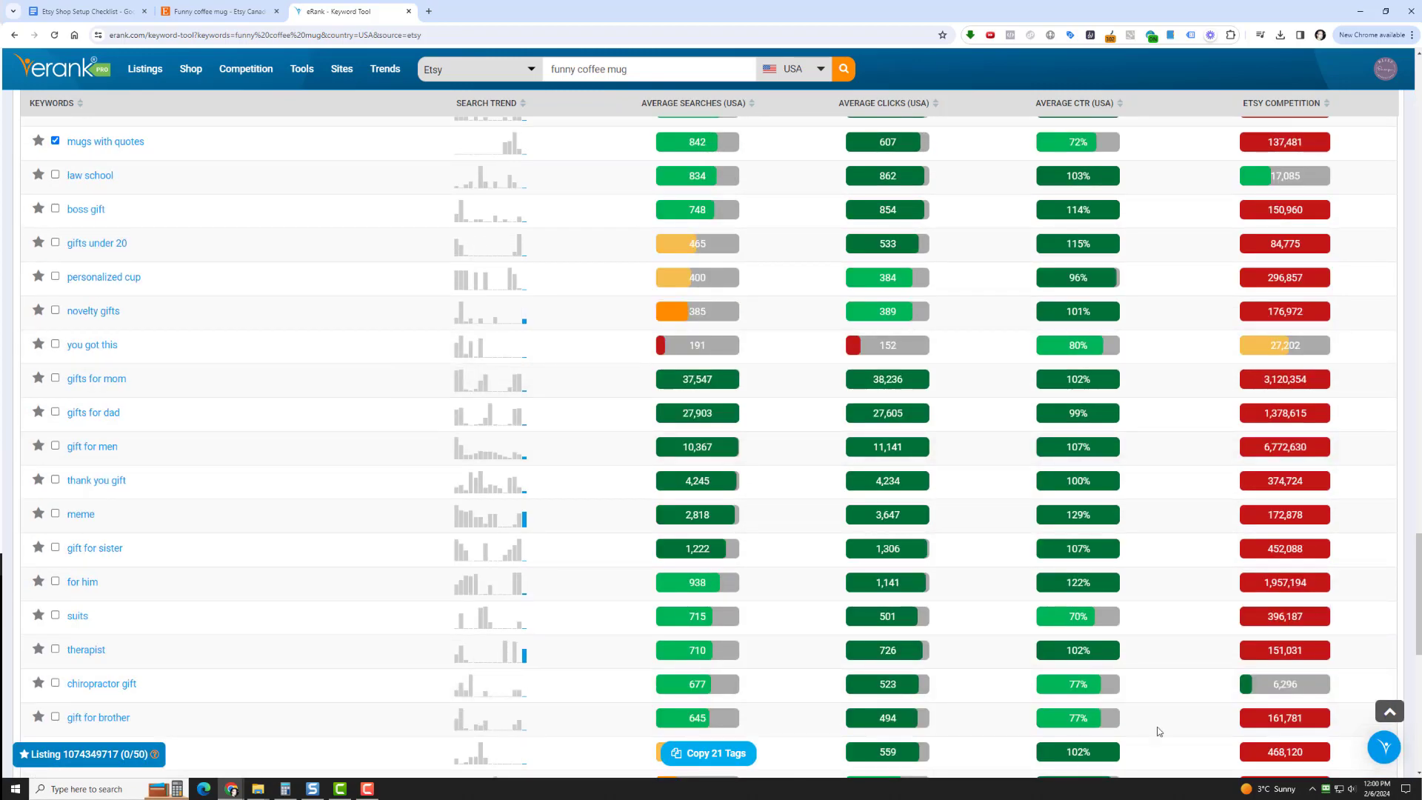
pyautogui.click(710, 753)
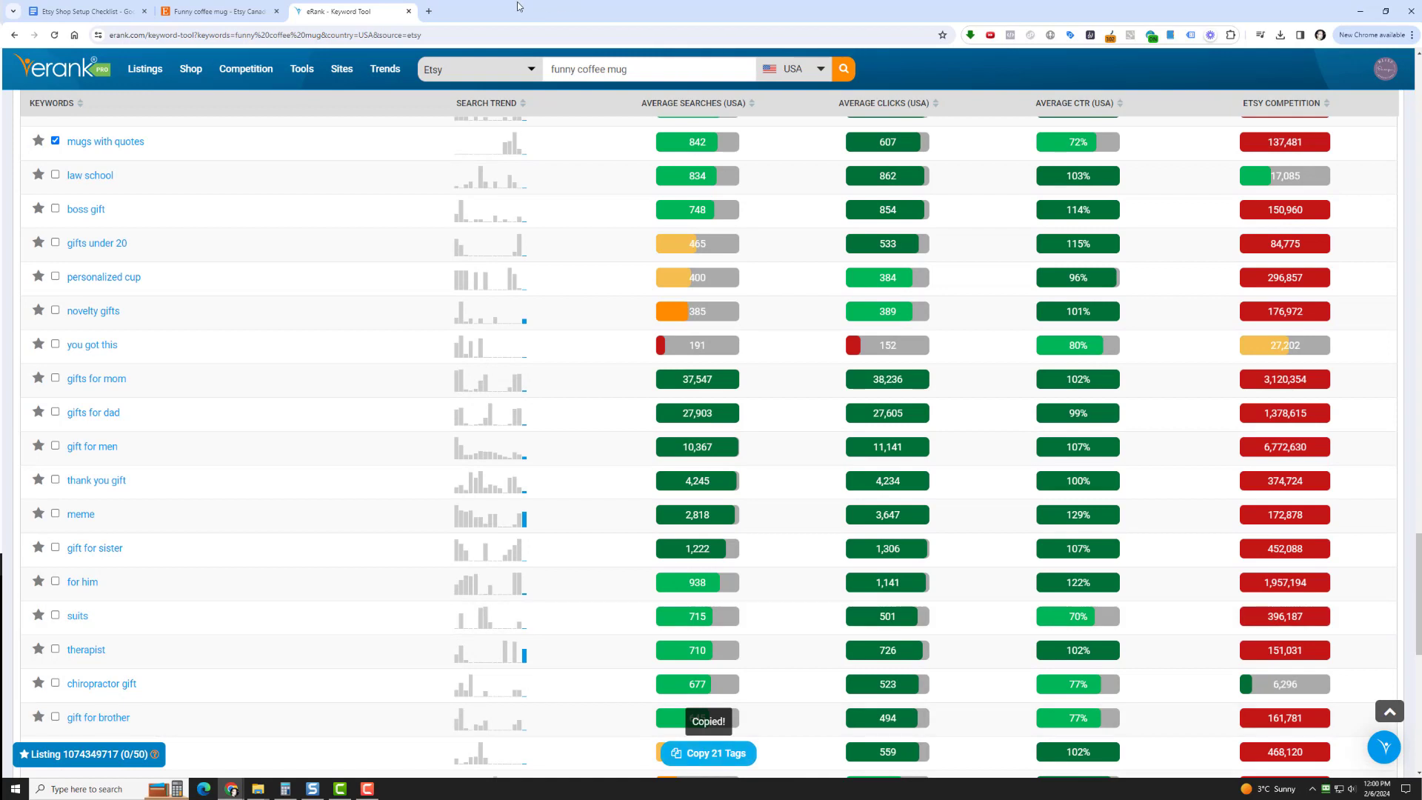
pyautogui.click(429, 11)
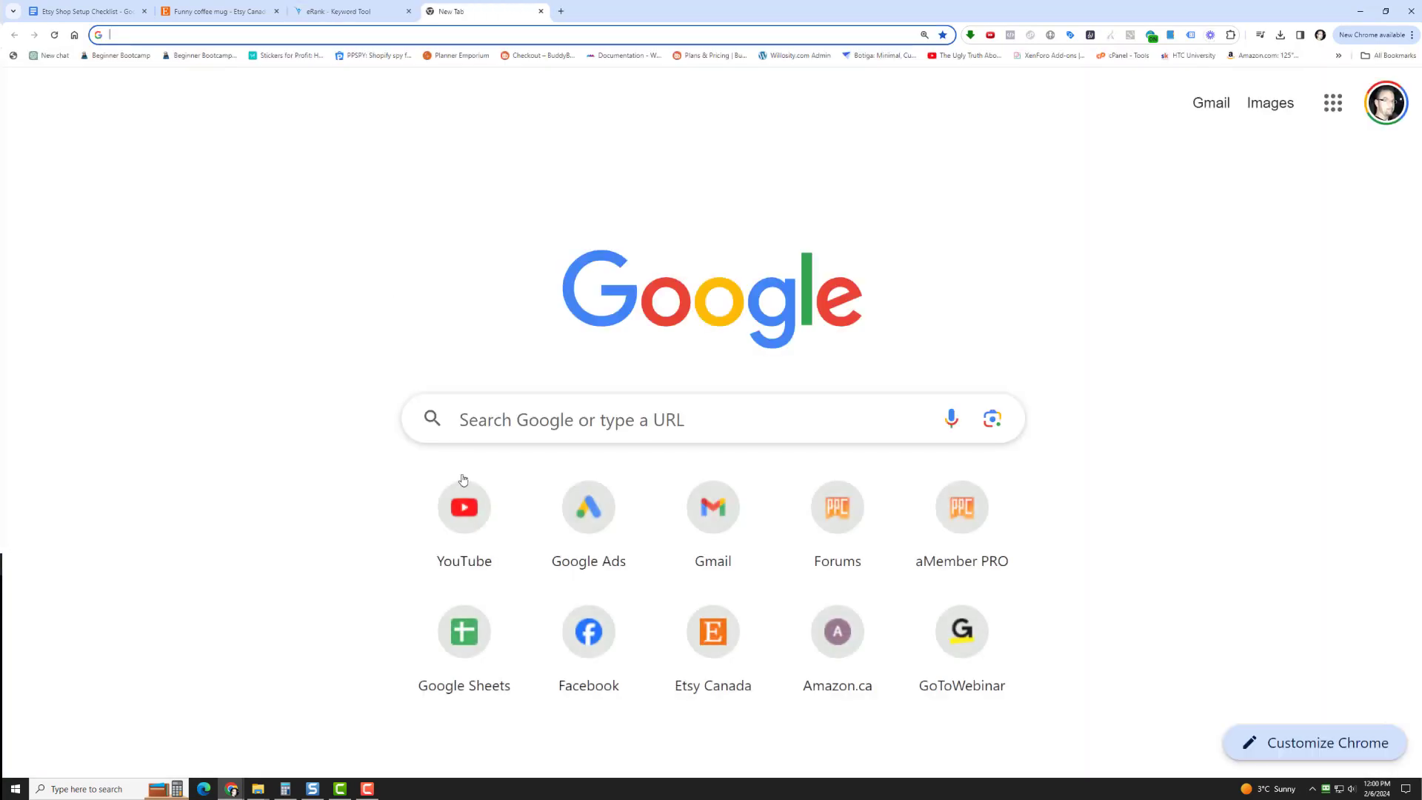
# Create a blank spreadsheet in Google Sheets and name it "Titles For Etsy"
pyautogui.click(508, 631)
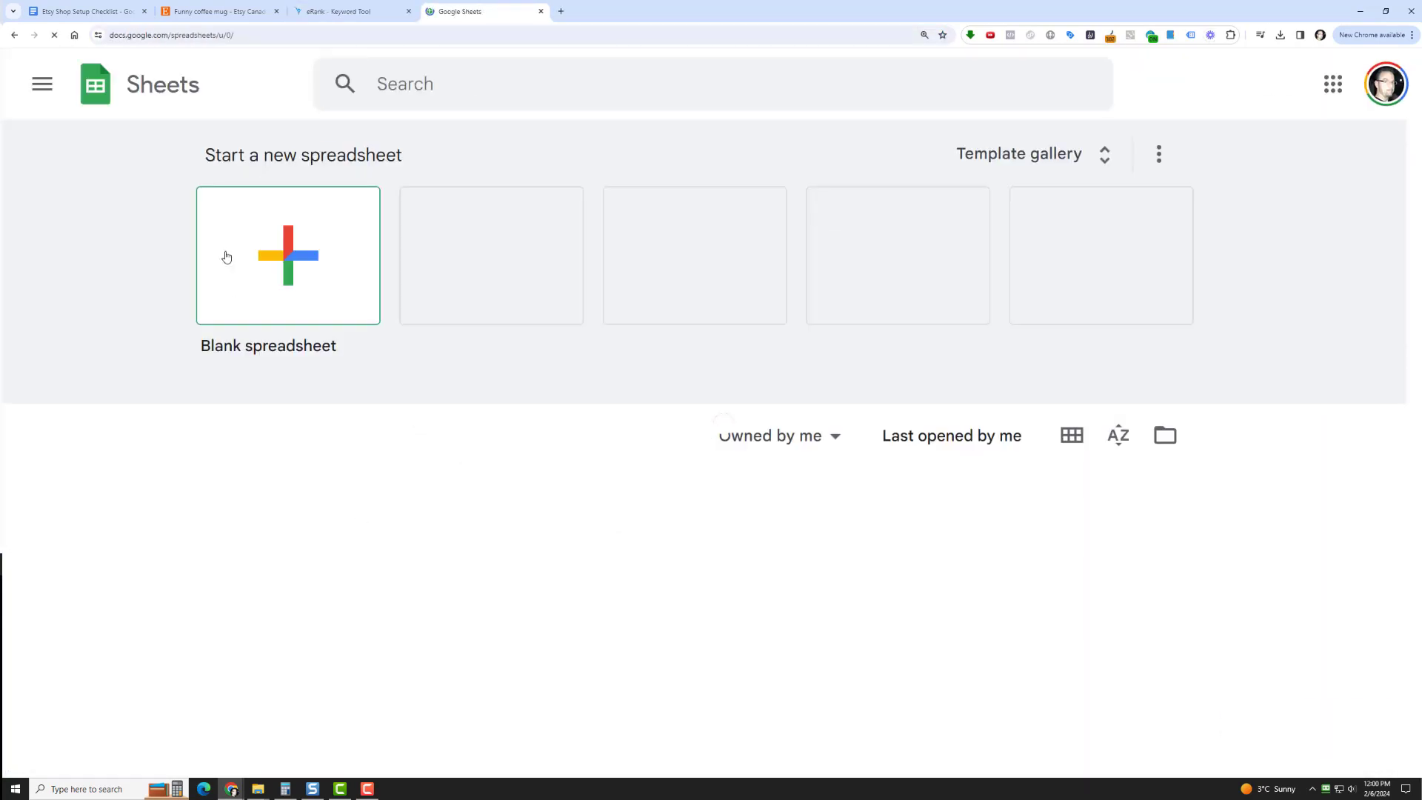
pyautogui.click(226, 252)
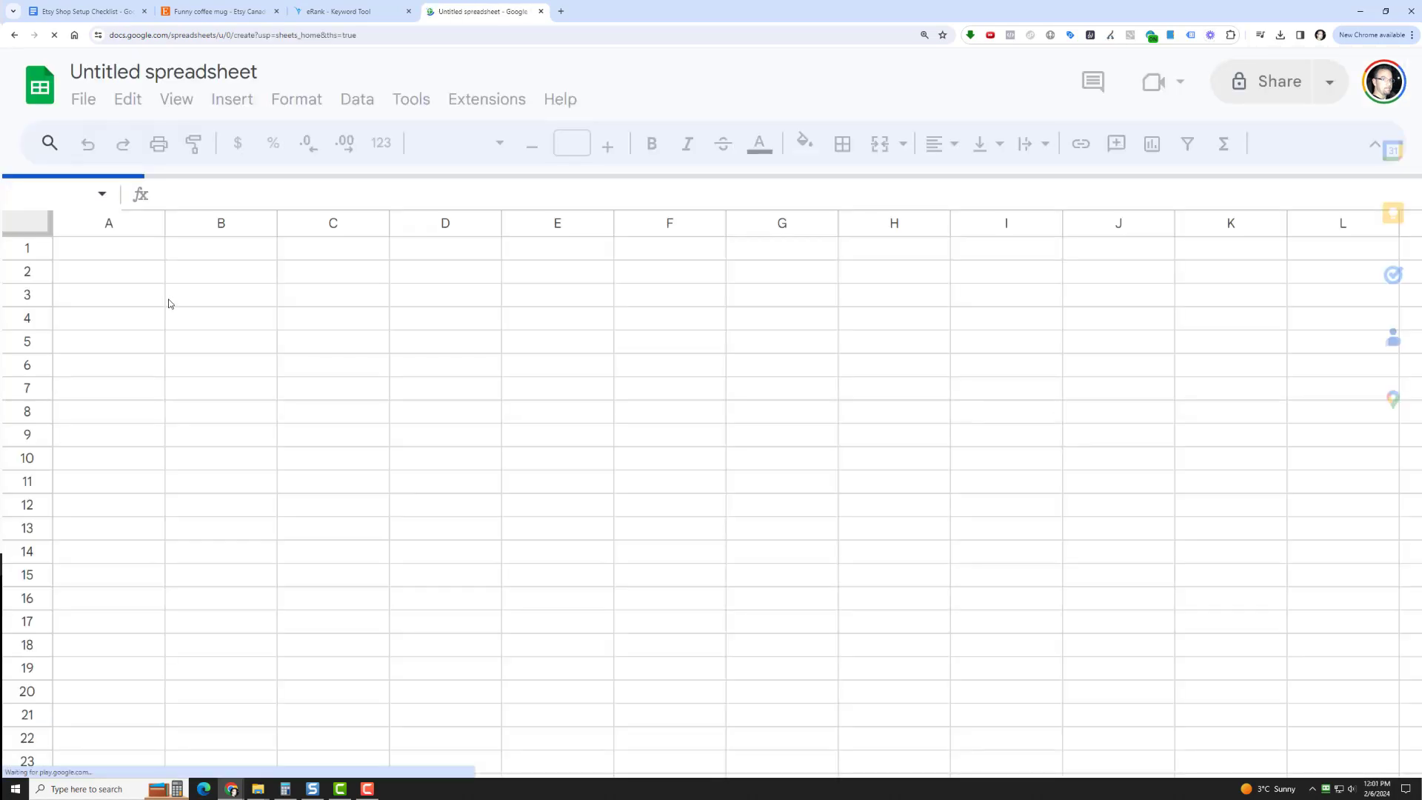
pyautogui.click(186, 80)
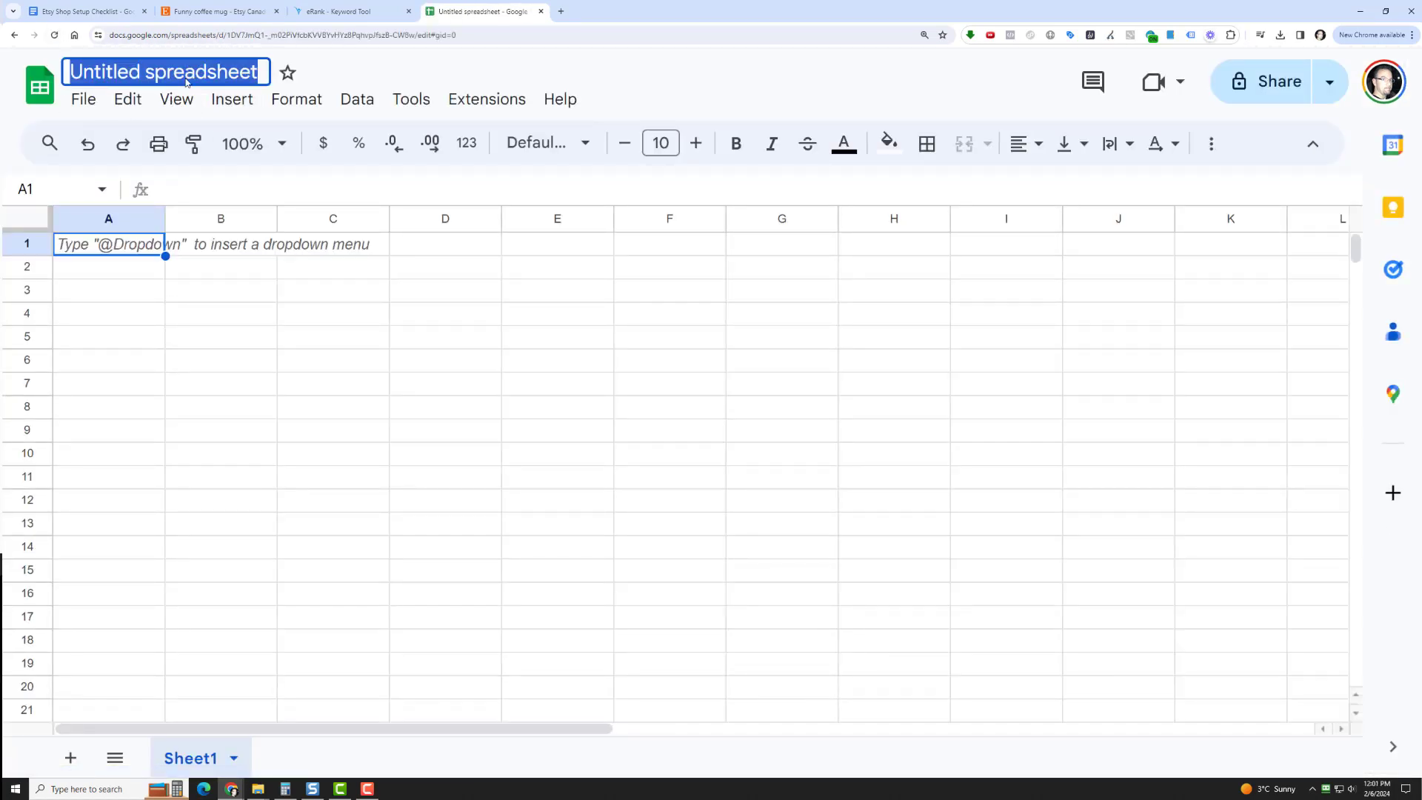
pyautogui.write('Title')
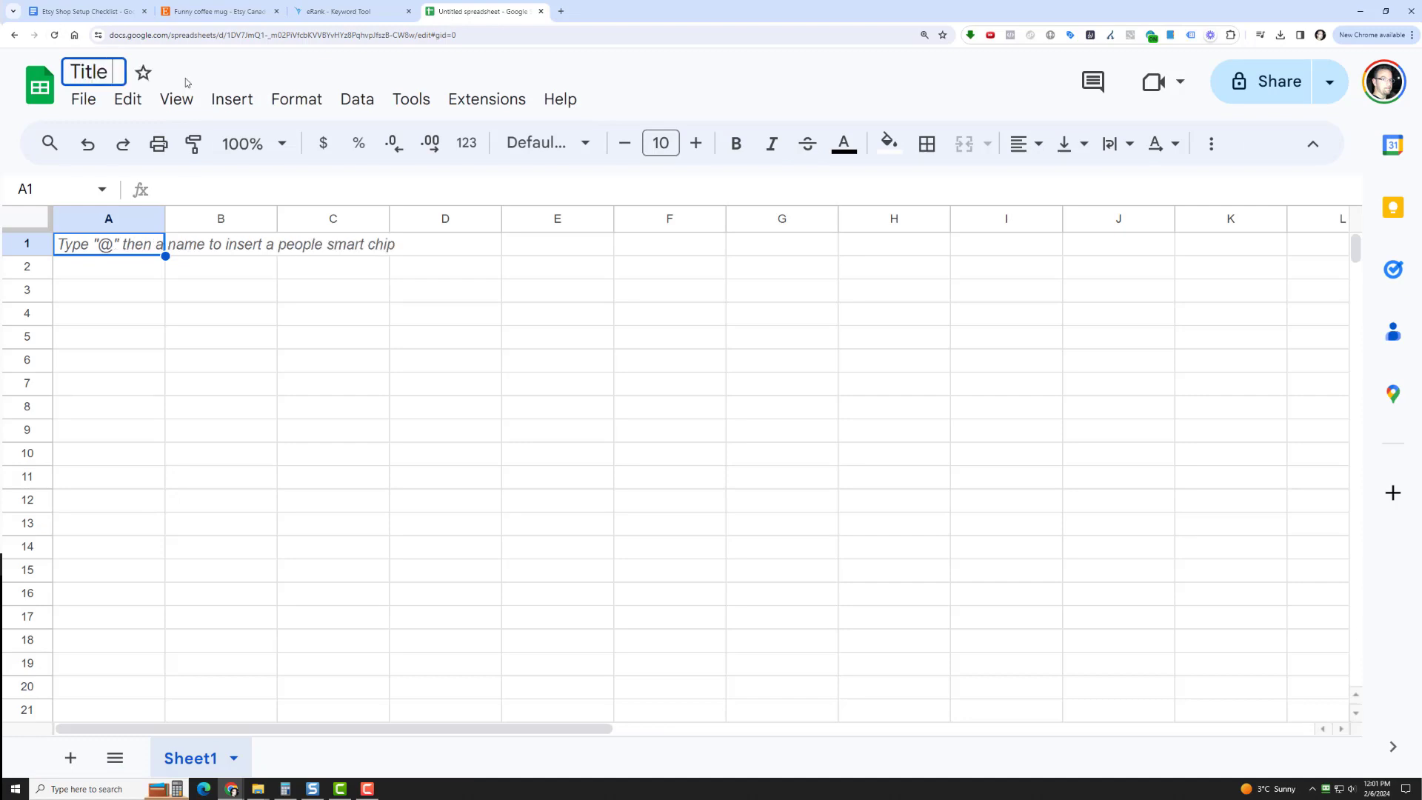
pyautogui.write('s For Etsy')
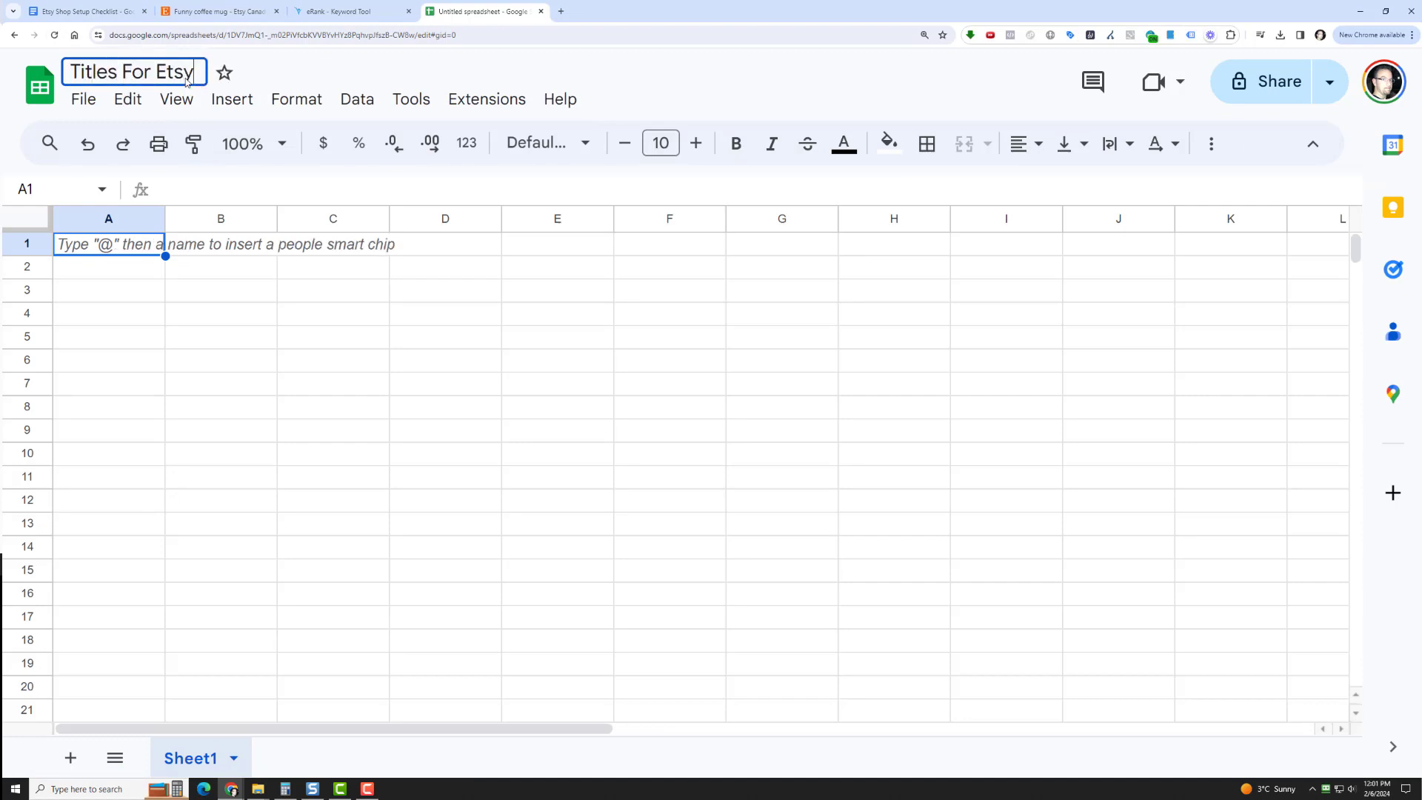
# Paste the copied keyword tags into cell A1 and split the text into columns with an automatically detected separator
pyautogui.click(97, 252)
pyautogui.rightClick(97, 252)
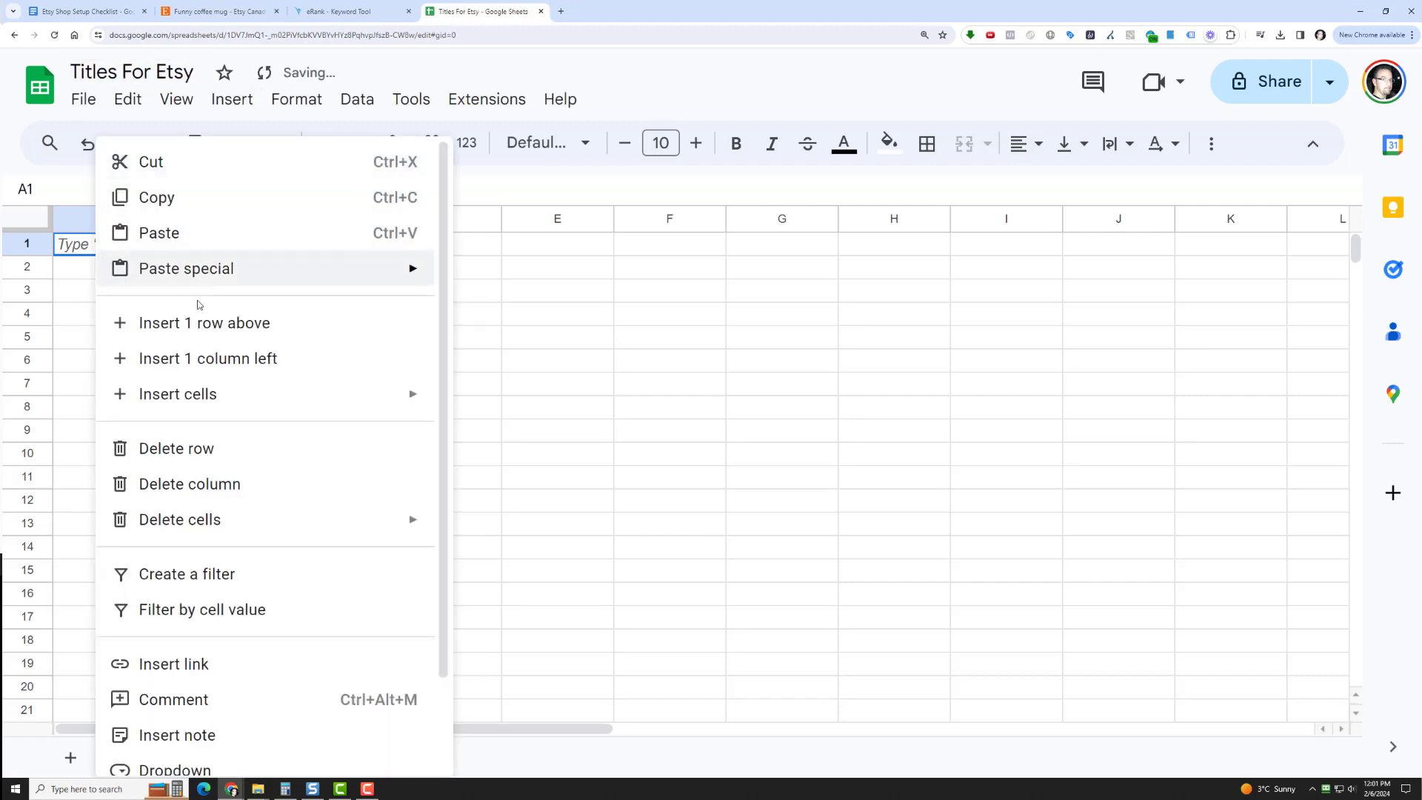
pyautogui.click(187, 233)
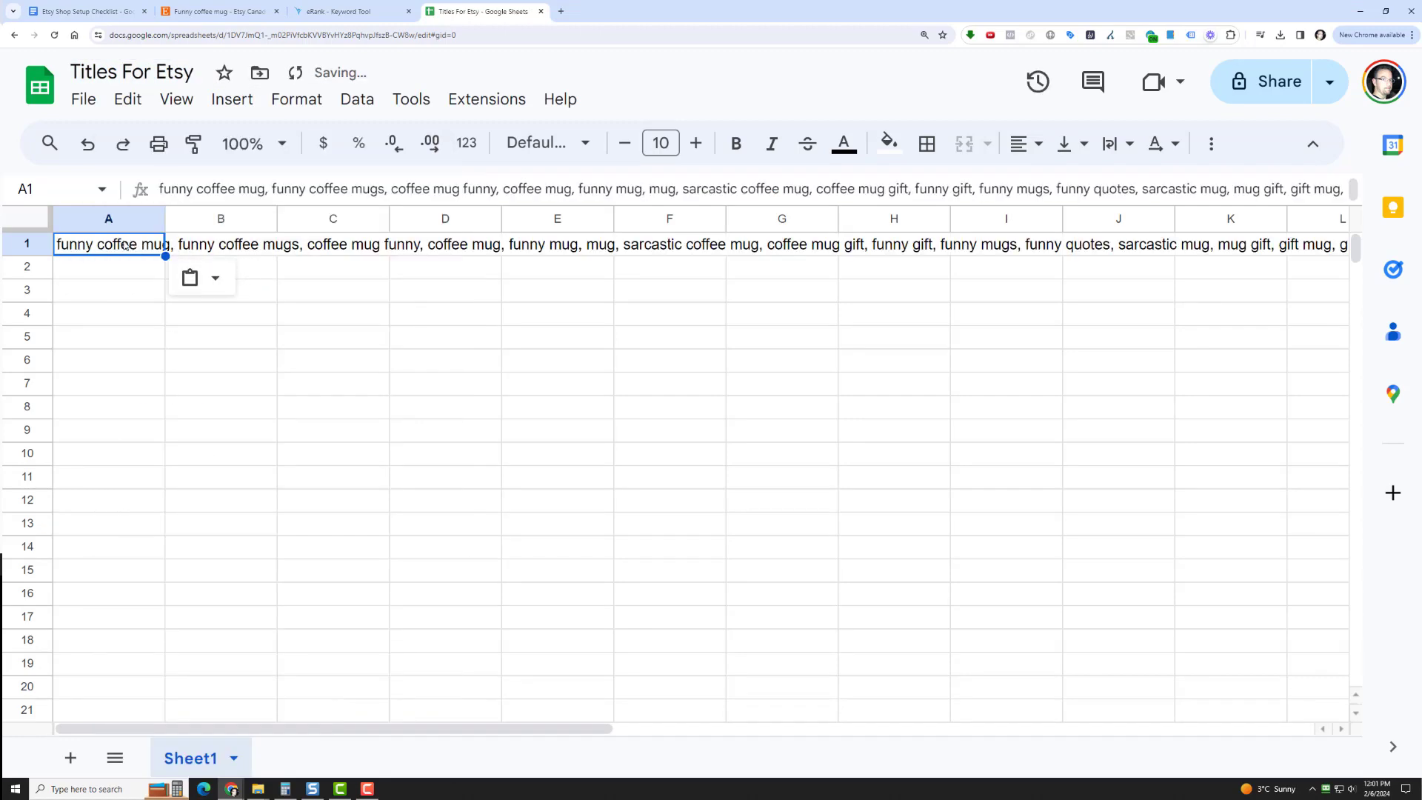
pyautogui.click(361, 104)
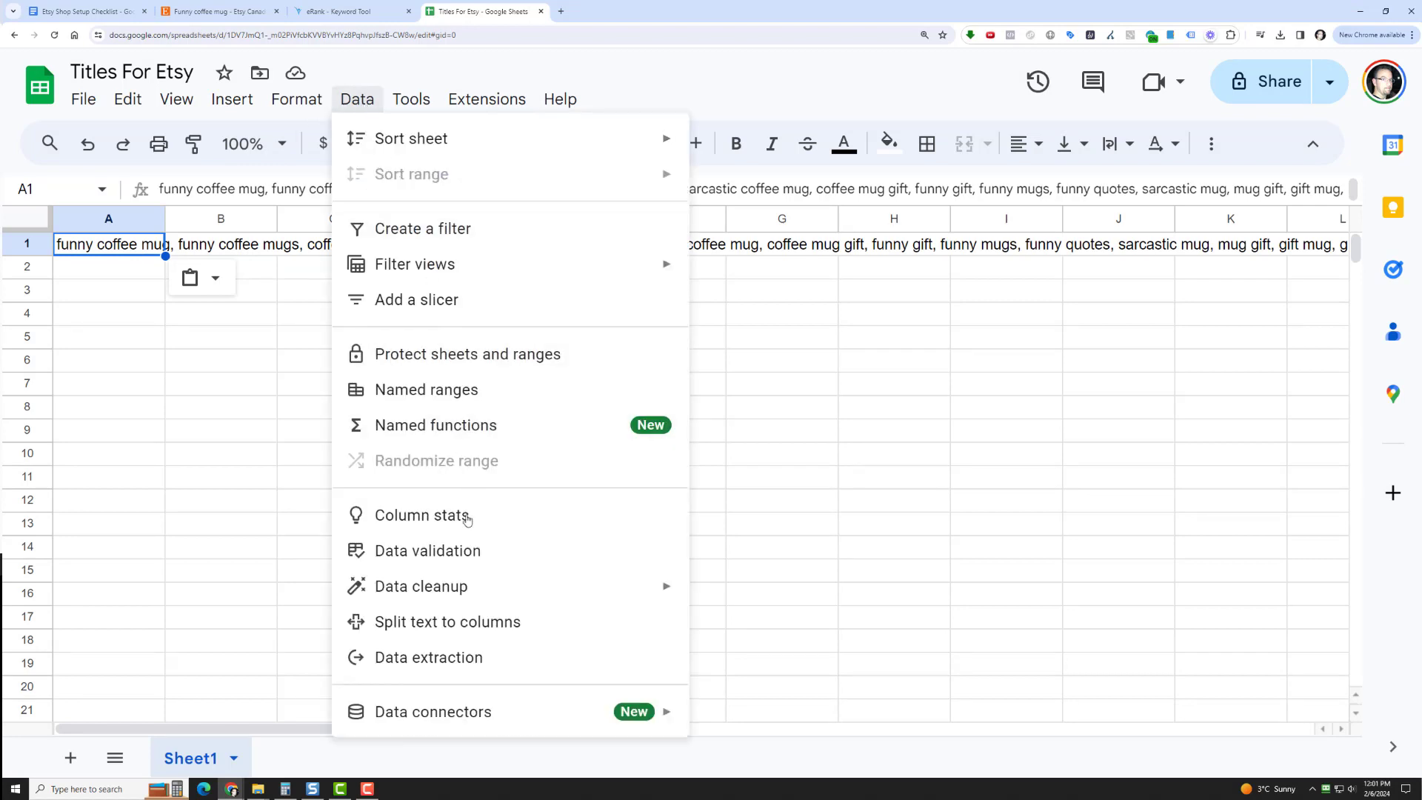
pyautogui.click(455, 626)
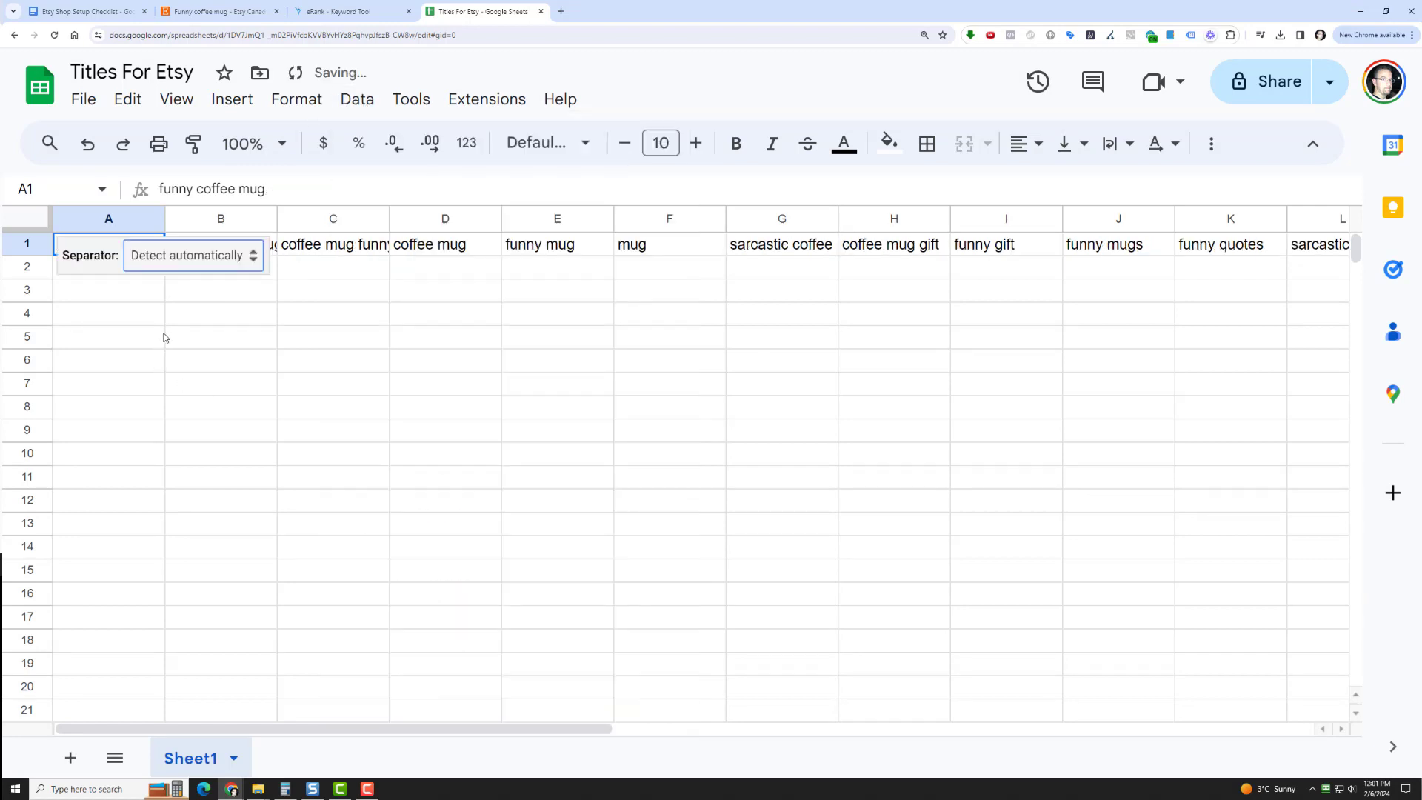
pyautogui.click(184, 336)
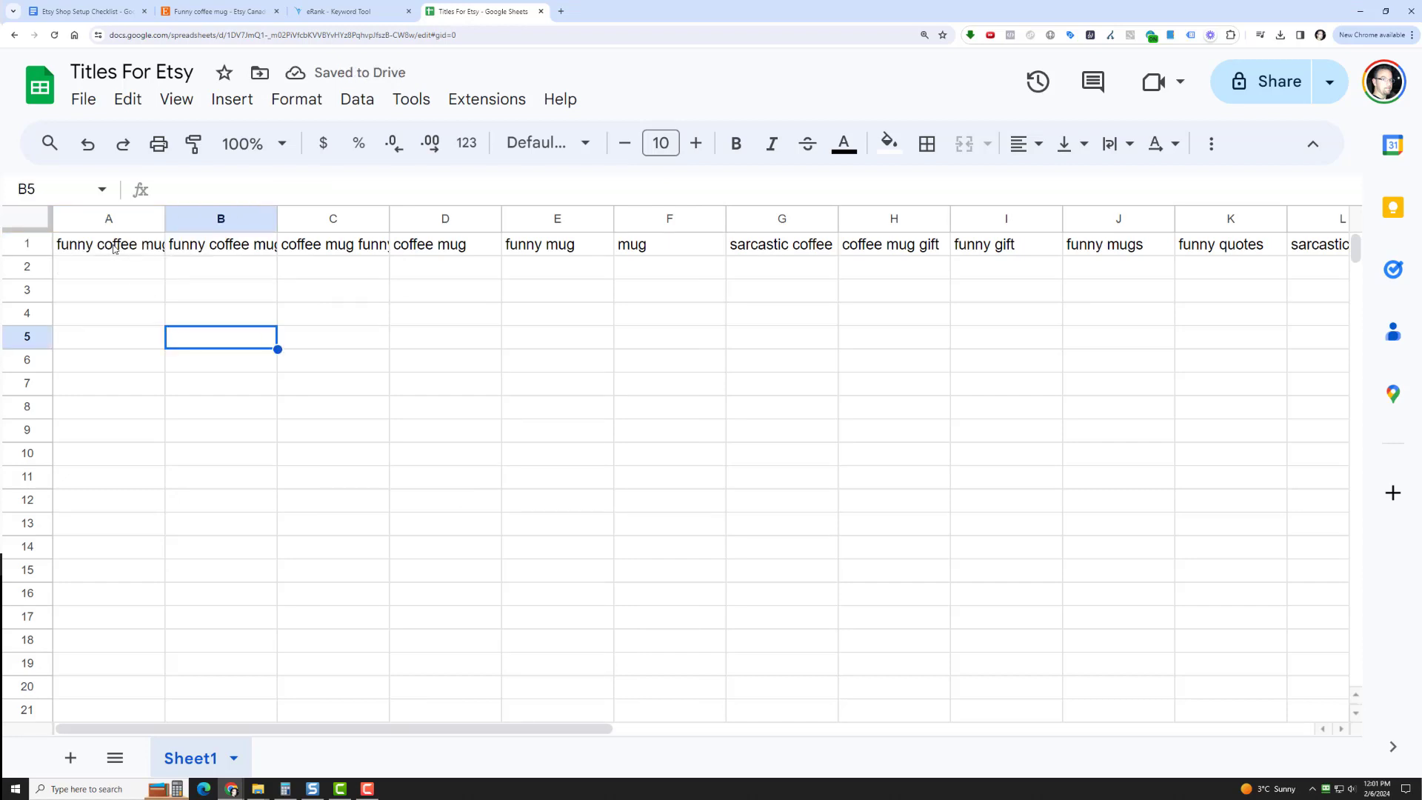
# Copy row 1 and paste it transposed from cell A2 so the keywords run down column A
pyautogui.click(113, 248)
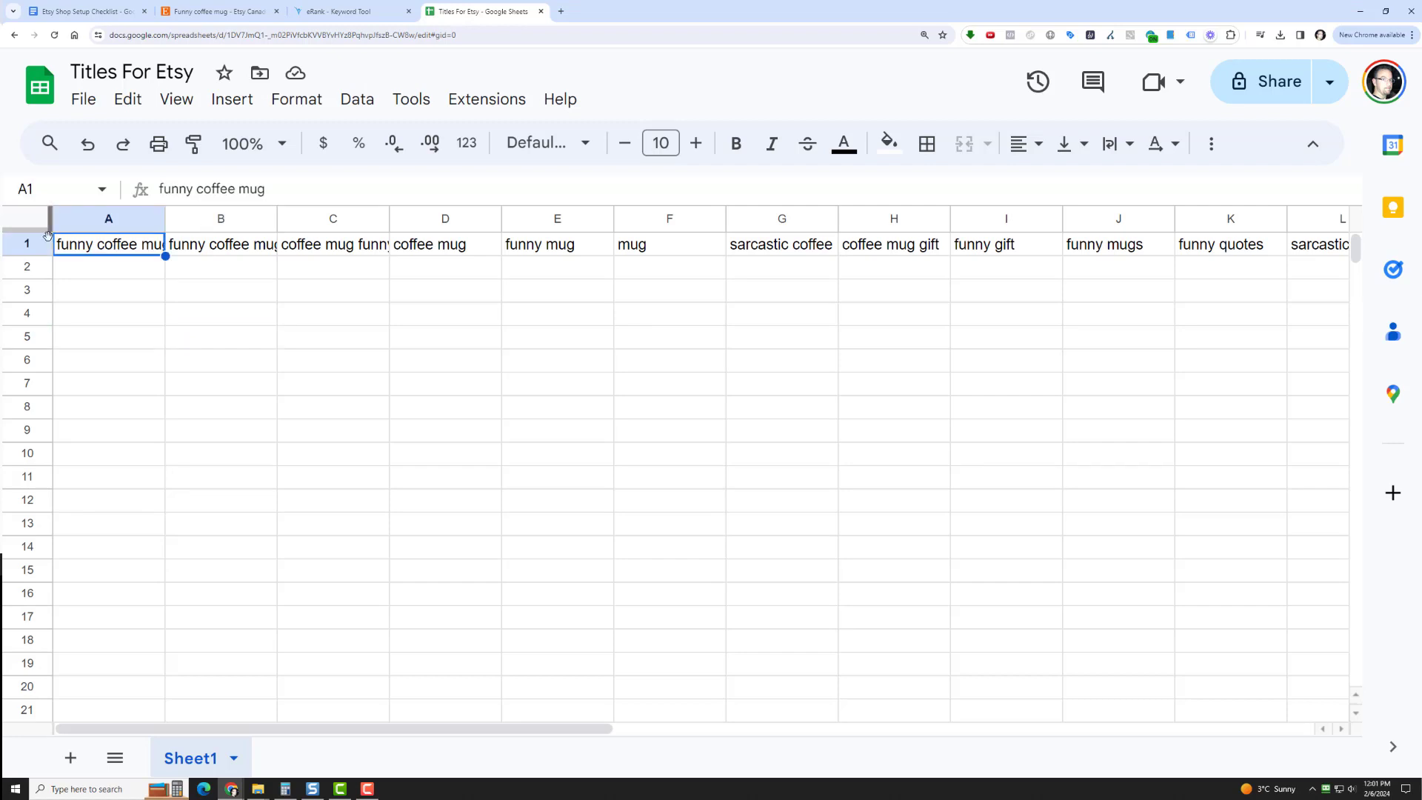
pyautogui.click(26, 243)
pyautogui.rightClick(88, 252)
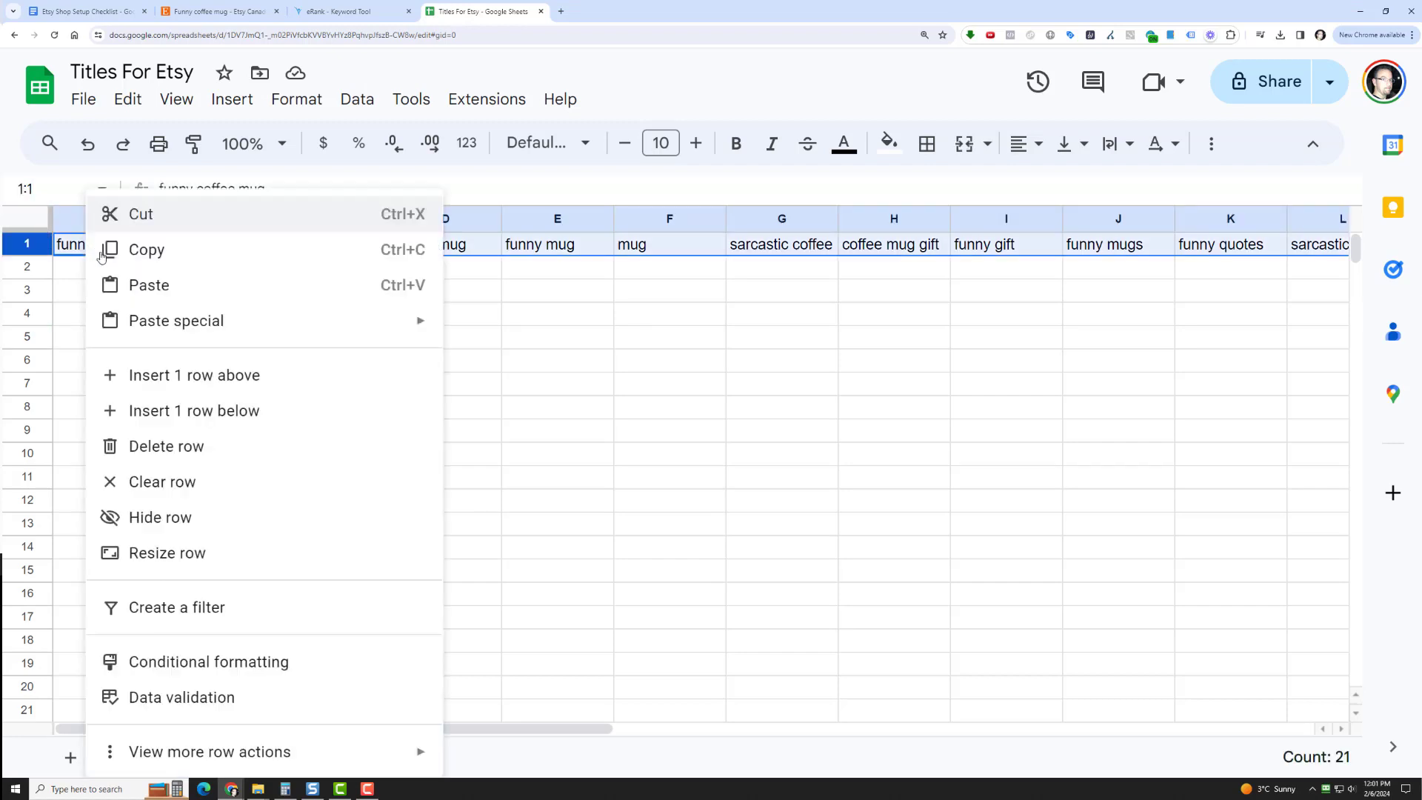
pyautogui.click(146, 256)
pyautogui.click(101, 275)
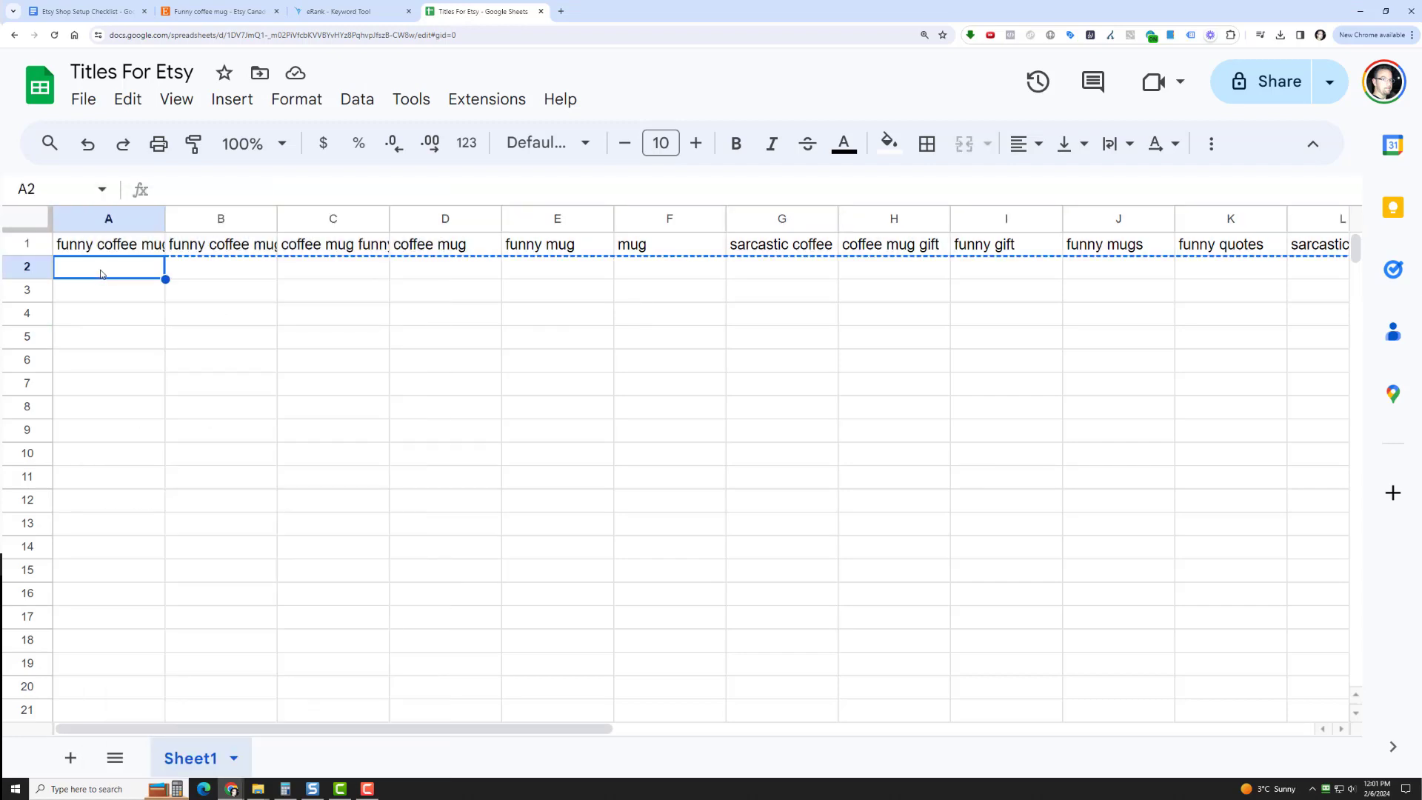
pyautogui.rightClick(102, 275)
pyautogui.moveTo(196, 275)
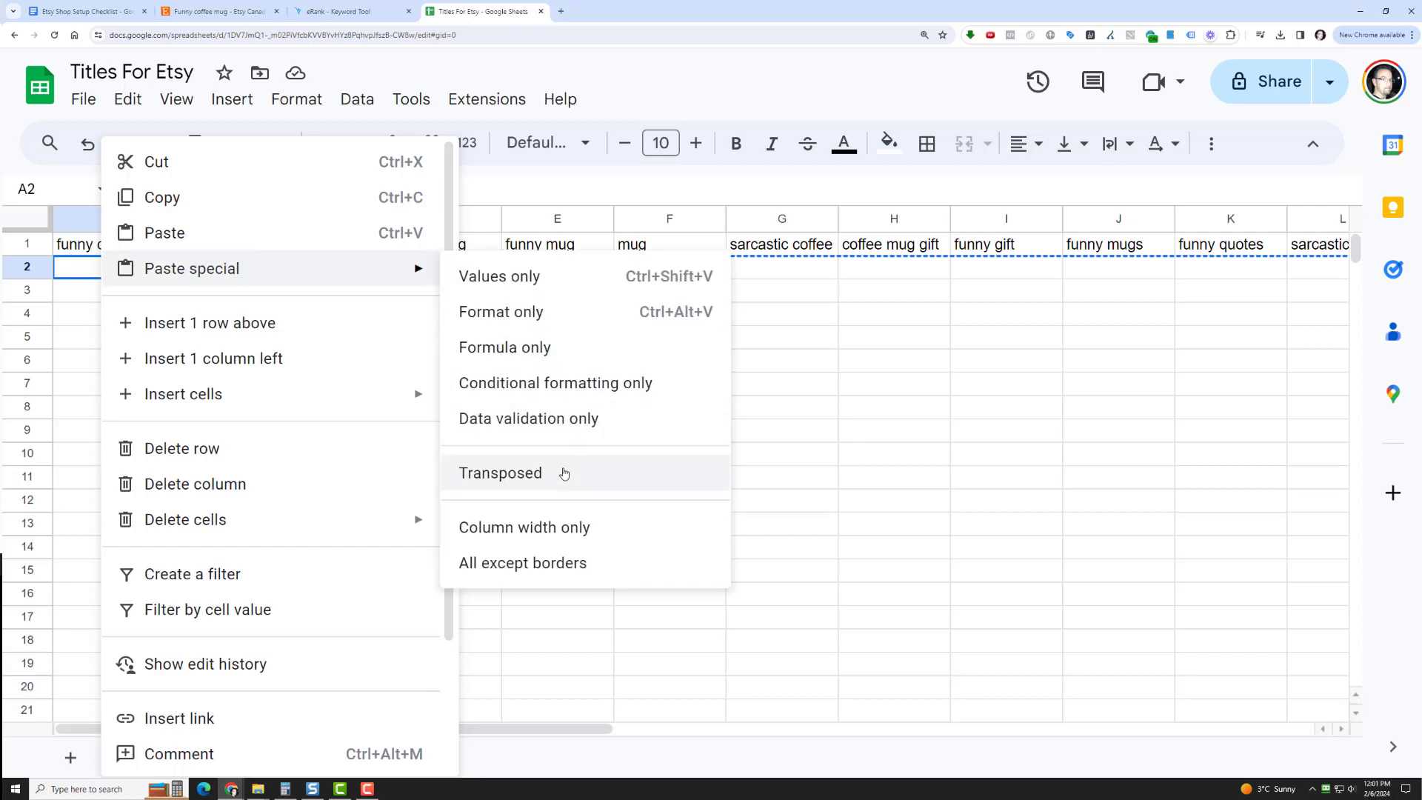
pyautogui.click(501, 474)
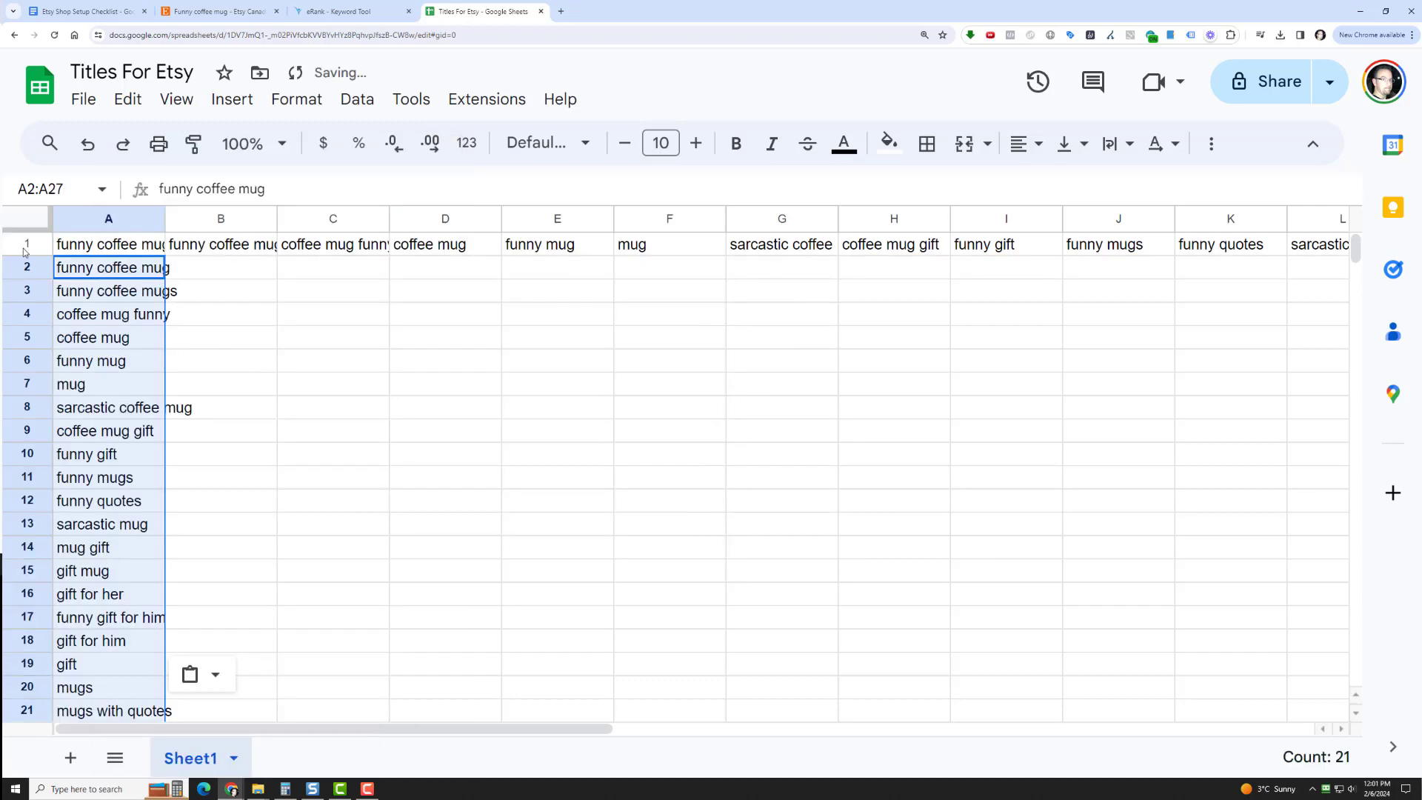
# Delete the original horizontal keyword row 1 and widen column A to fit the longest keyword
pyautogui.click(24, 251)
pyautogui.rightClick(25, 251)
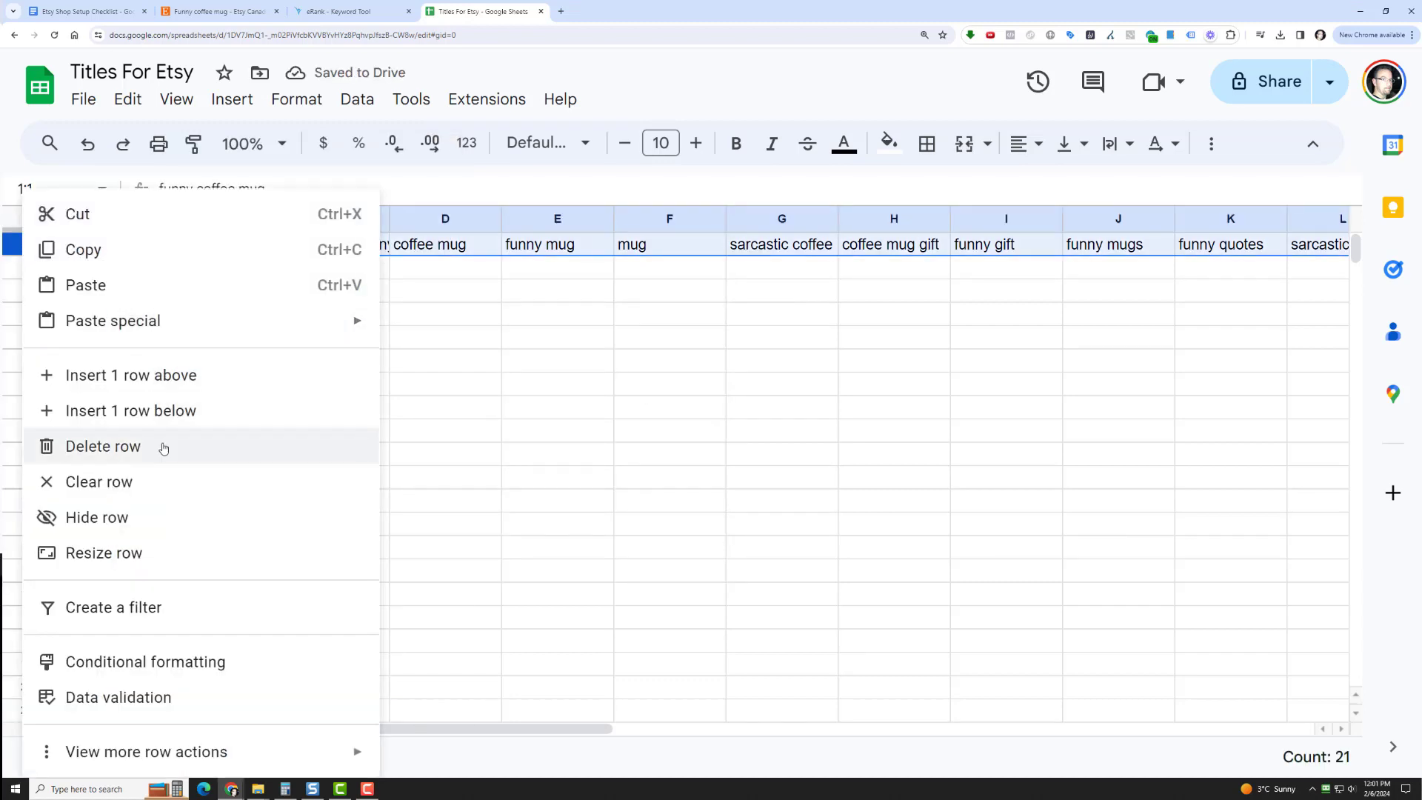
pyautogui.click(164, 448)
pyautogui.click(223, 291)
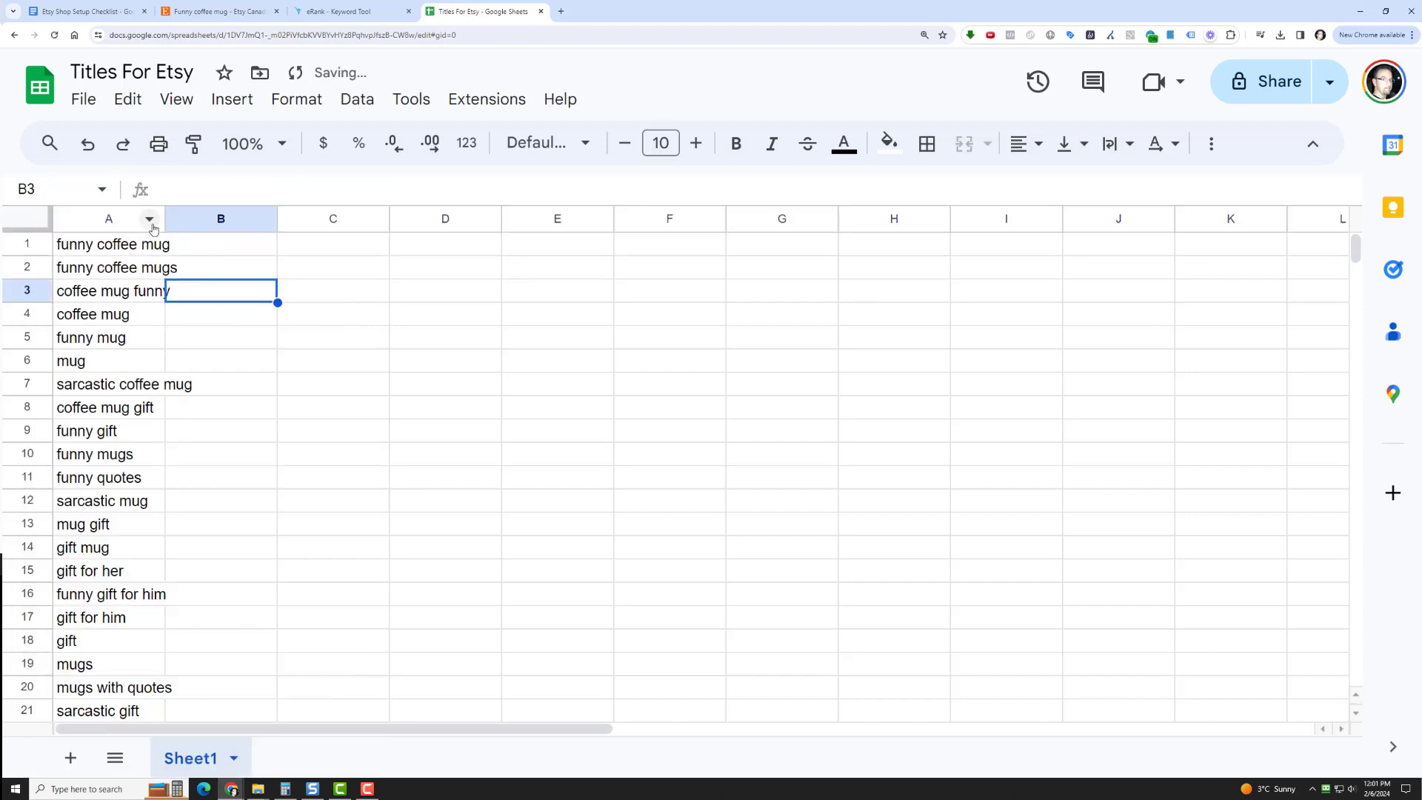
pyautogui.moveTo(164, 219); pyautogui.dragTo(201, 218)
pyautogui.scroll(-2, 261, 445)
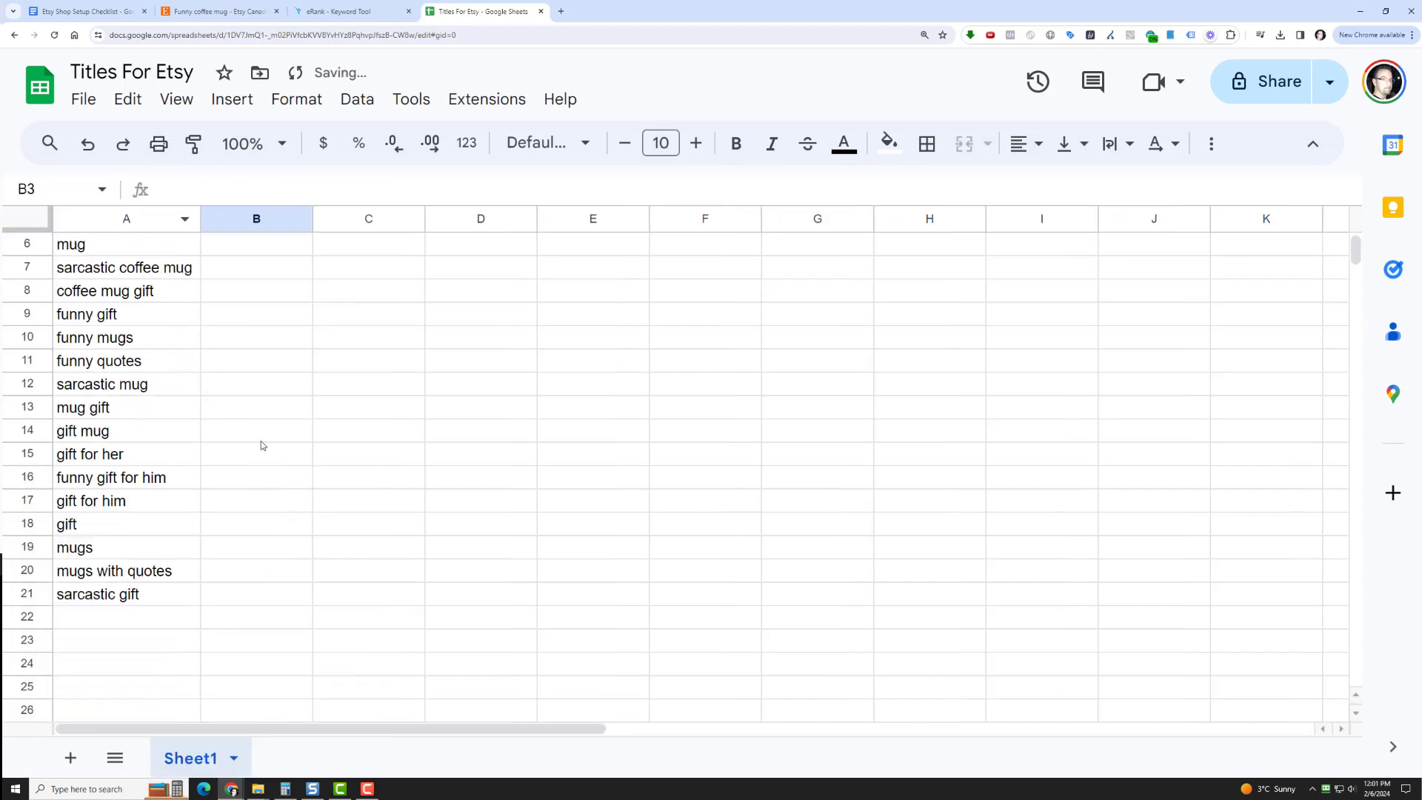
pyautogui.scroll(2, 126, 563)
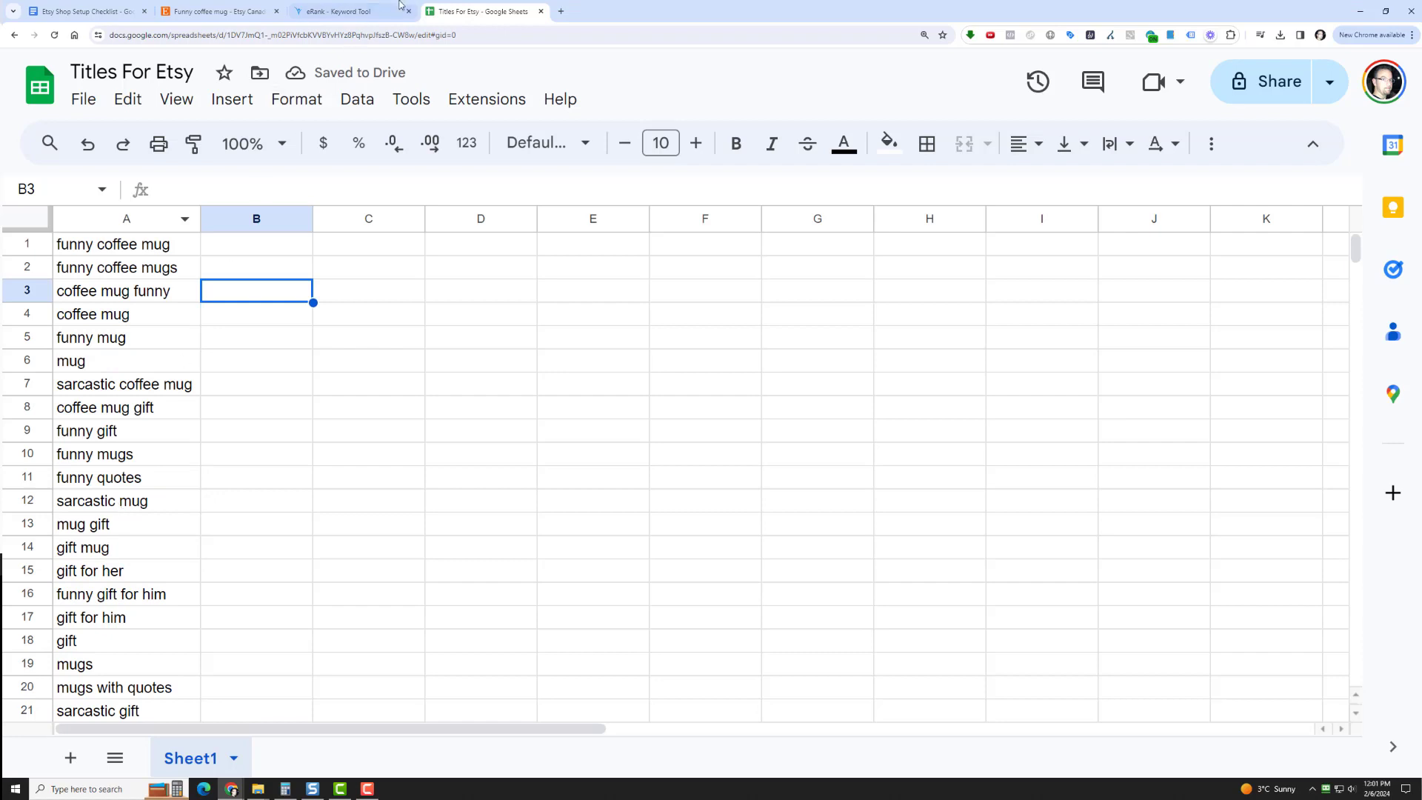
pyautogui.click(351, 10)
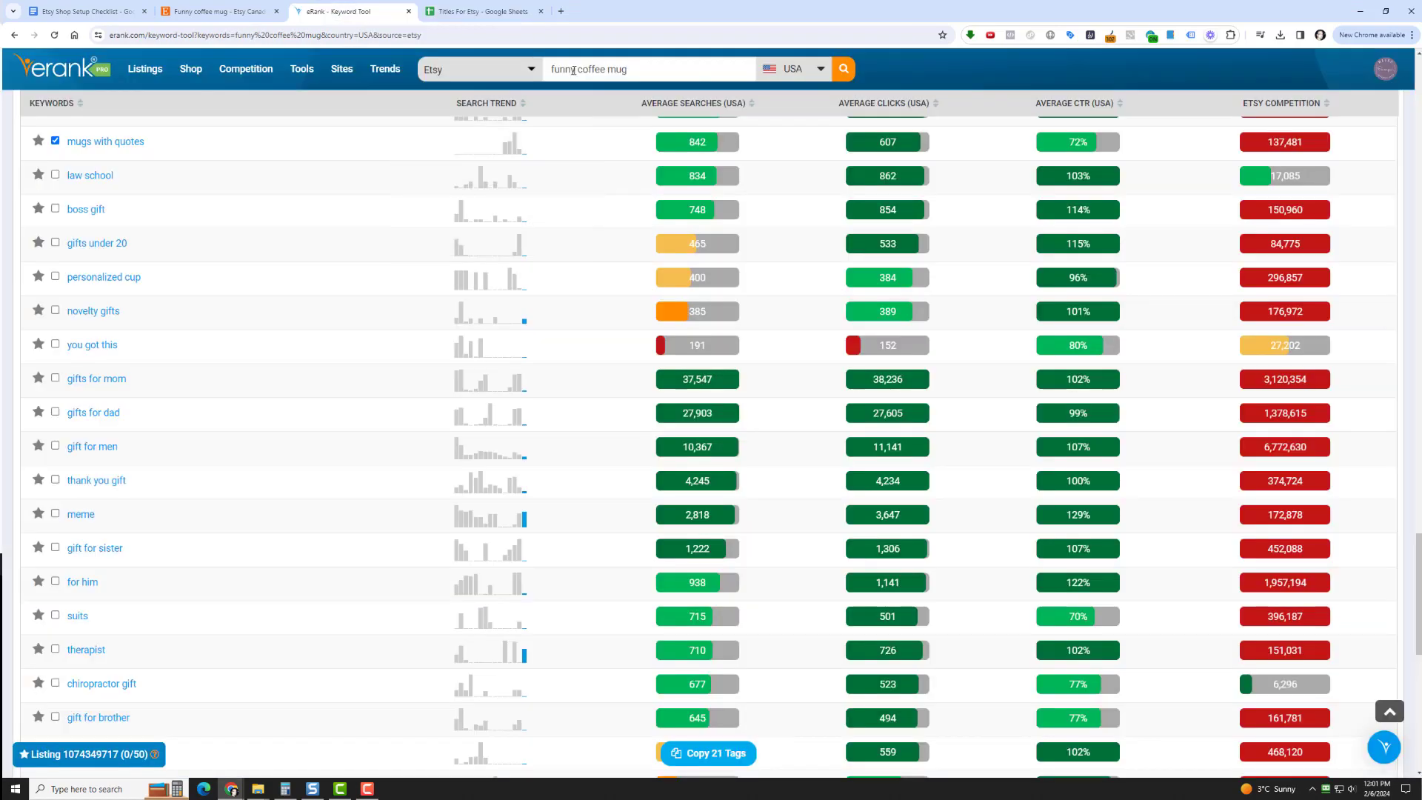
pyautogui.click(458, 12)
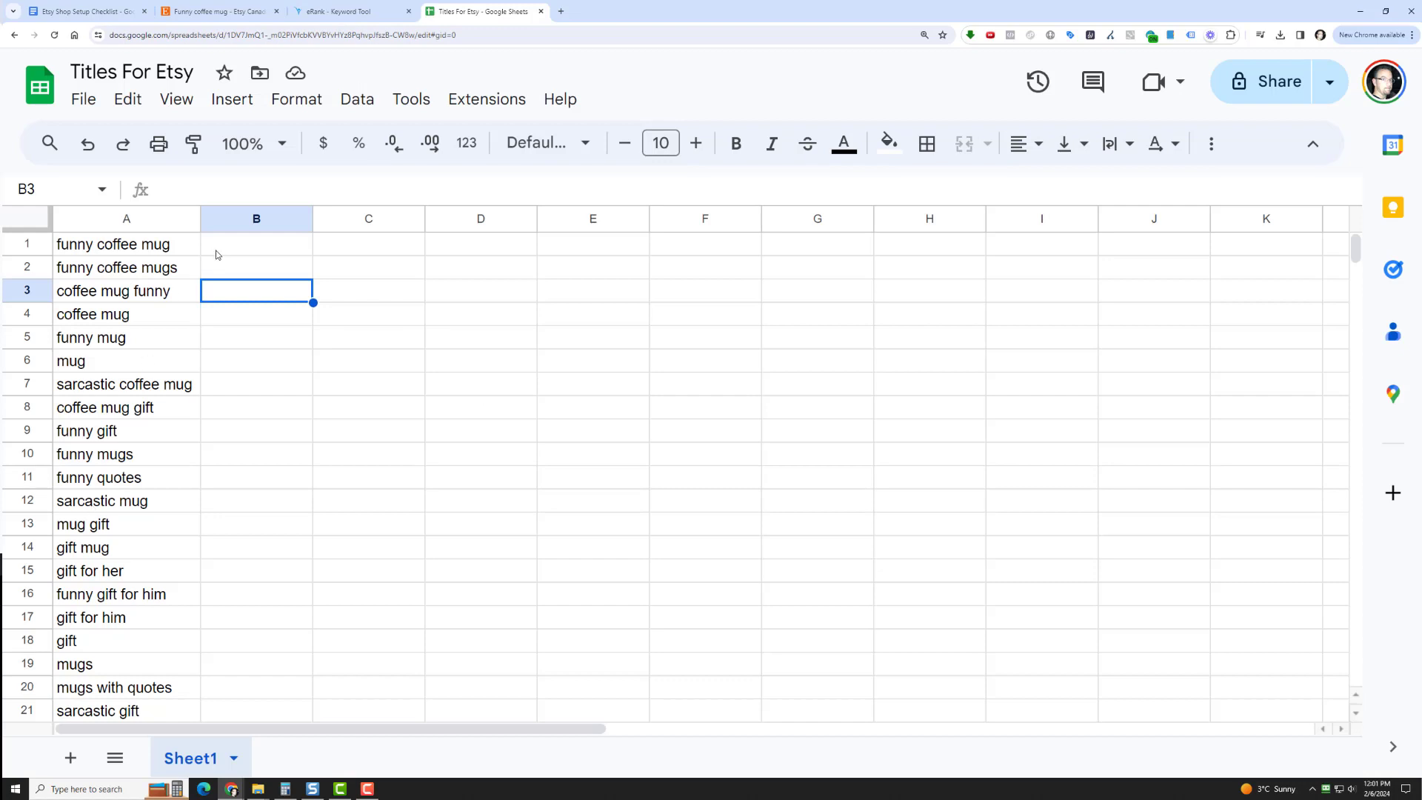
pyautogui.click(217, 252)
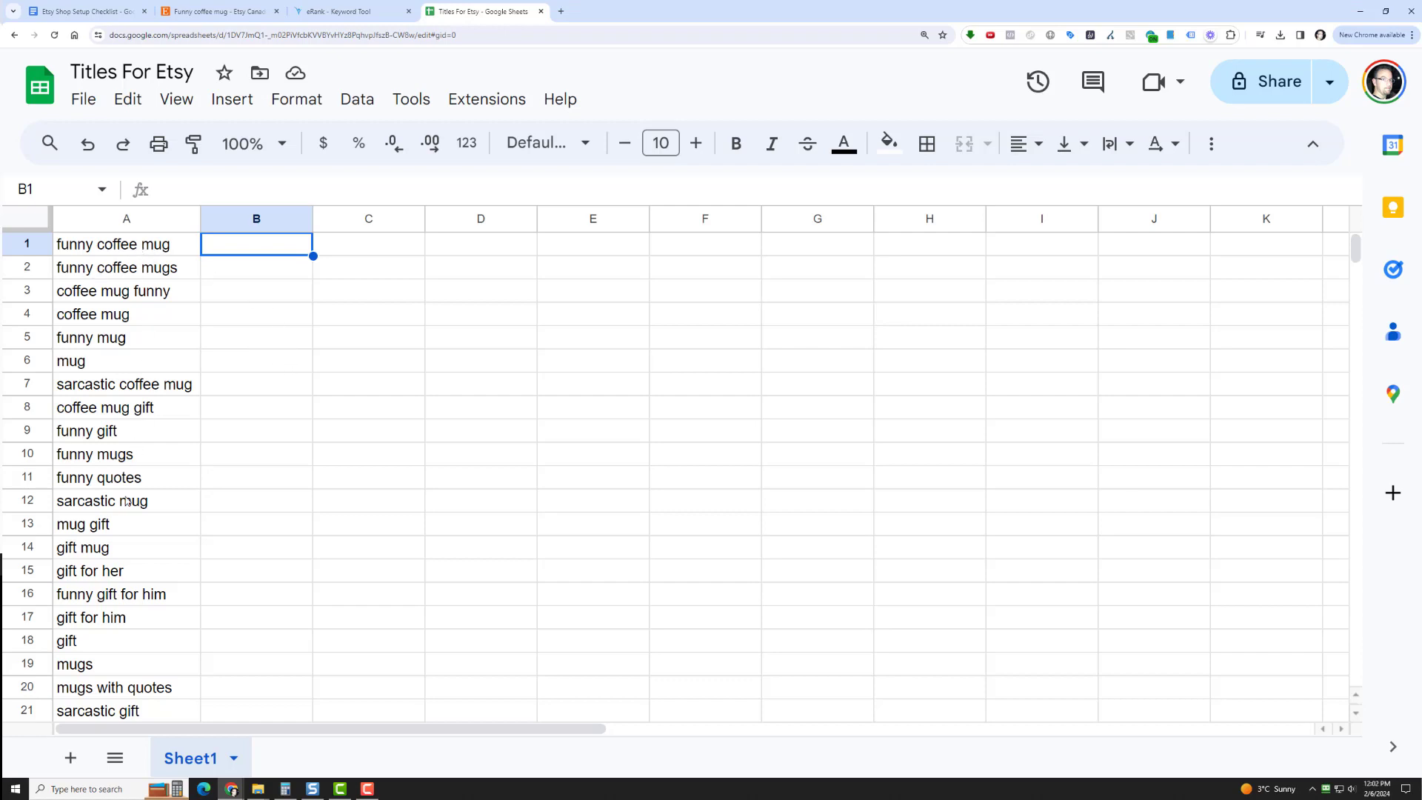
pyautogui.moveTo(118, 523); pyautogui.dragTo(129, 244)
pyautogui.scroll(-1, 124, 419)
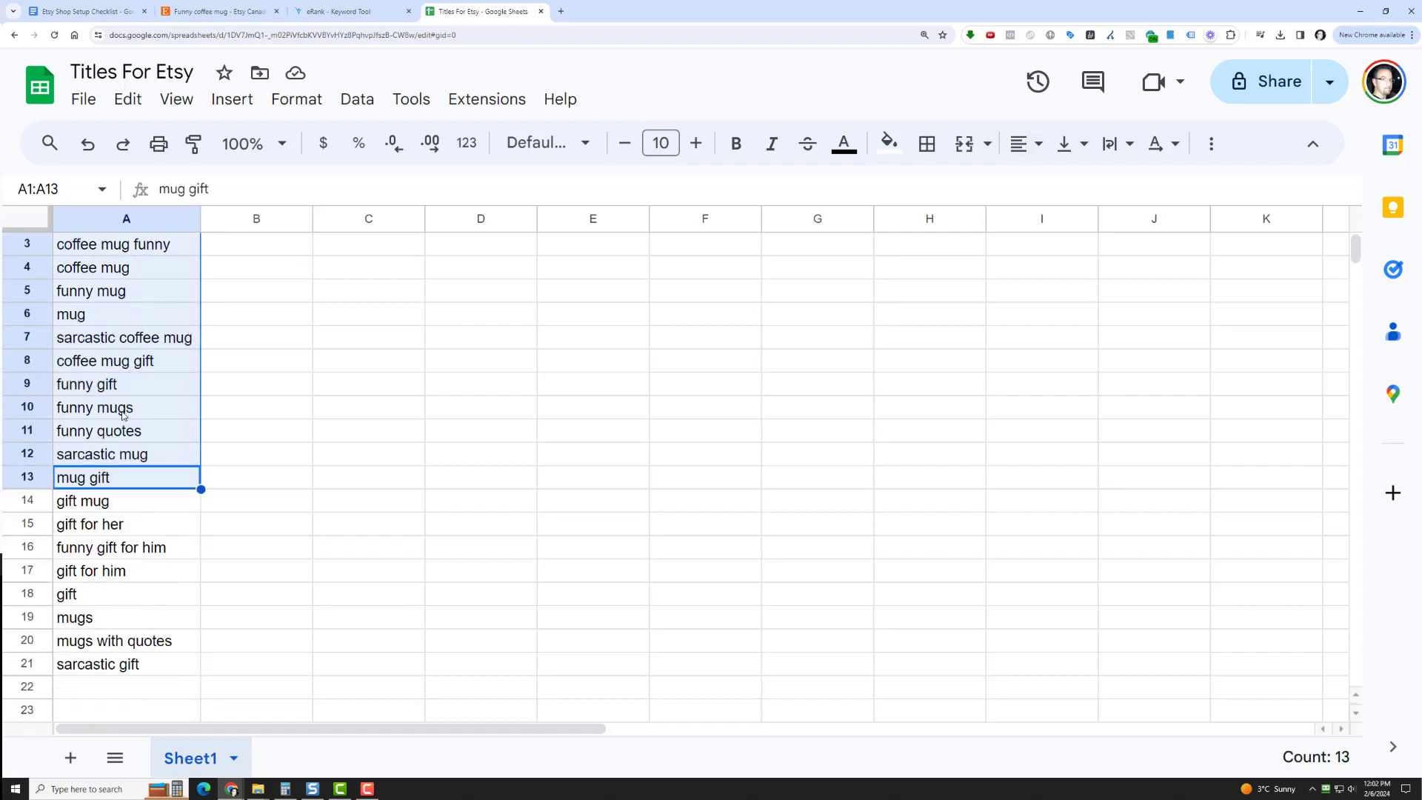
pyautogui.scroll(1, 124, 330)
pyautogui.click(125, 322)
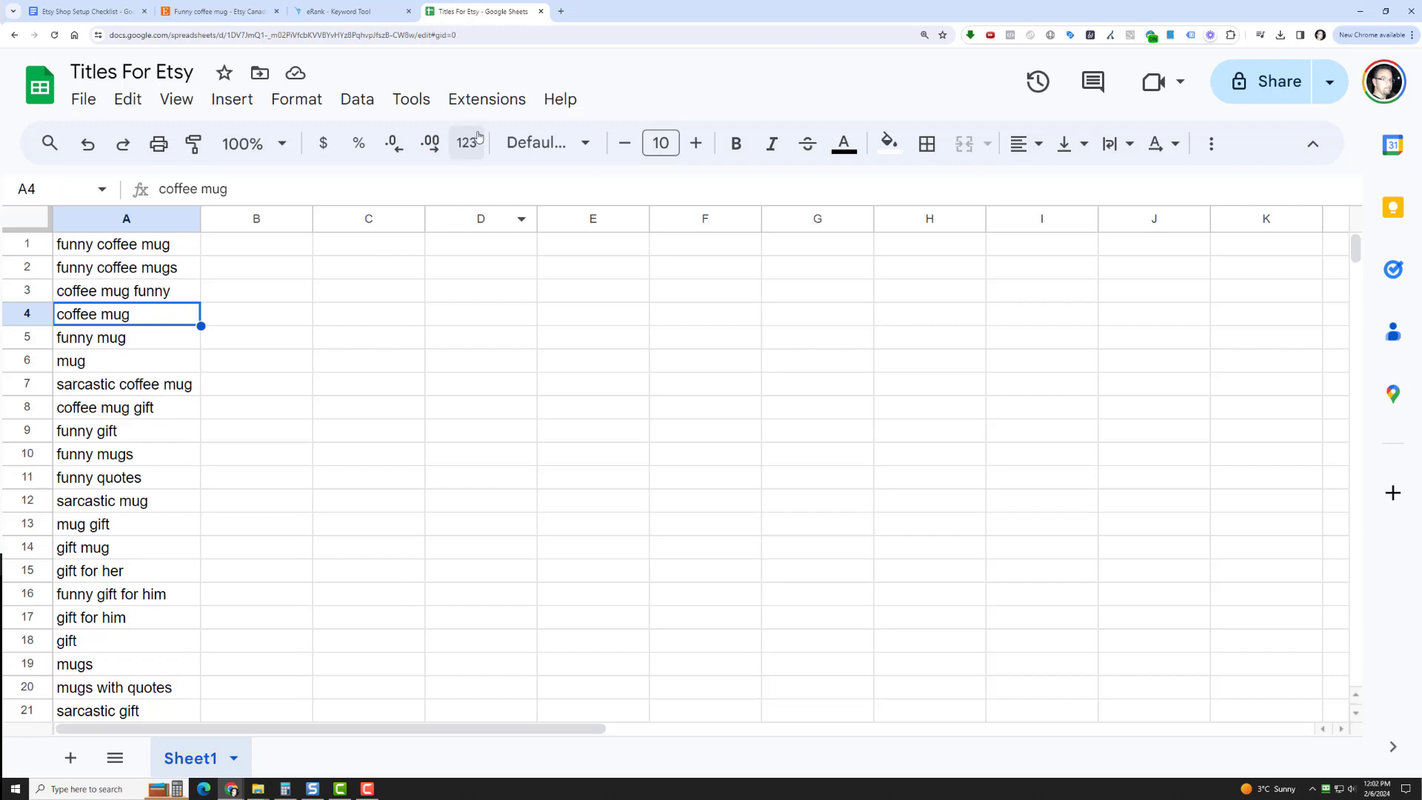
# Randomize the order of the keywords in the whole of column A
pyautogui.click(412, 99)
pyautogui.moveTo(338, 99)
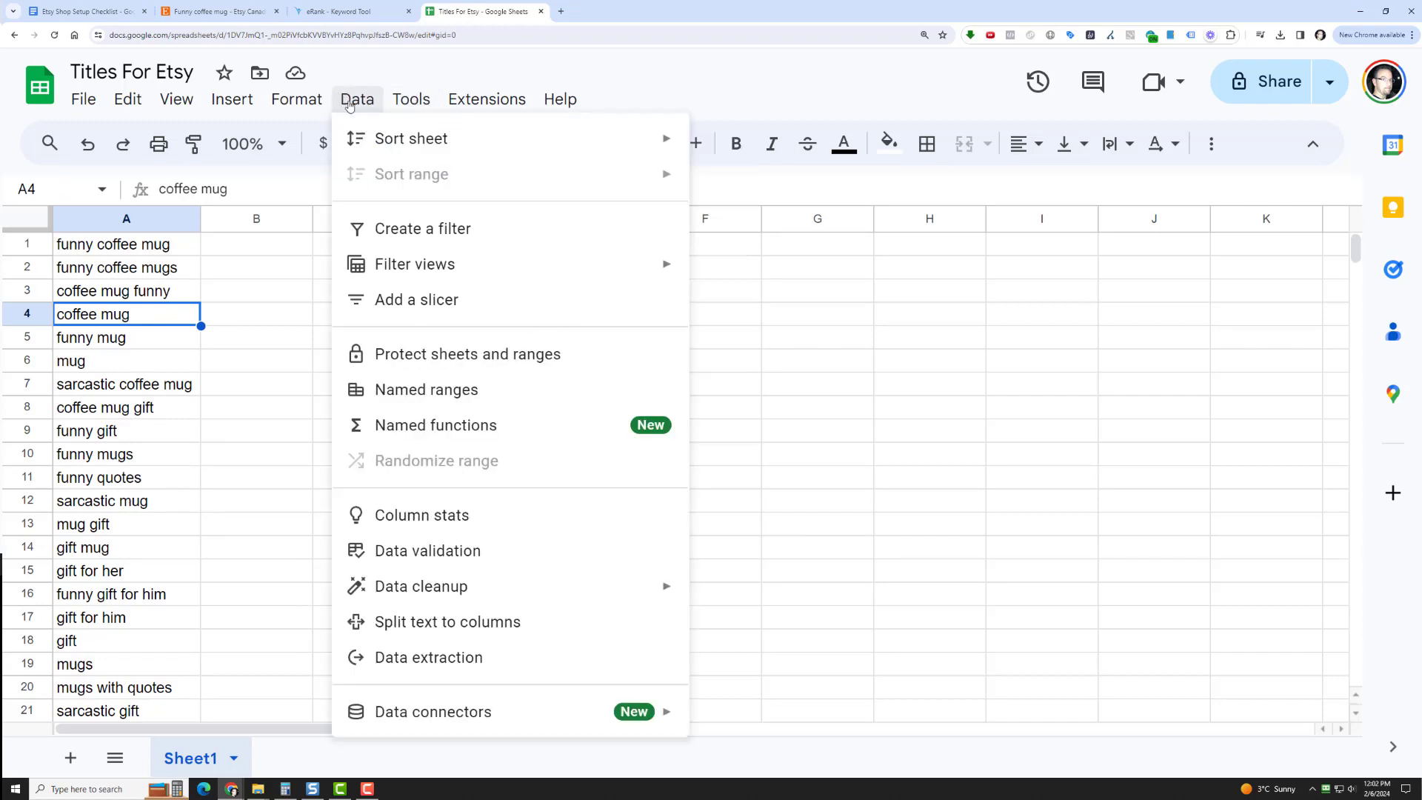
pyautogui.click(102, 225)
pyautogui.click(357, 98)
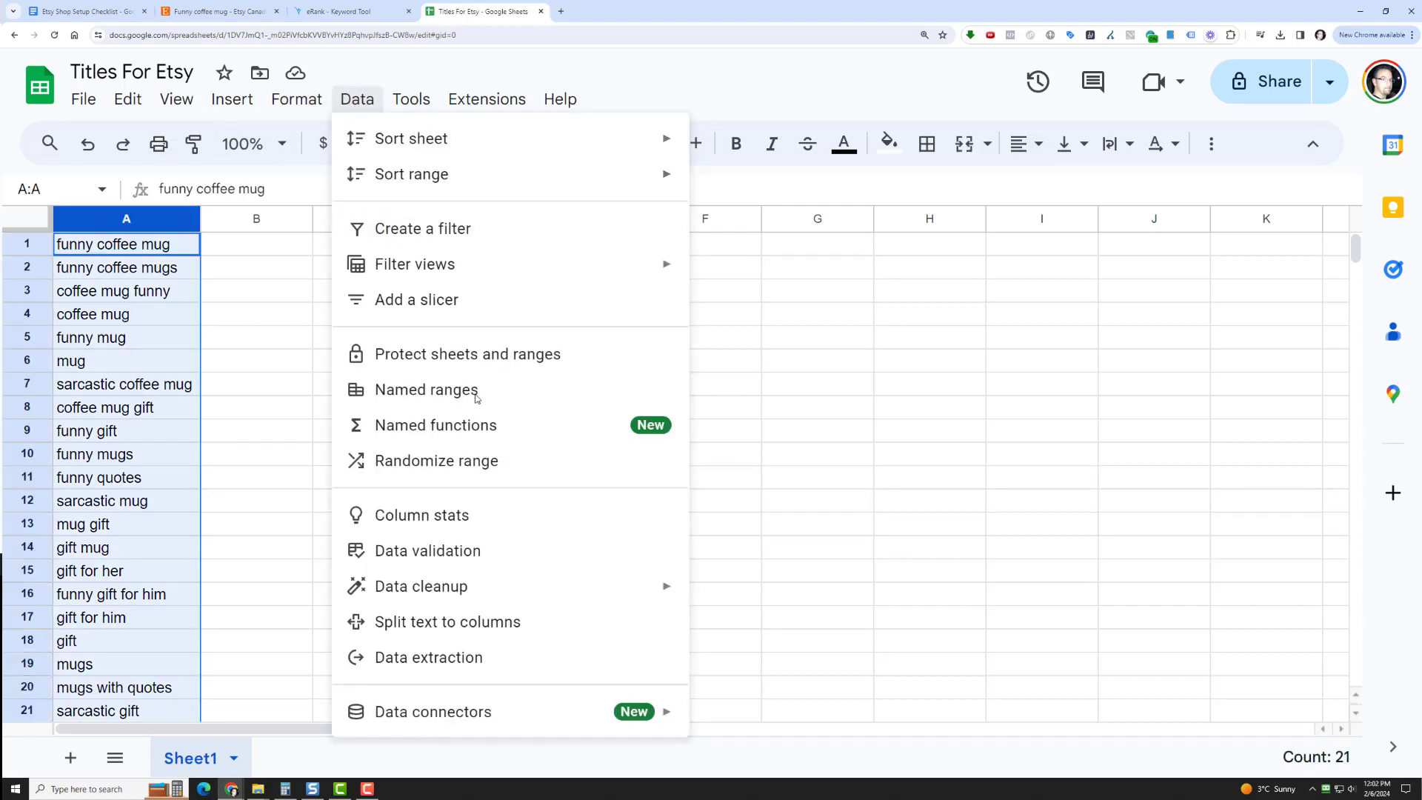
pyautogui.click(474, 461)
pyautogui.scroll(-1, 174, 433)
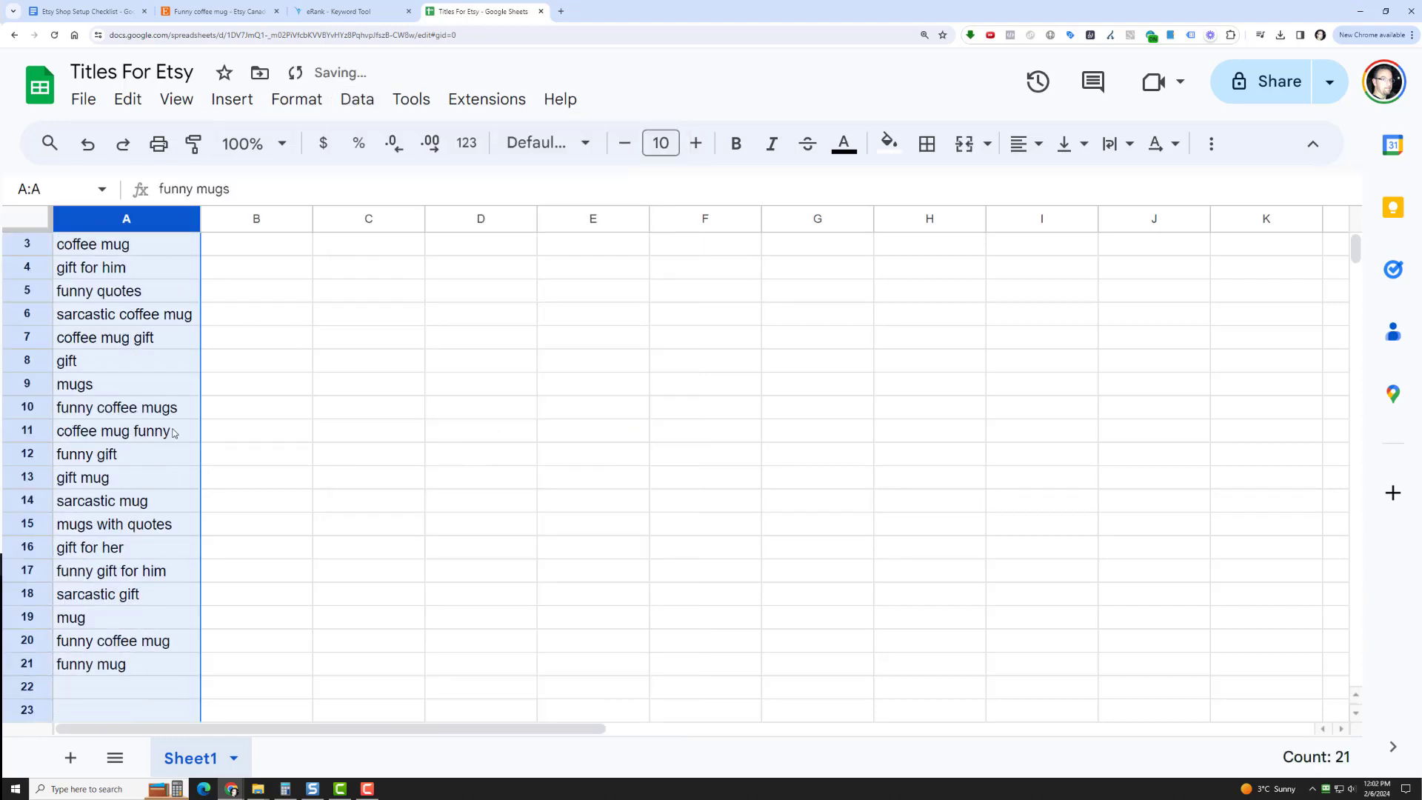
pyautogui.scroll(1, 169, 262)
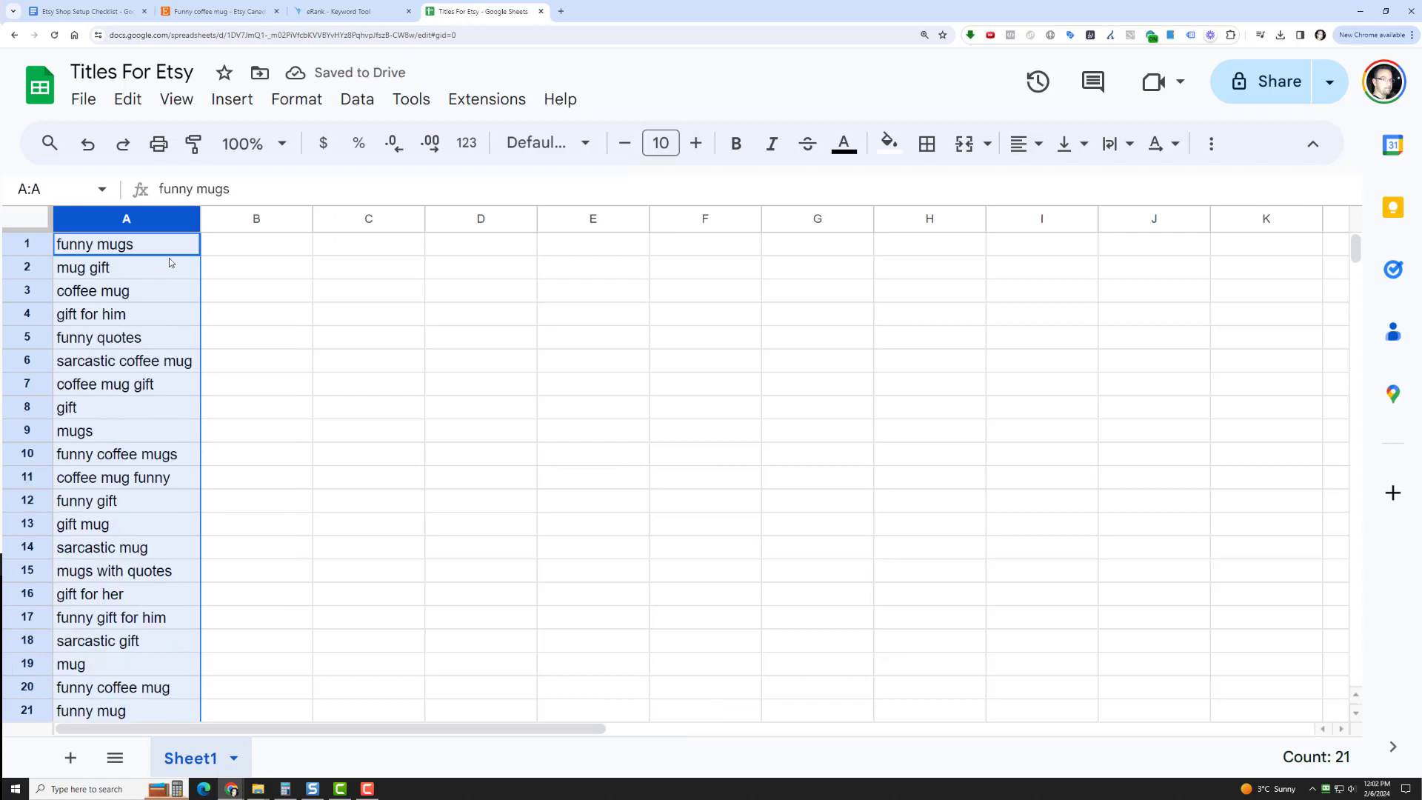
pyautogui.click(238, 247)
pyautogui.click(332, 248)
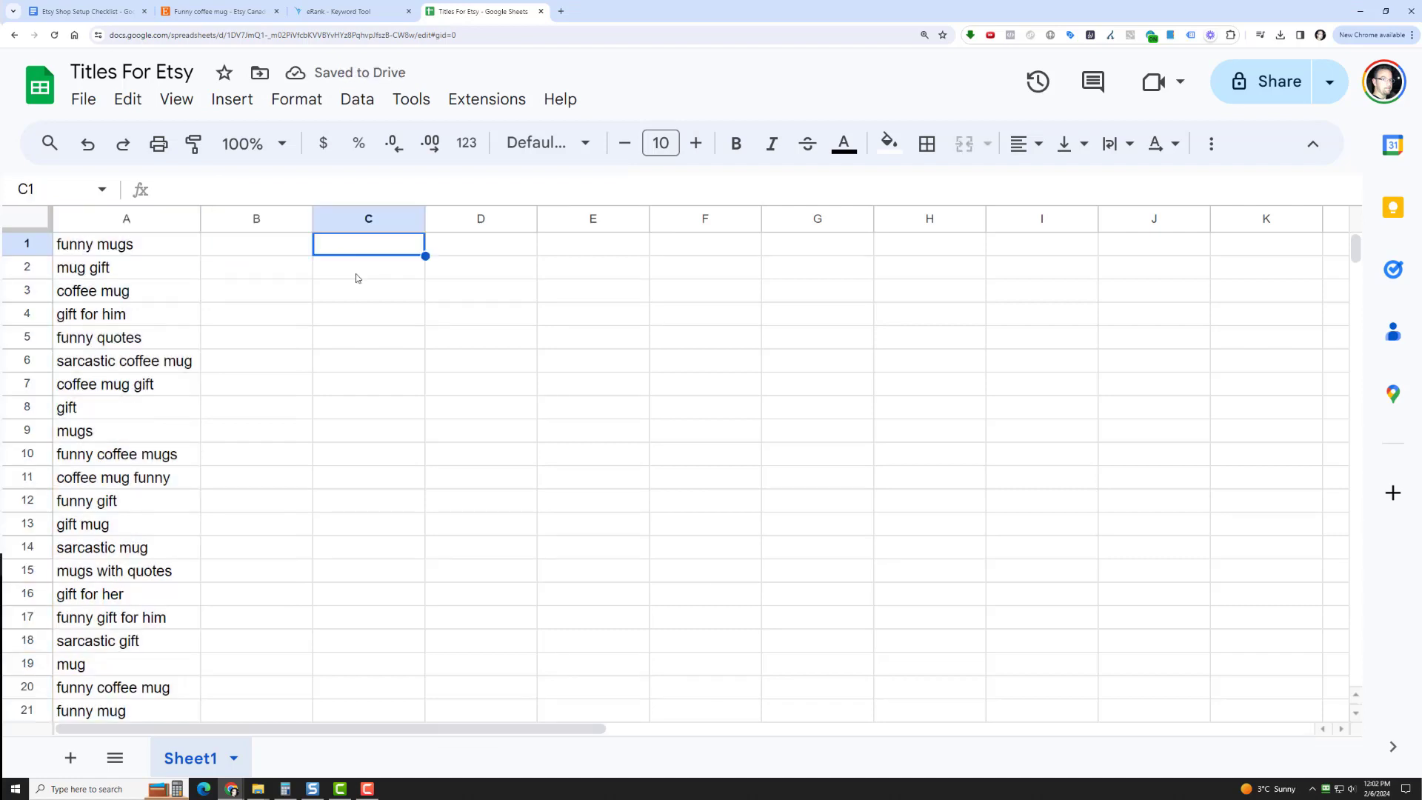
pyautogui.click(270, 250)
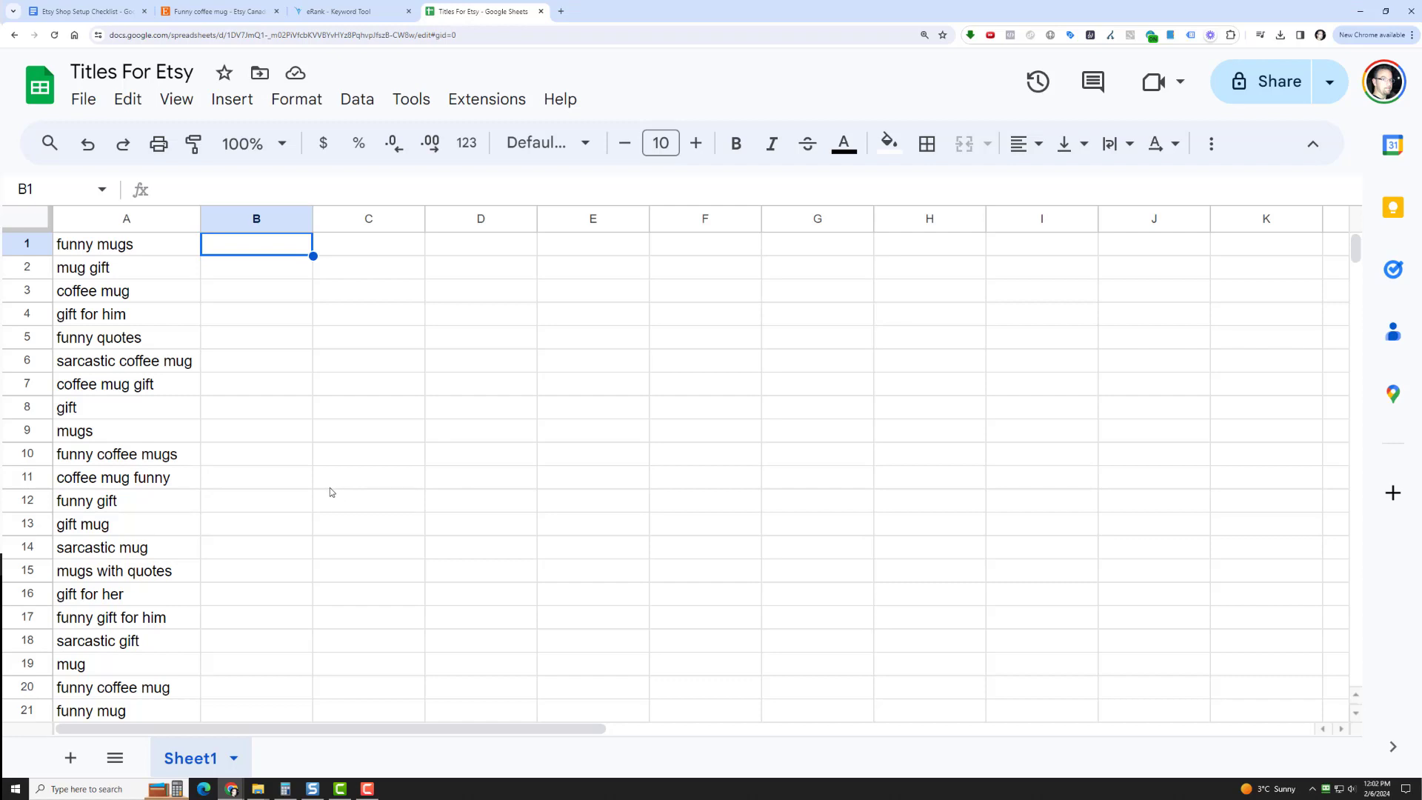
# Rename Sheet1 as "Funny Coffee Mug"
pyautogui.doubleClick(194, 764)
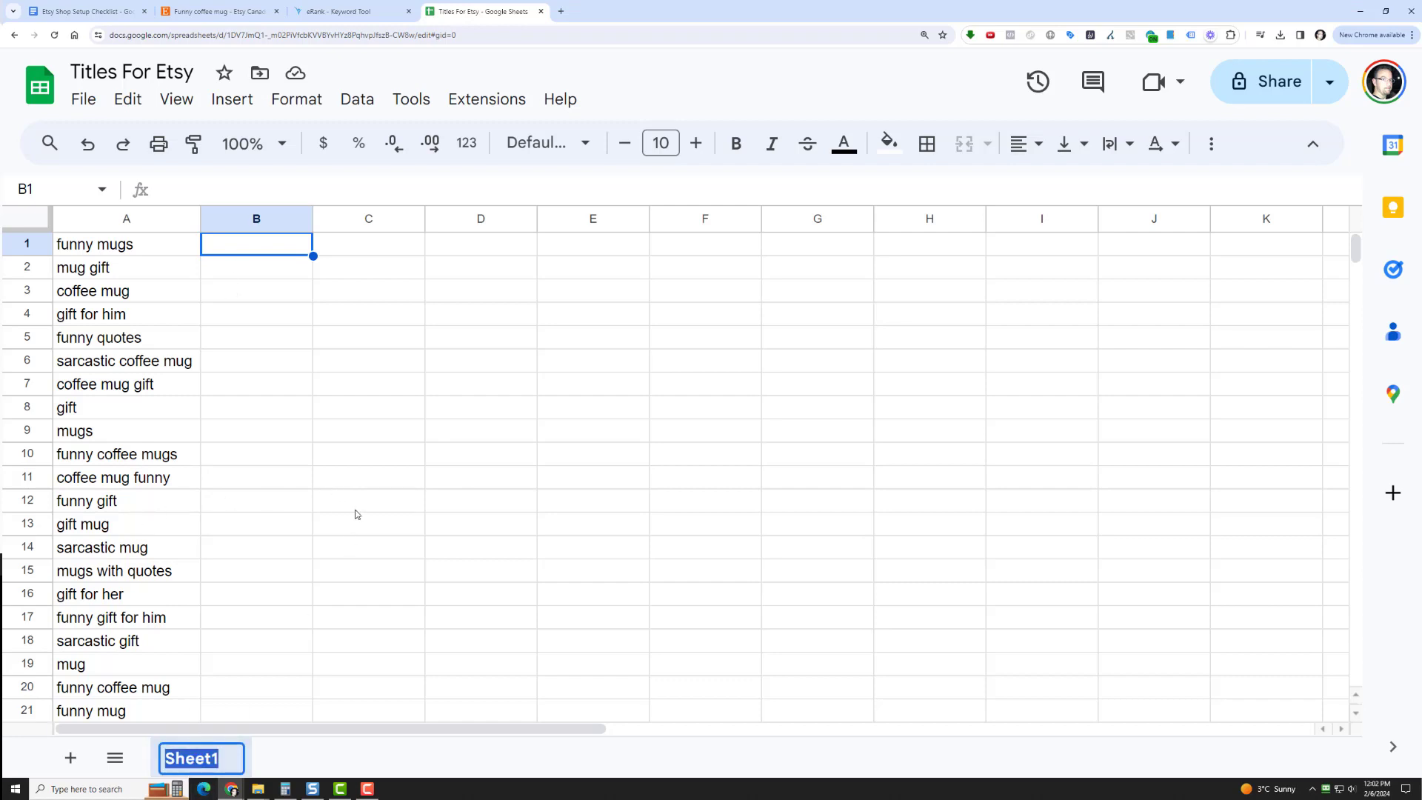
pyautogui.write('Funny ')
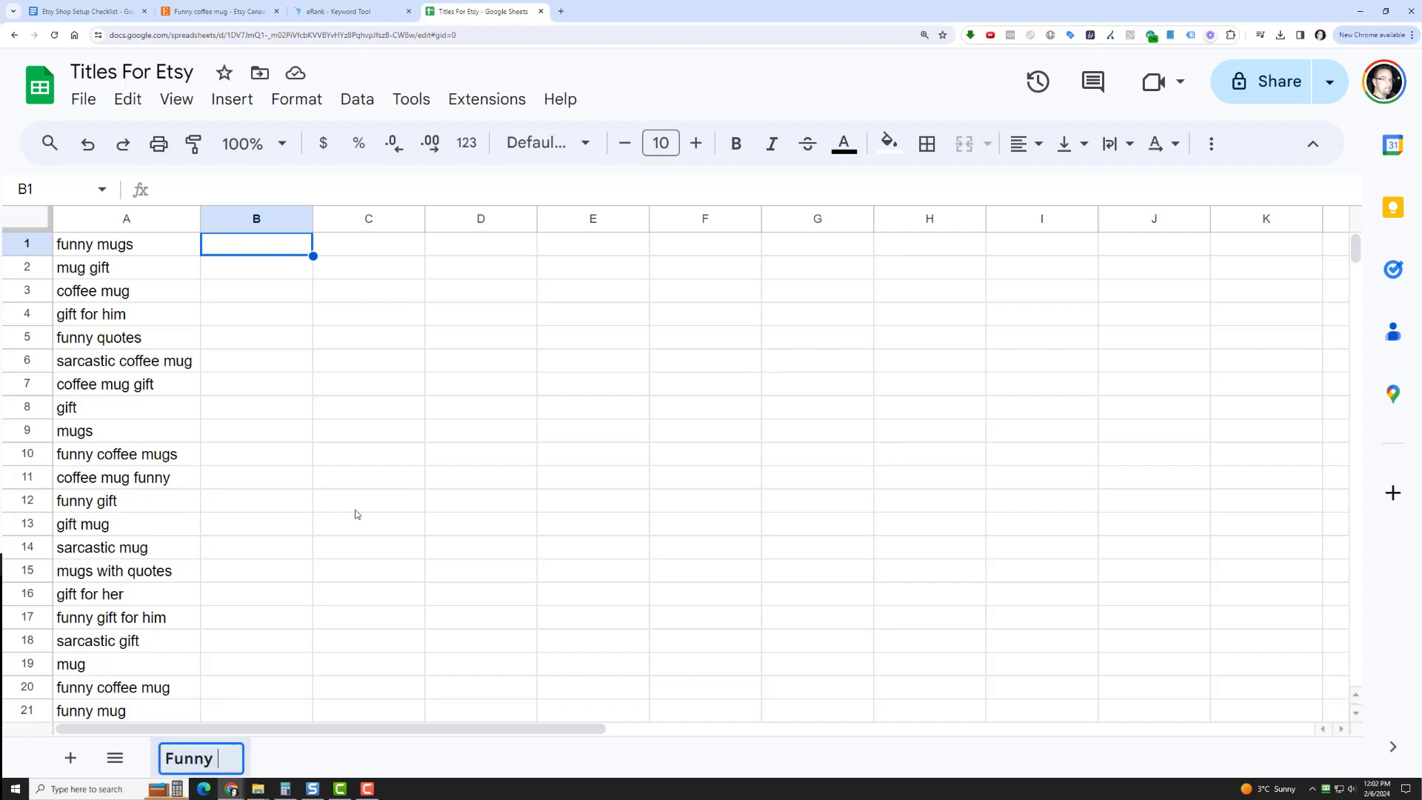
pyautogui.write('Coffee')
pyautogui.press('BackSpace')
pyautogui.press('BackSpace')
pyautogui.write('fe')
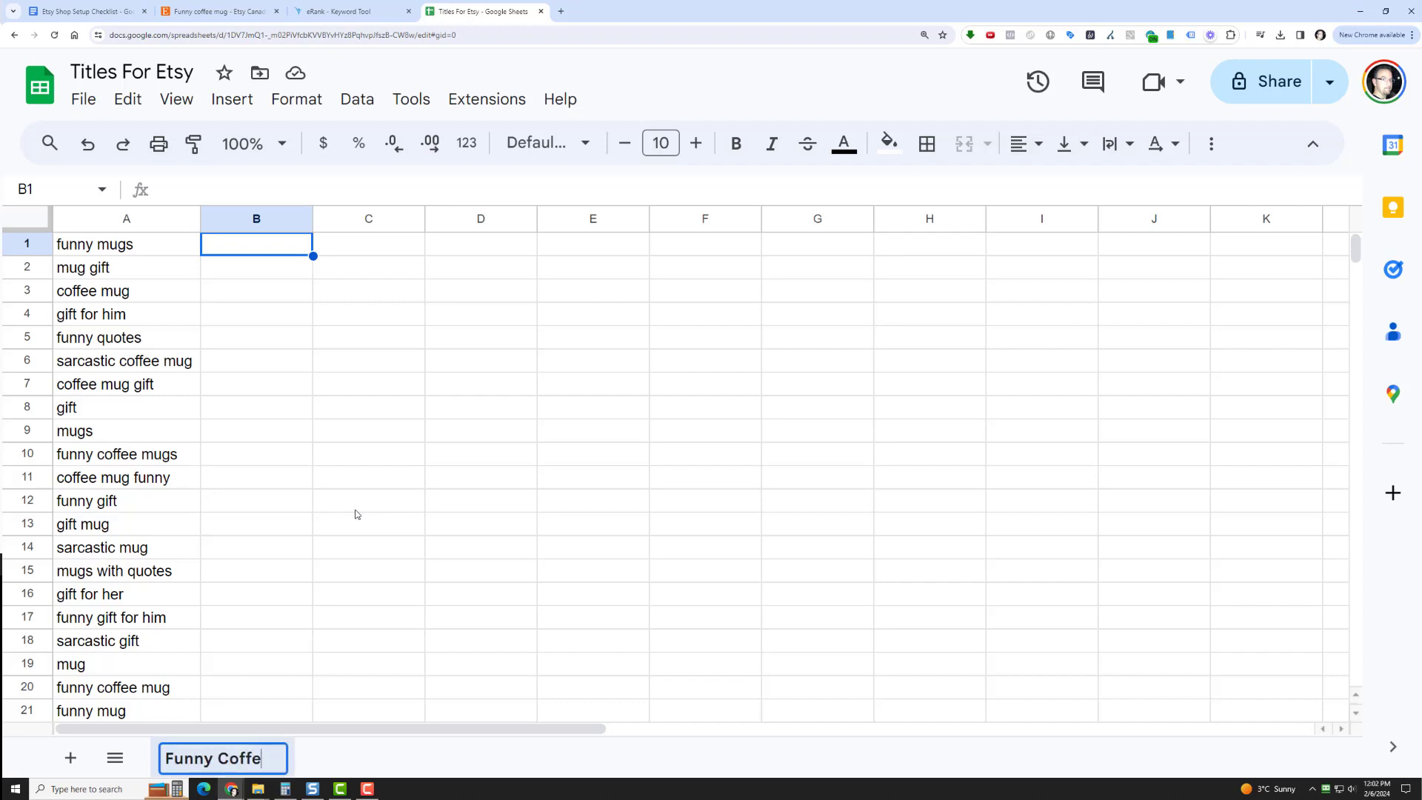
pyautogui.write('e Mug')
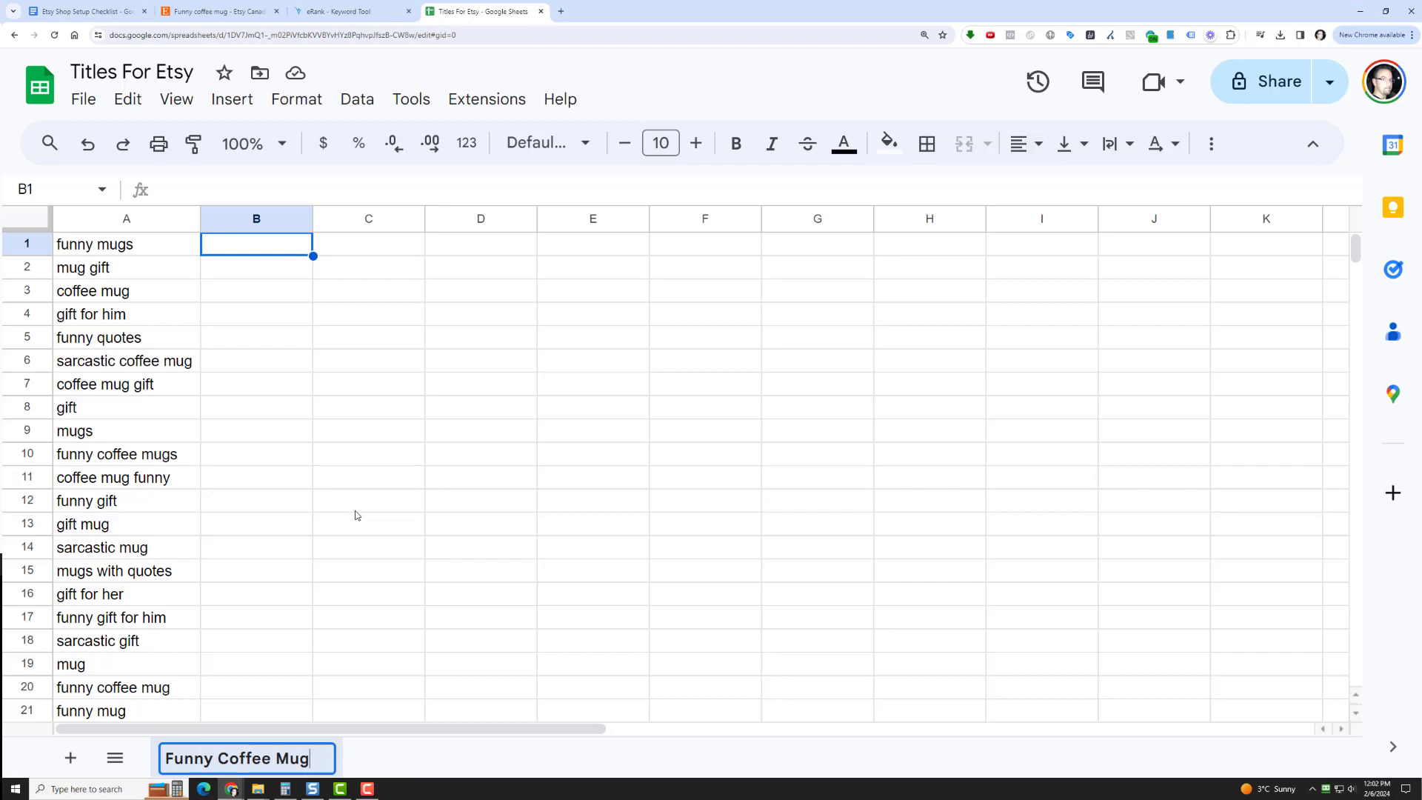
pyautogui.click(356, 510)
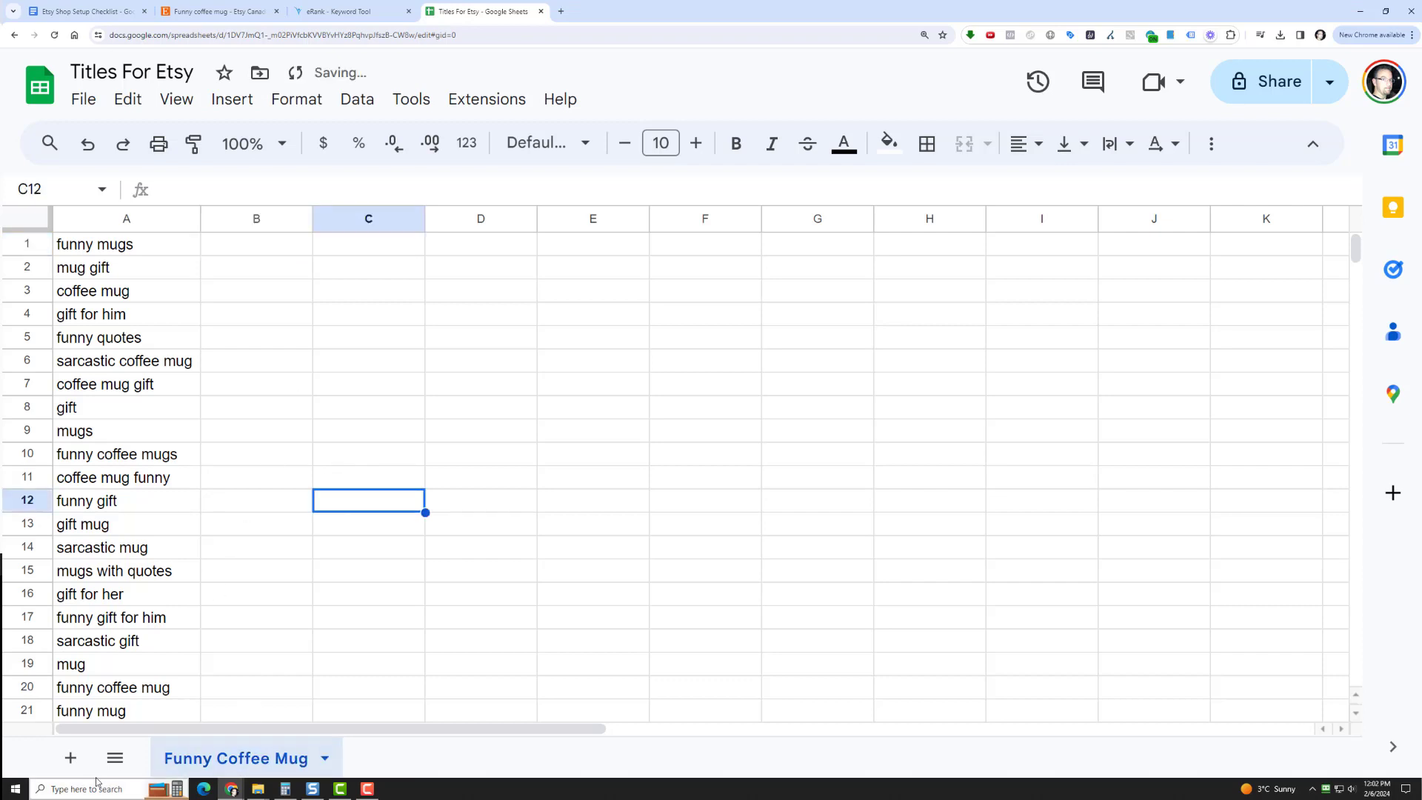
# Duplicate the Funny Coffee Mug sheet and delete the copy
pyautogui.rightClick(278, 761)
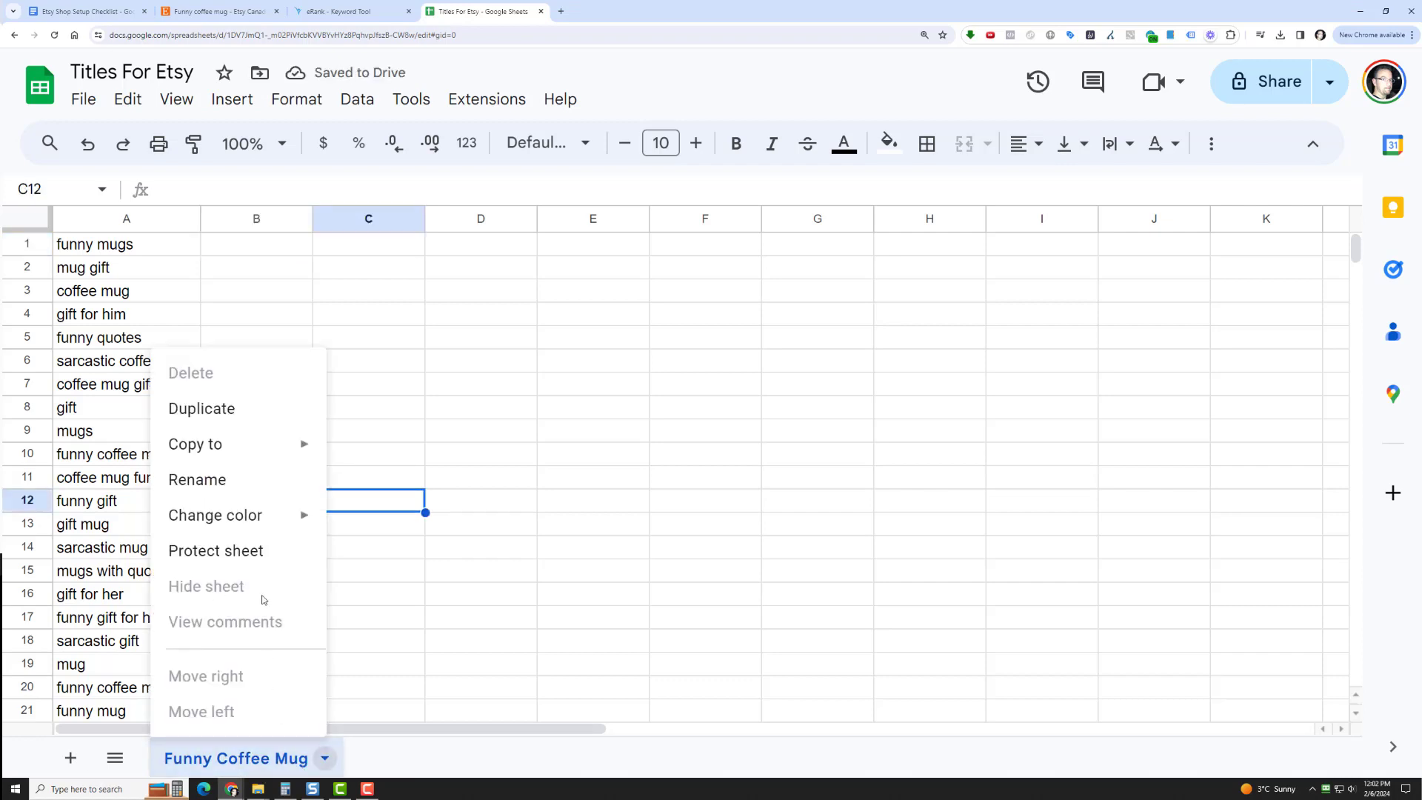
pyautogui.click(252, 412)
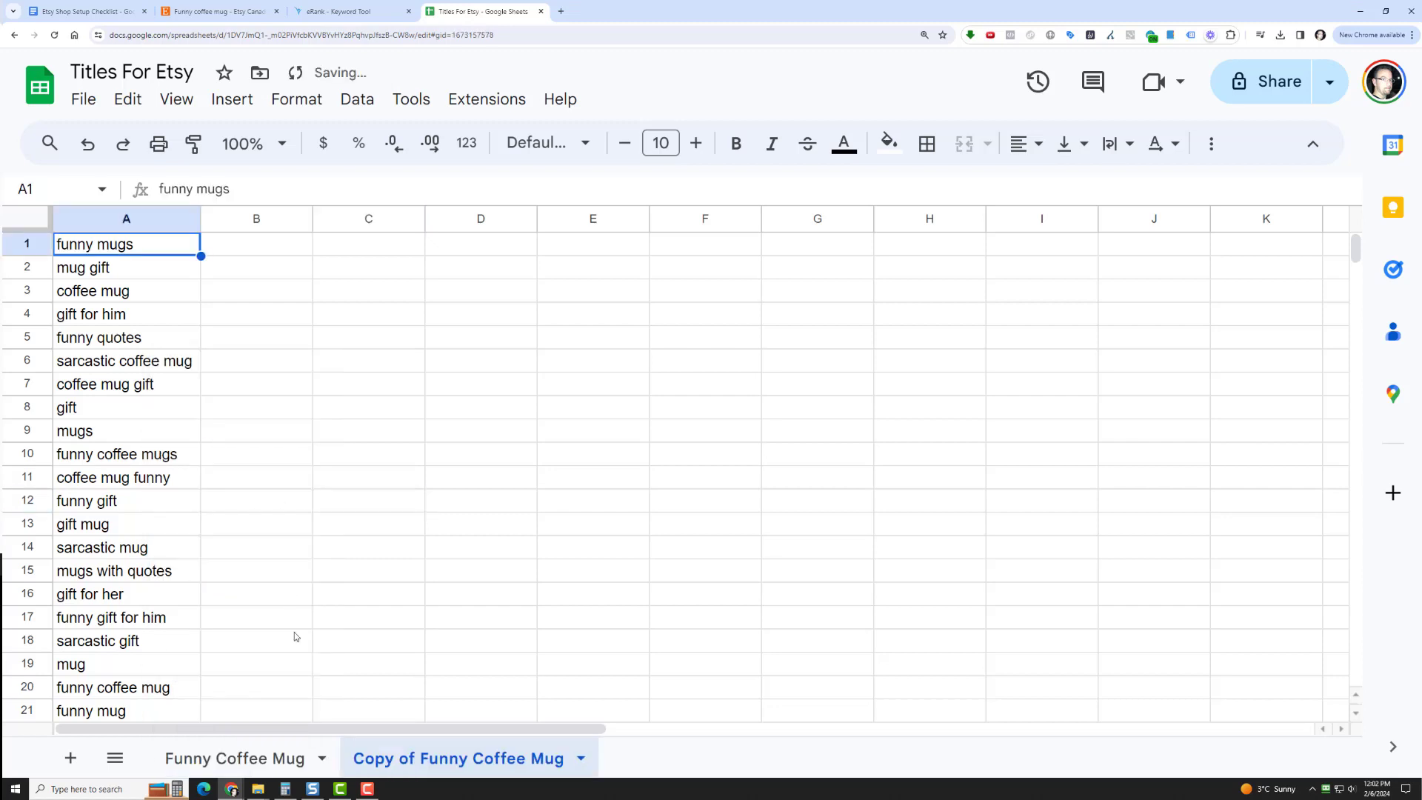
pyautogui.doubleClick(395, 757)
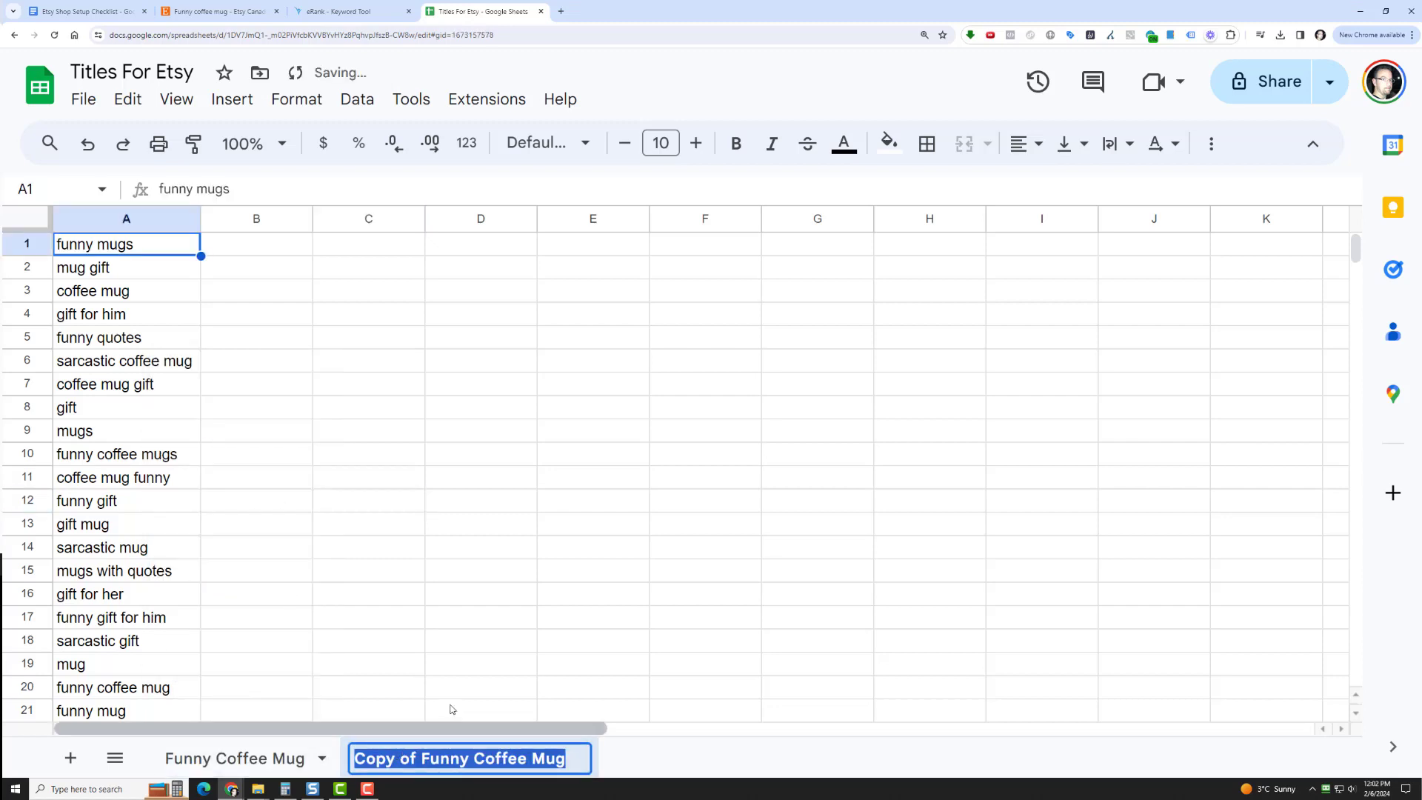
pyautogui.click(516, 670)
pyautogui.rightClick(493, 760)
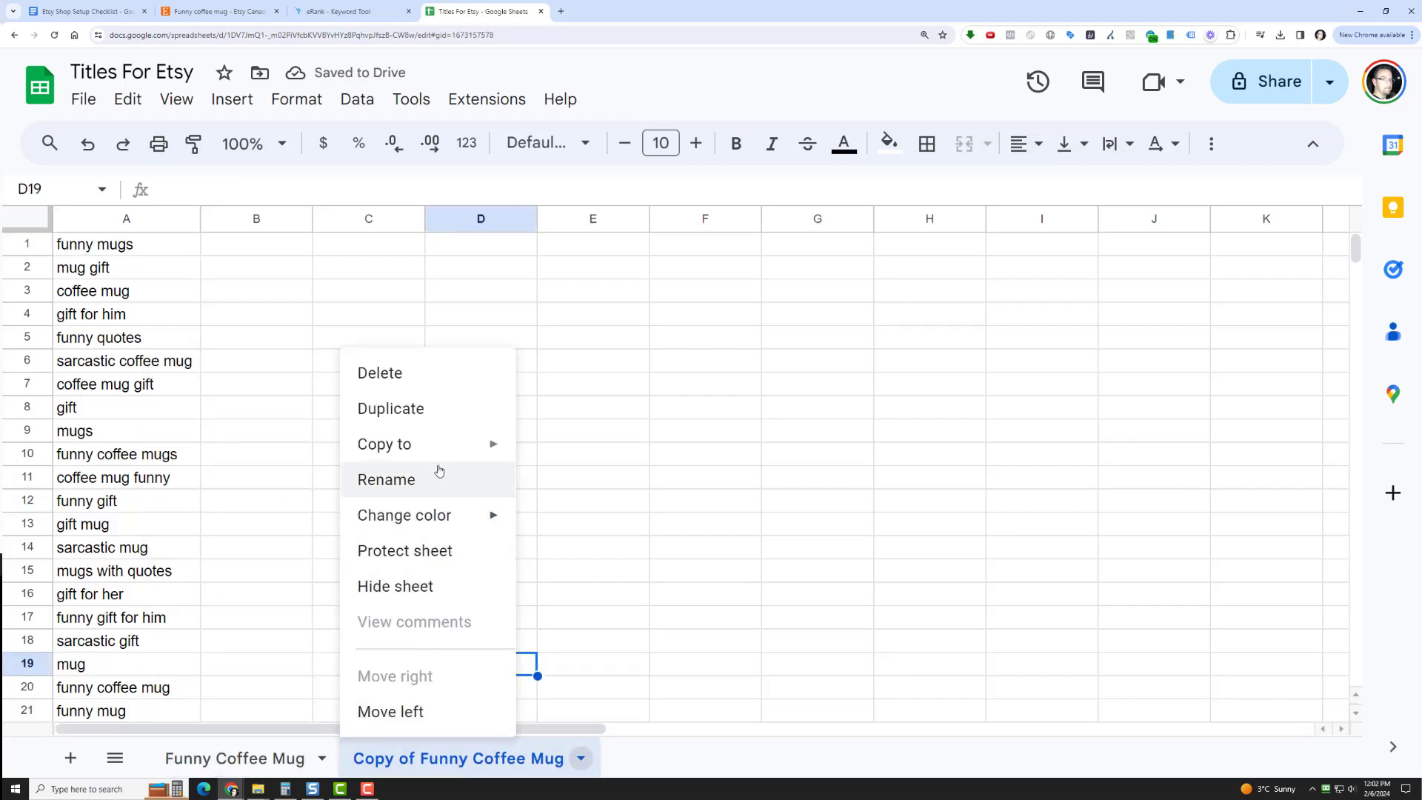
pyautogui.click(430, 386)
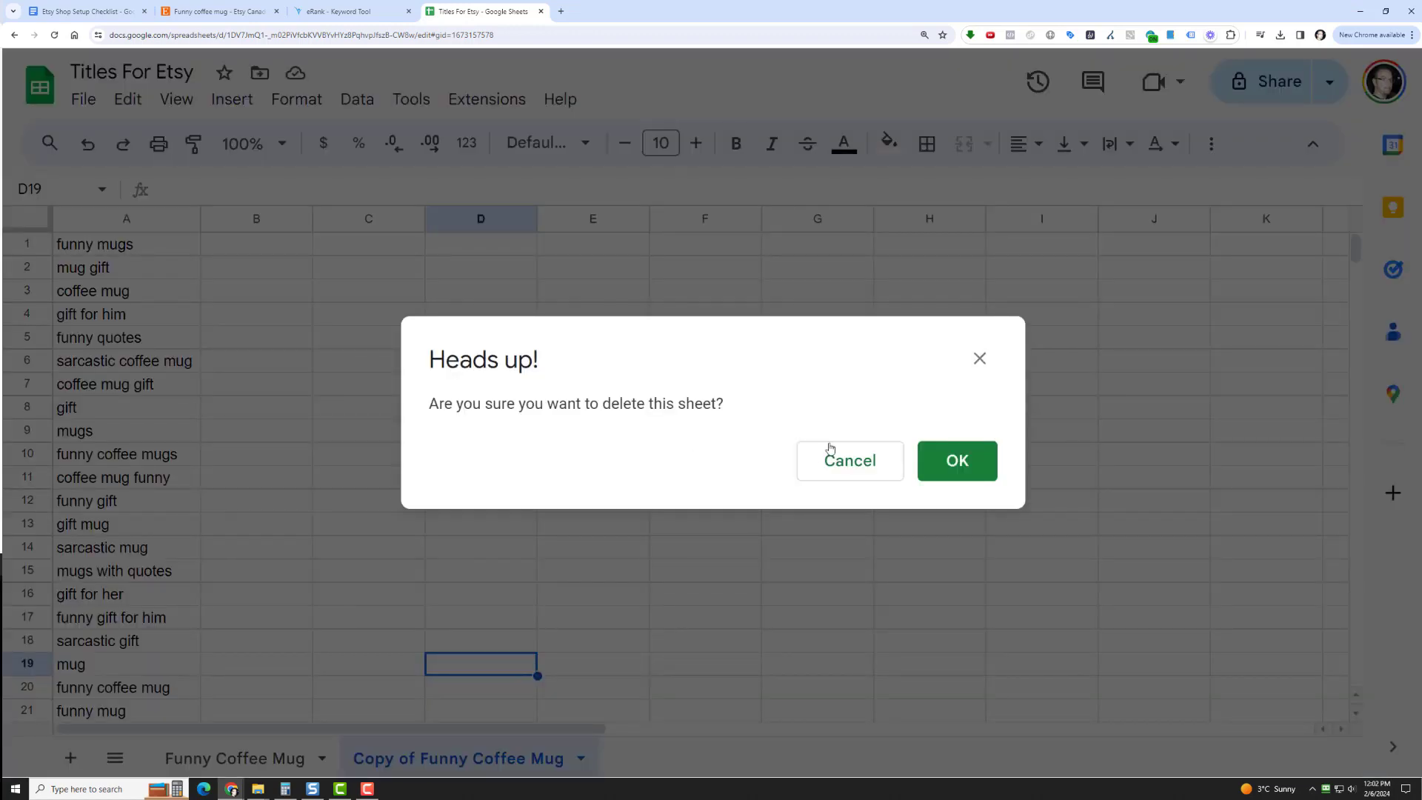
pyautogui.click(944, 471)
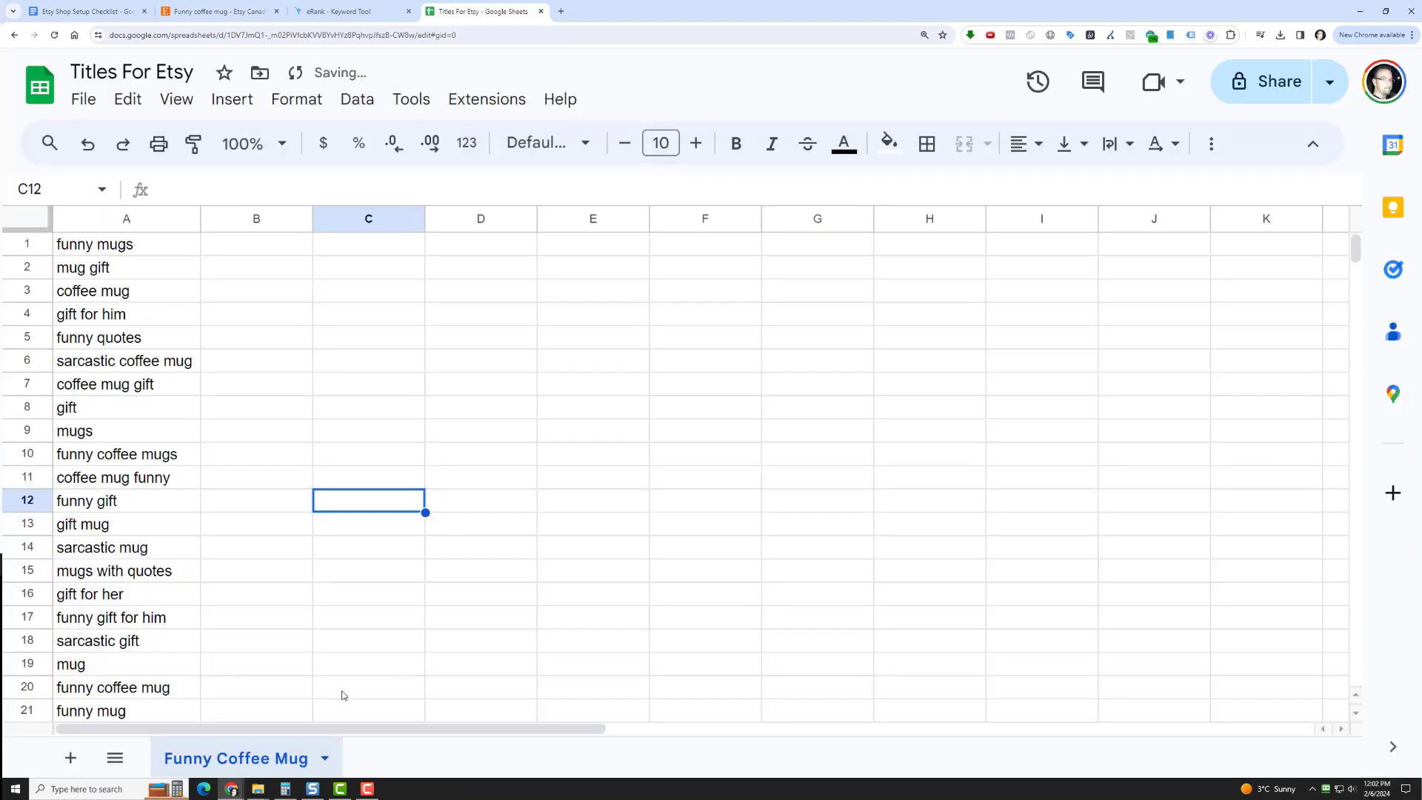
# Enter the formula =PROPER(JOIN(", ",A1:A13)) in cell B1 to combine the first 13 keywords into a capitalized title
pyautogui.click(256, 249)
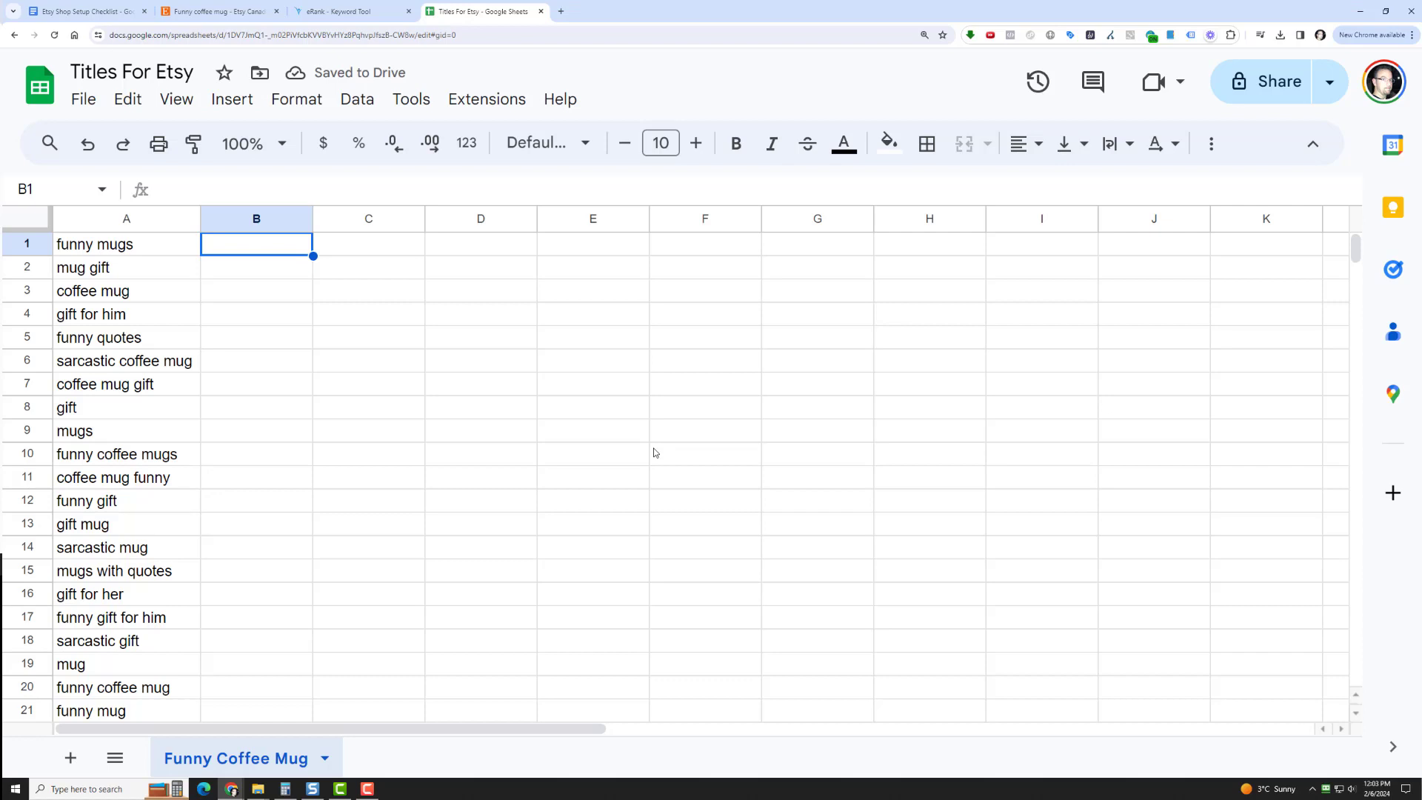
pyautogui.write('=')
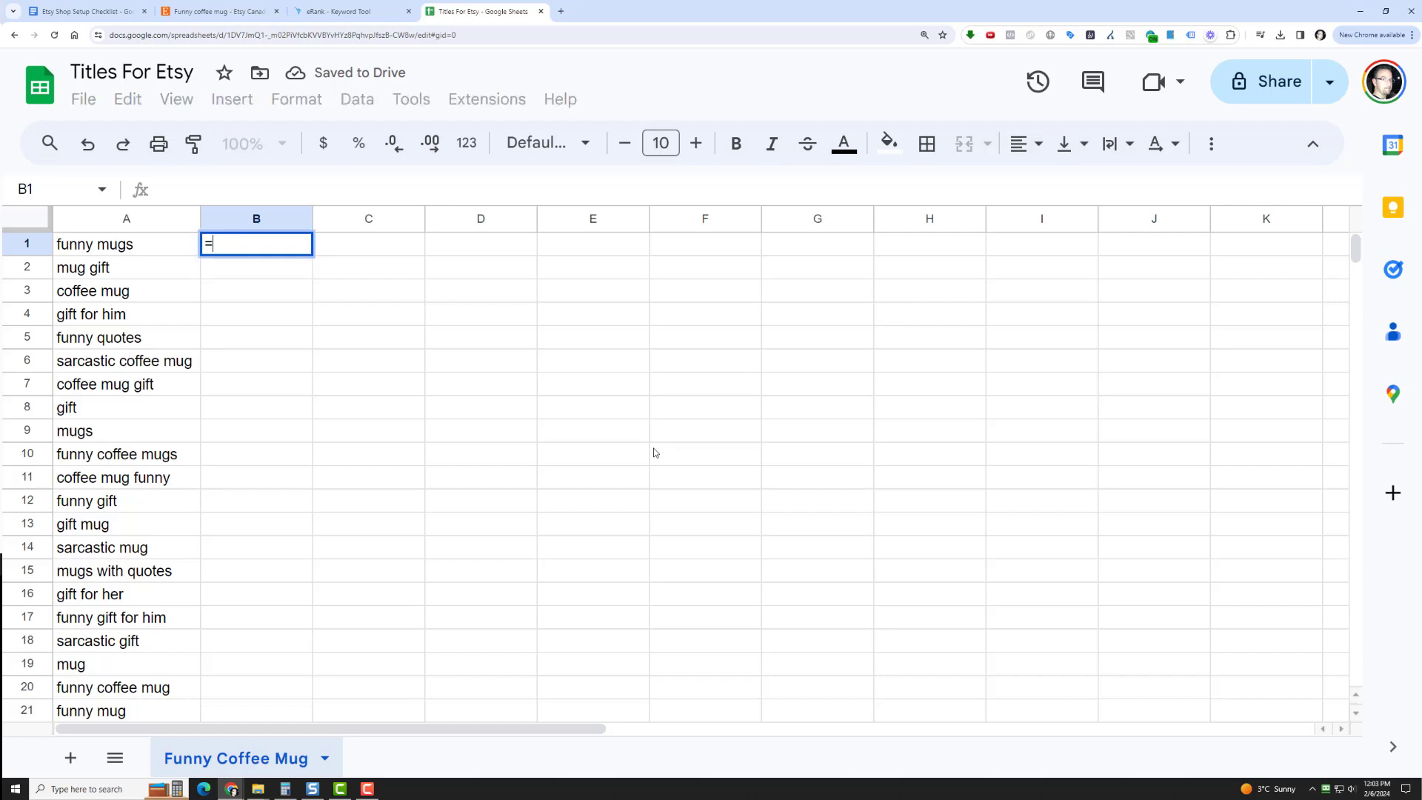
pyautogui.write('PROPER')
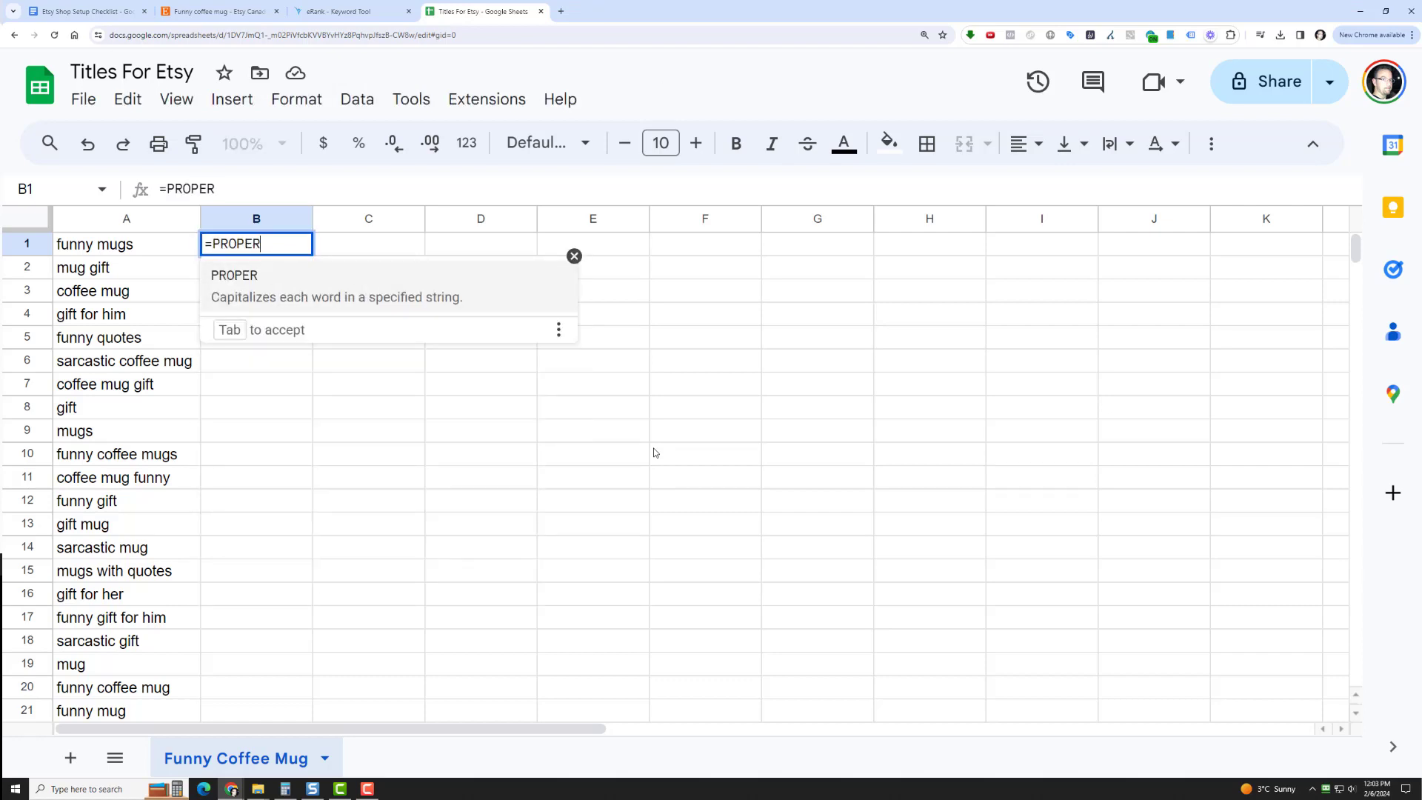
pyautogui.write('()')
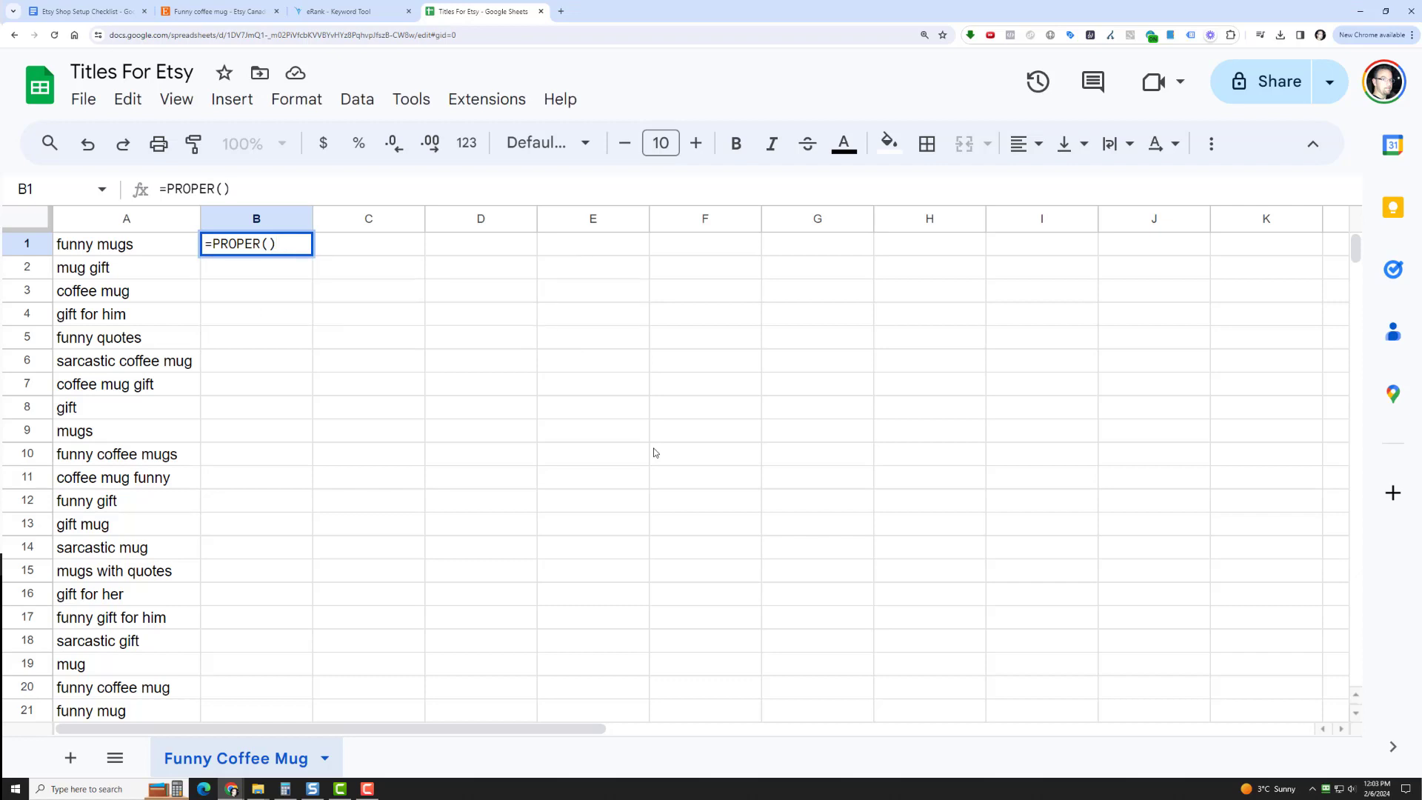
pyautogui.press('Left')
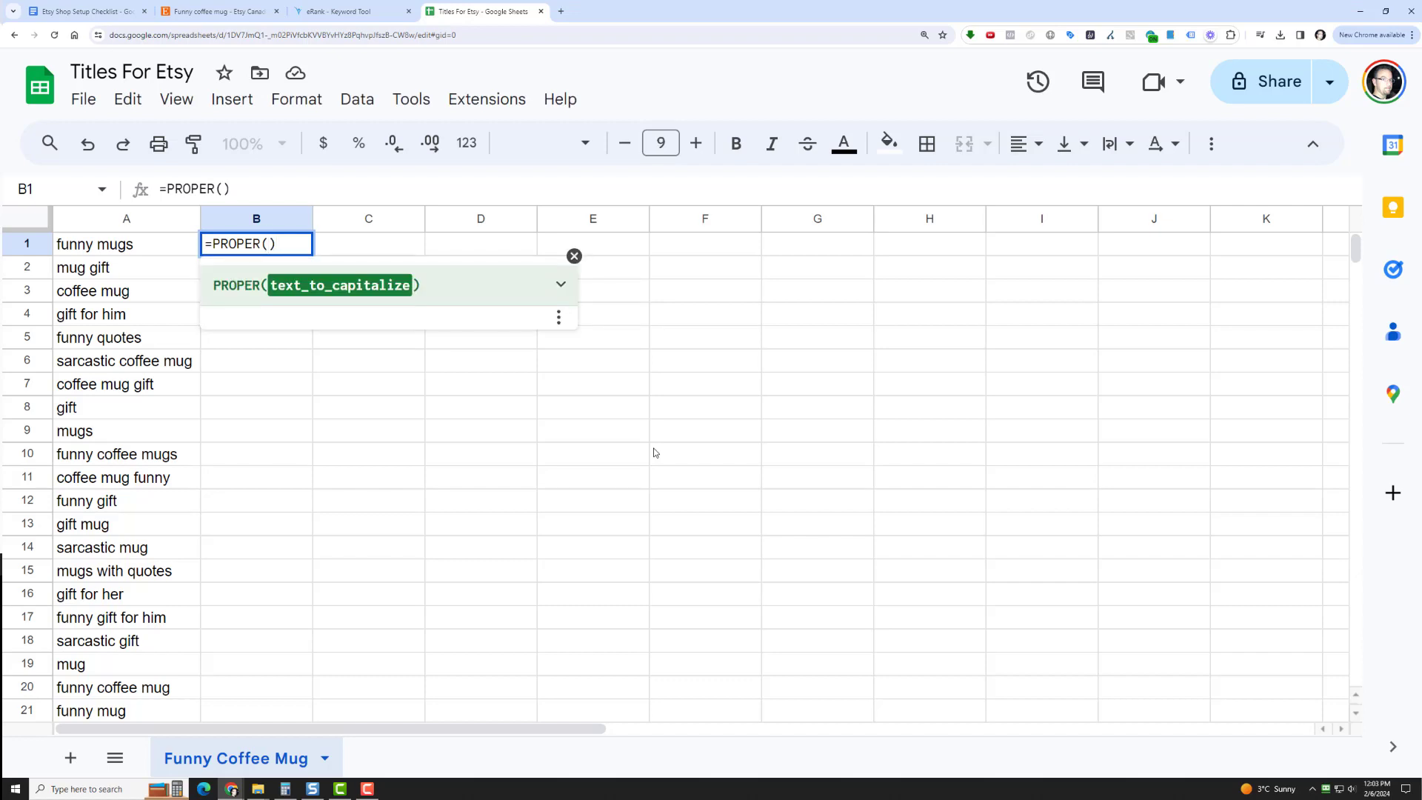
pyautogui.write('JOIN')
pyautogui.press('Tab')
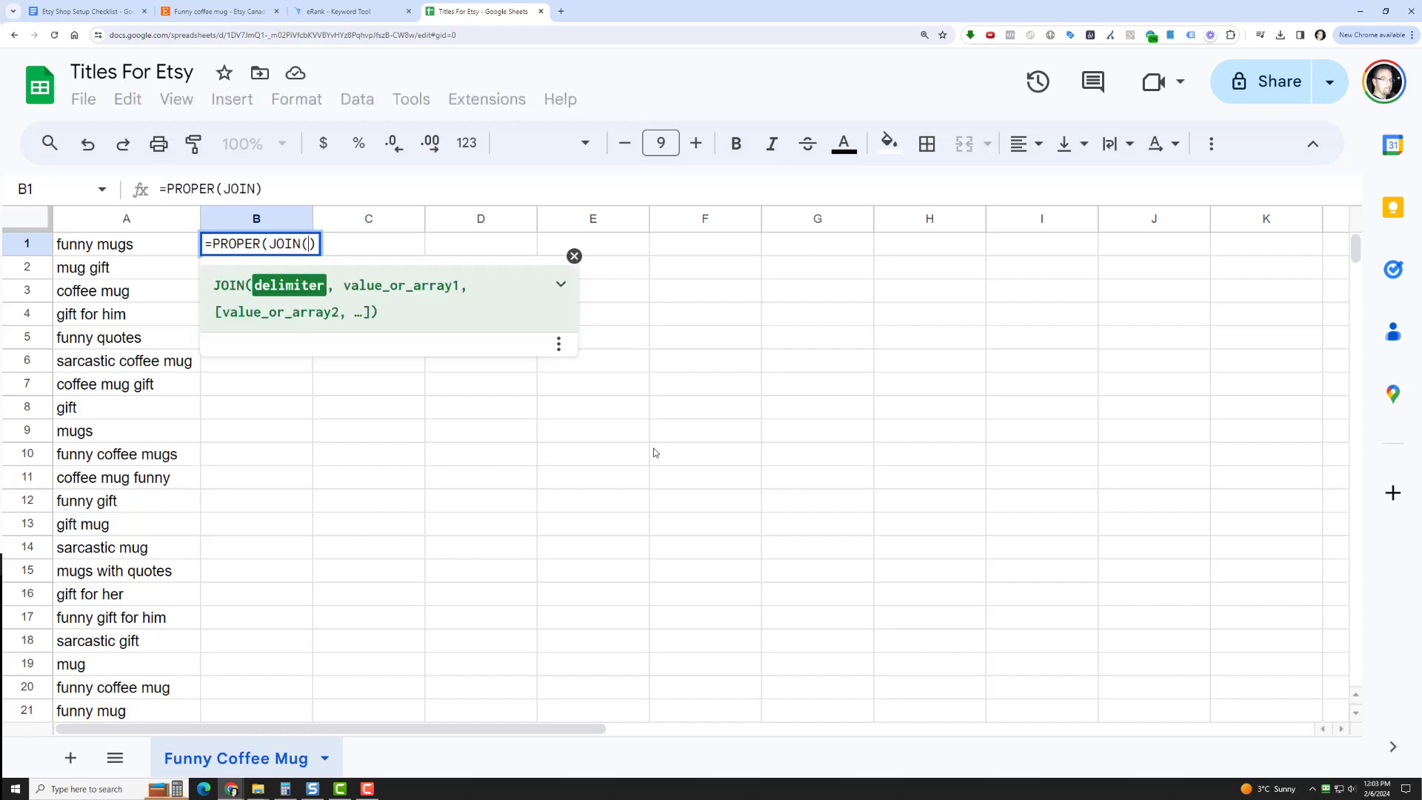
pyautogui.write('"')
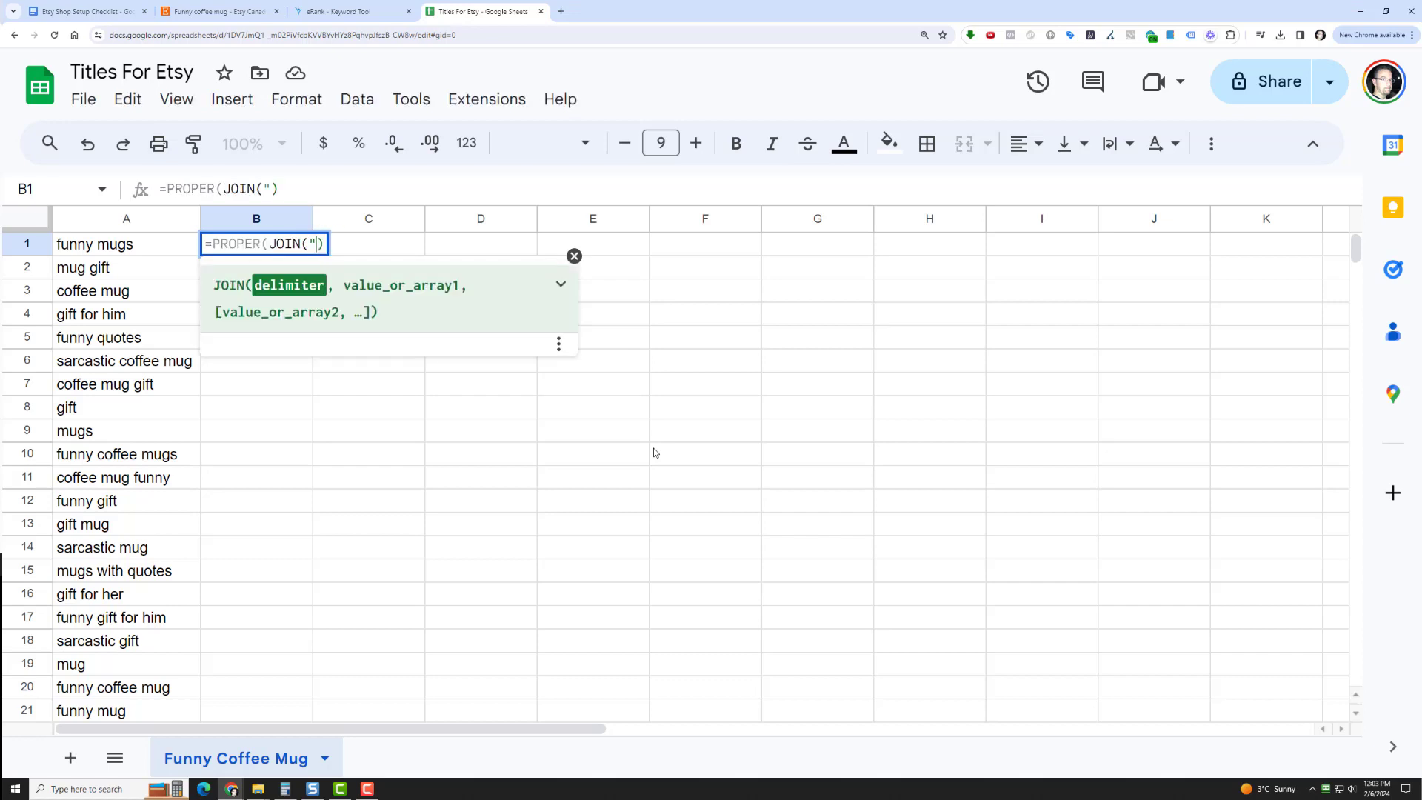
pyautogui.write(', ",')
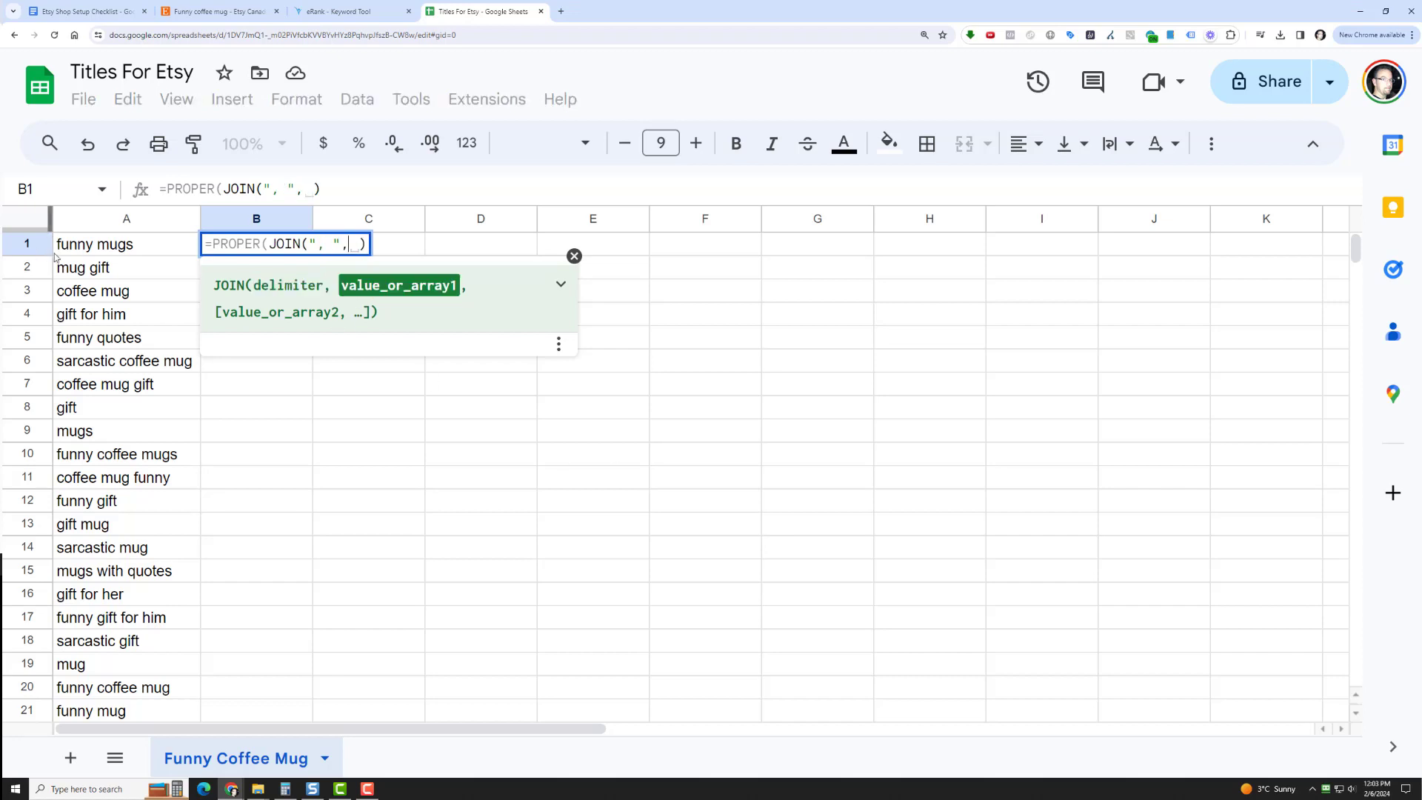
pyautogui.moveTo(100, 245); pyautogui.dragTo(127, 526)
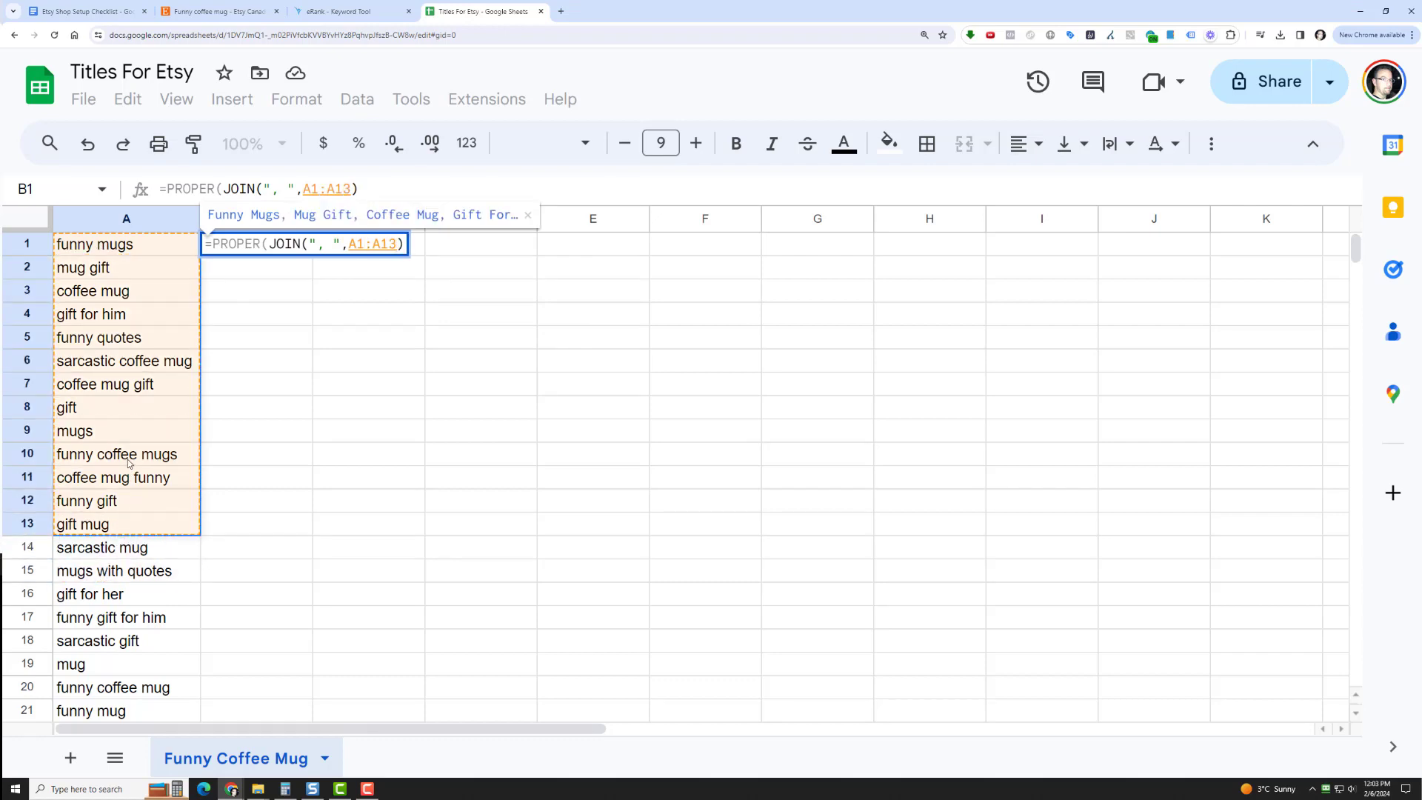
pyautogui.write(')')
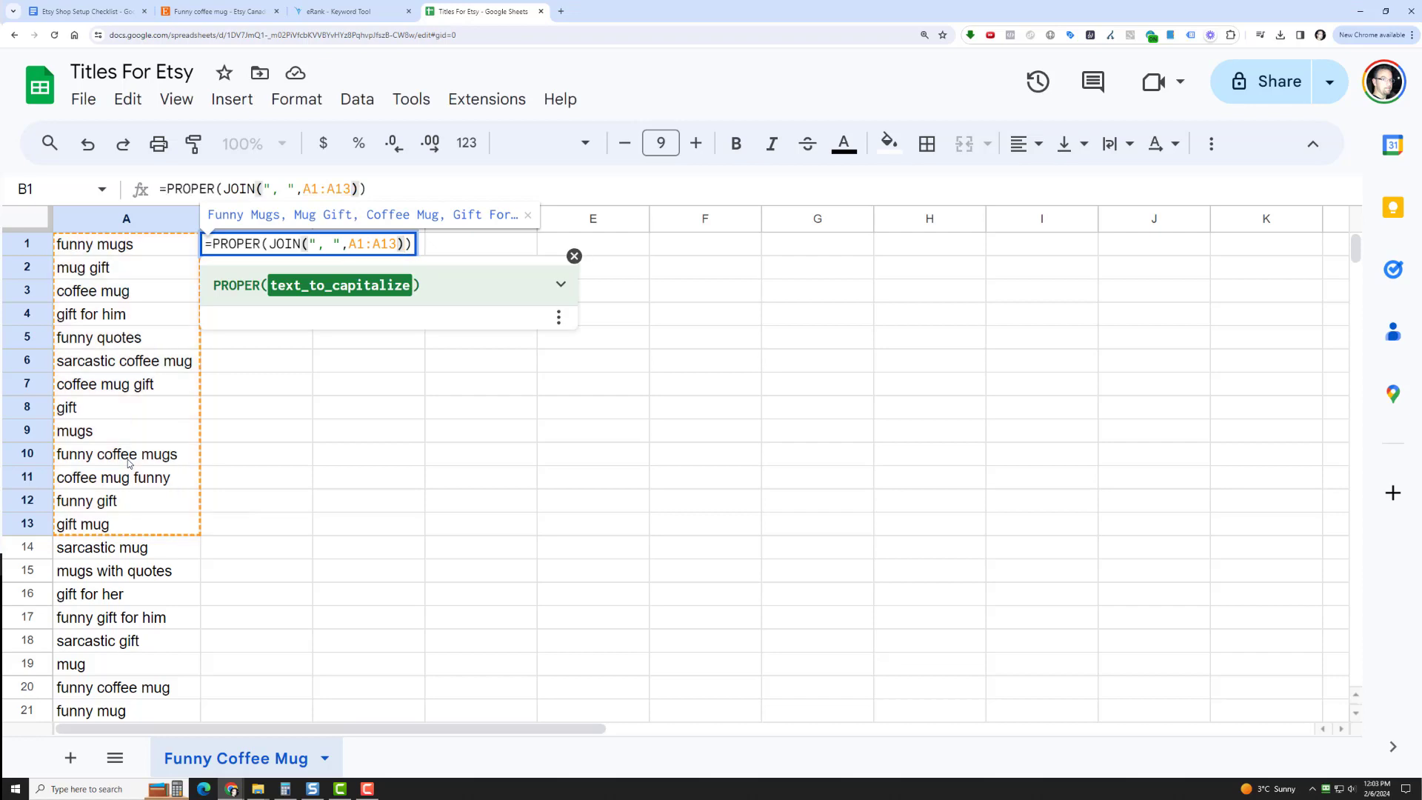
pyautogui.press('Return')
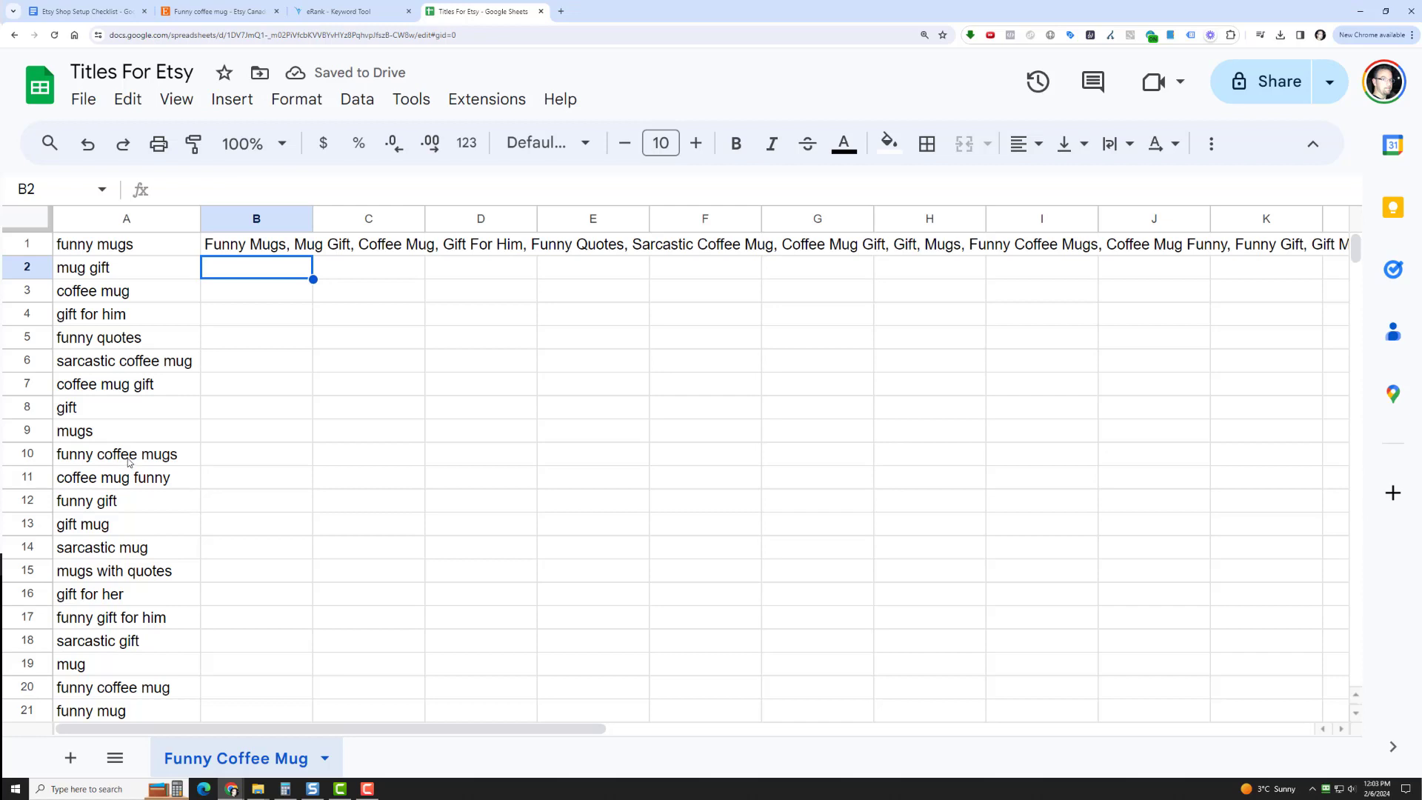
# Compare the source keywords in A1:A13 with the capitalized, comma-separated title built by the formula in B1
pyautogui.click(137, 247)
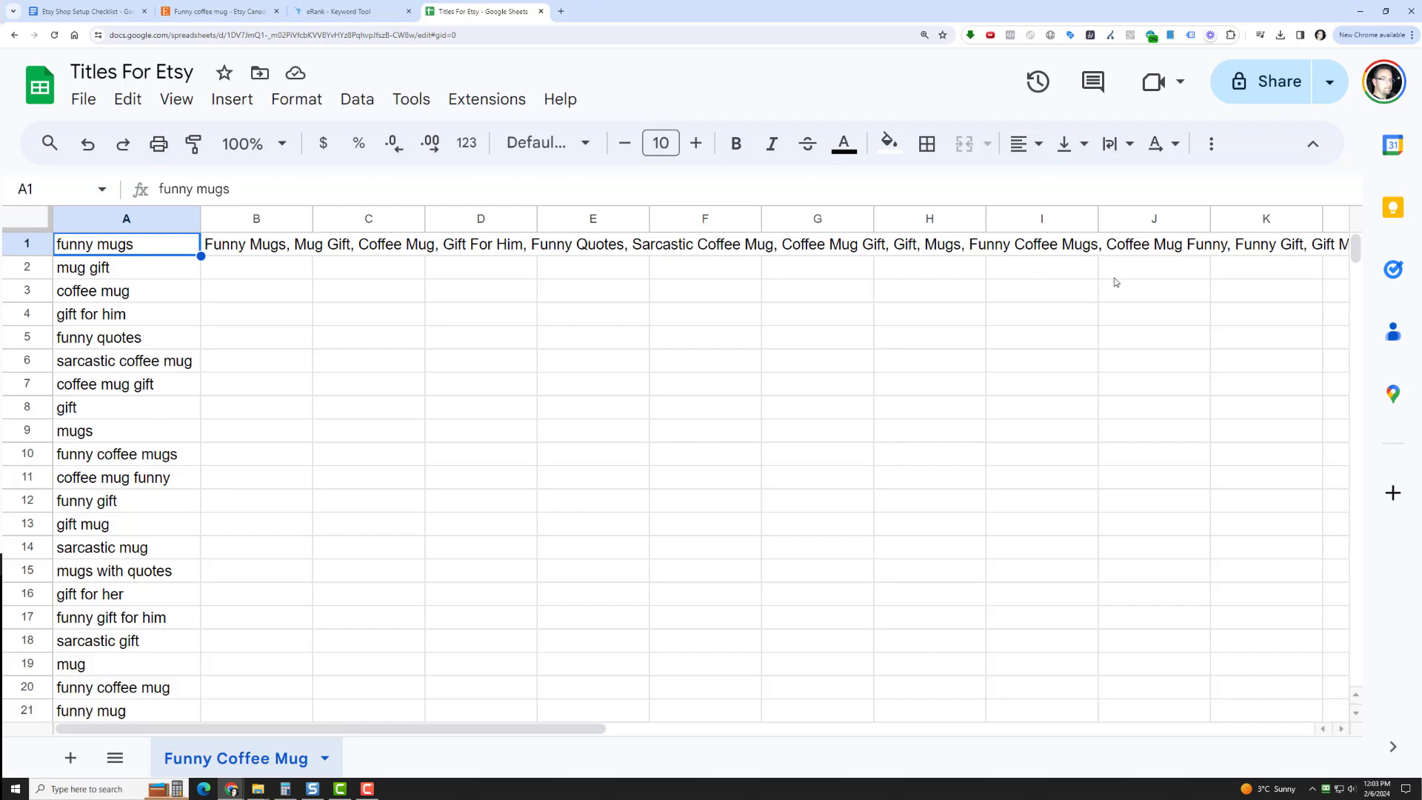
pyautogui.click(255, 246)
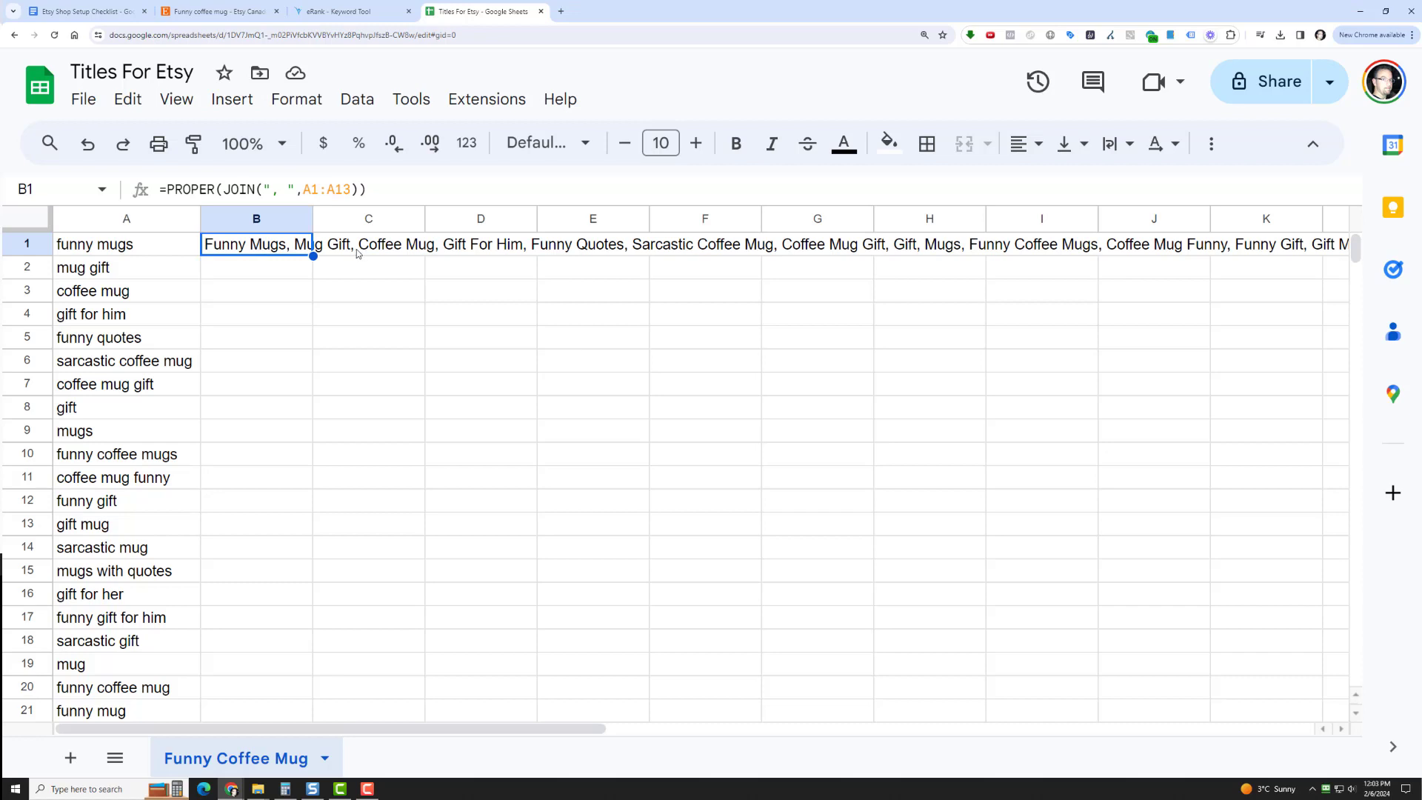
pyautogui.click(160, 364)
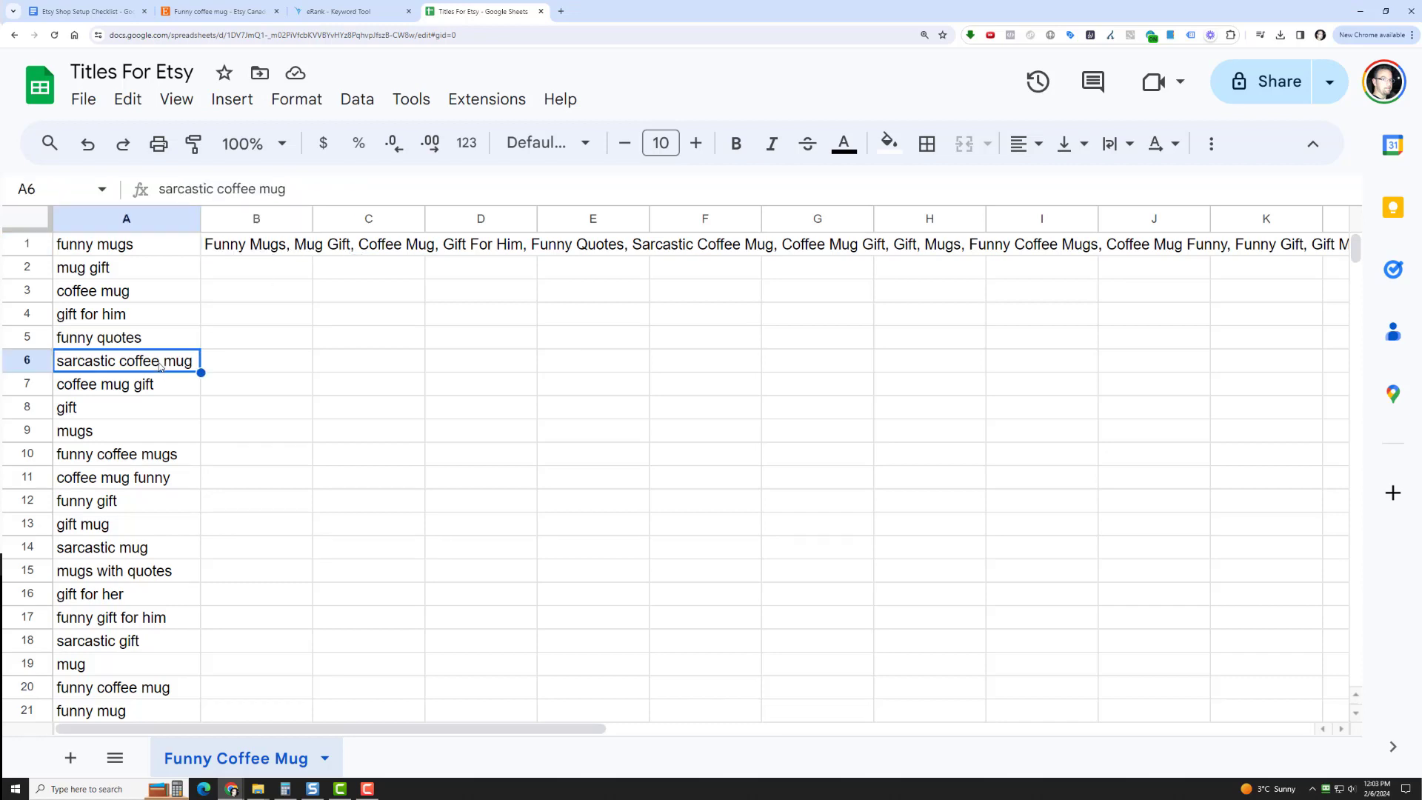
pyautogui.click(160, 190)
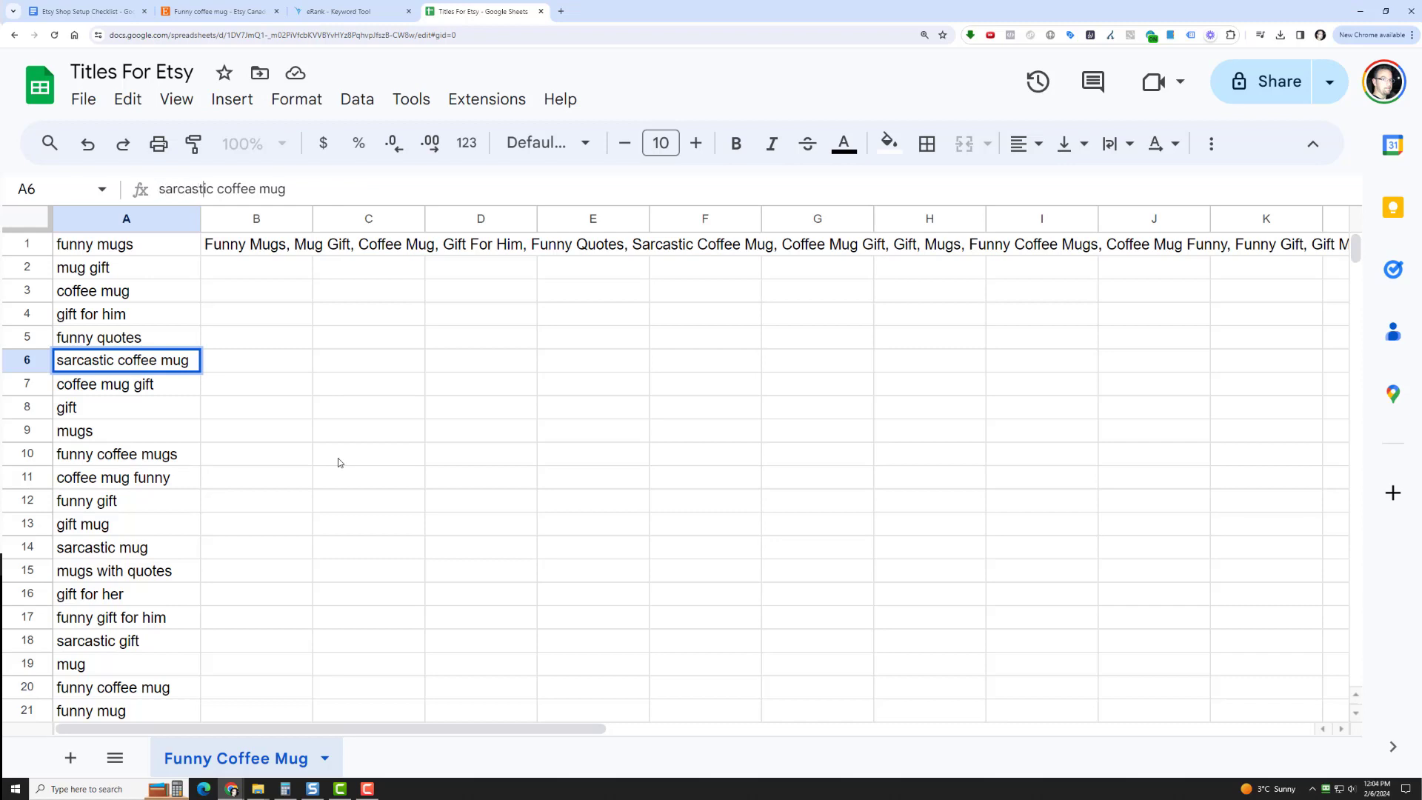
pyautogui.press('Right')
pyautogui.press('Right')
pyautogui.press('Right')
pyautogui.press('Right')
pyautogui.press('Right')
pyautogui.moveTo(191, 372); pyautogui.dragTo(346, 201)
pyautogui.click(265, 246)
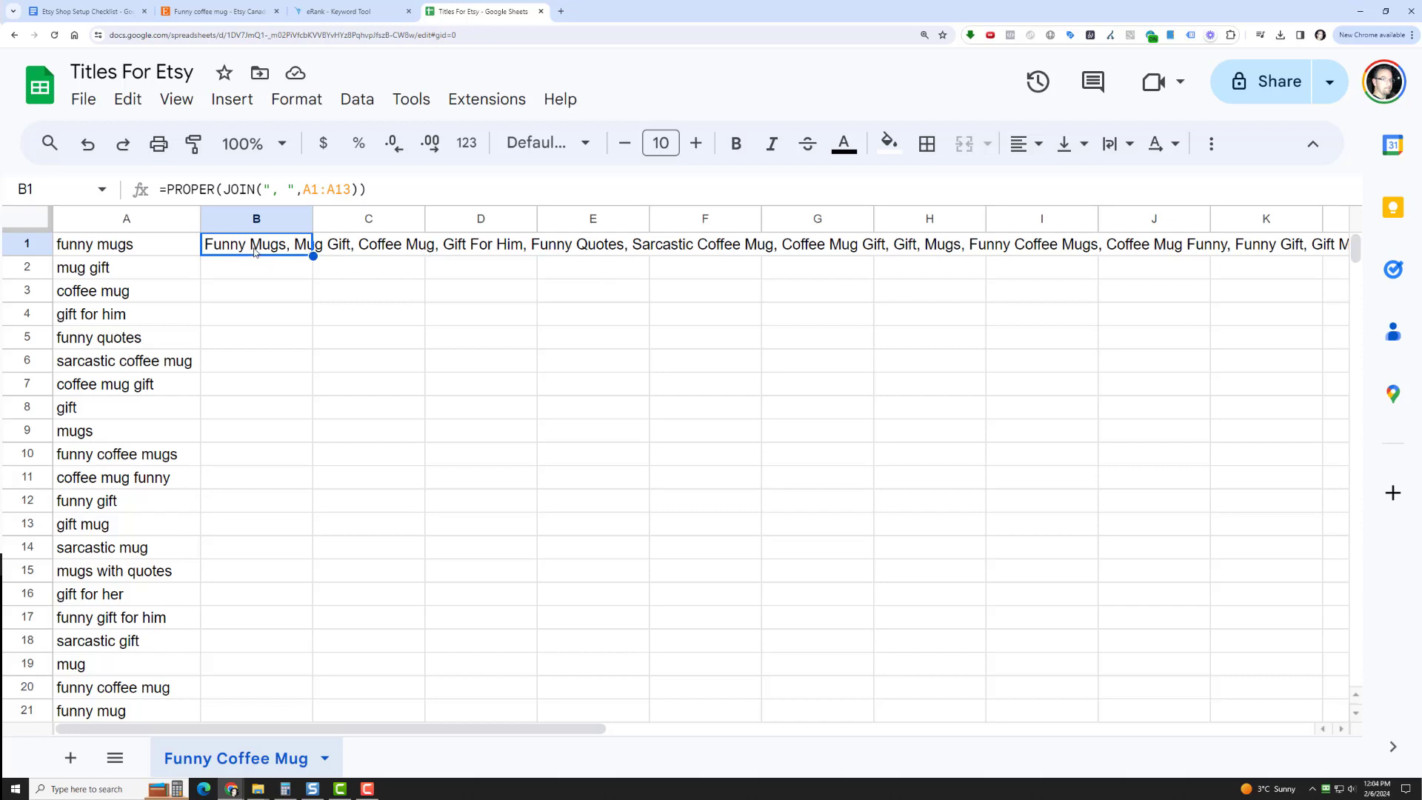
pyautogui.moveTo(170, 250); pyautogui.dragTo(174, 535)
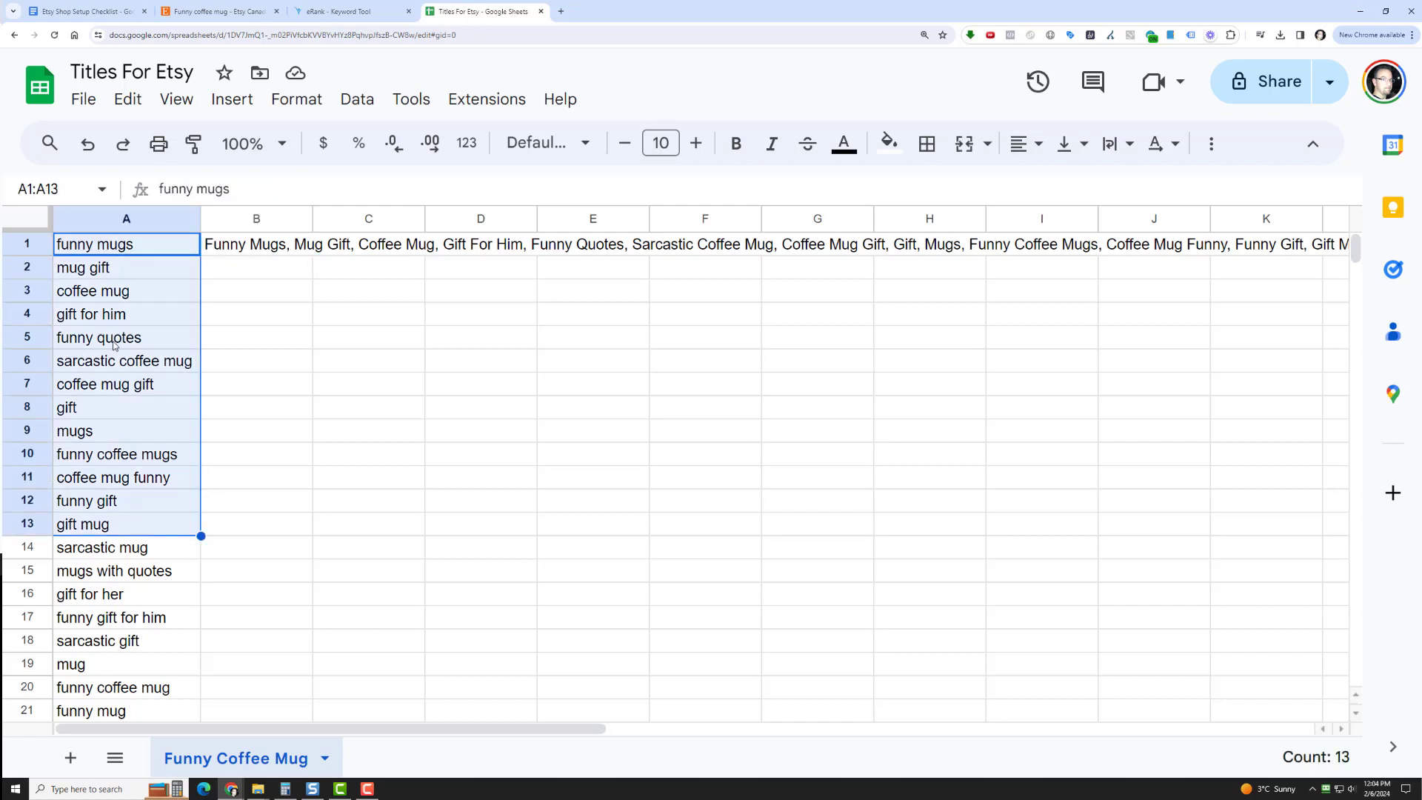
# Randomize the keyword order in the whole of column A twice to generate new title variations
pyautogui.click(115, 219)
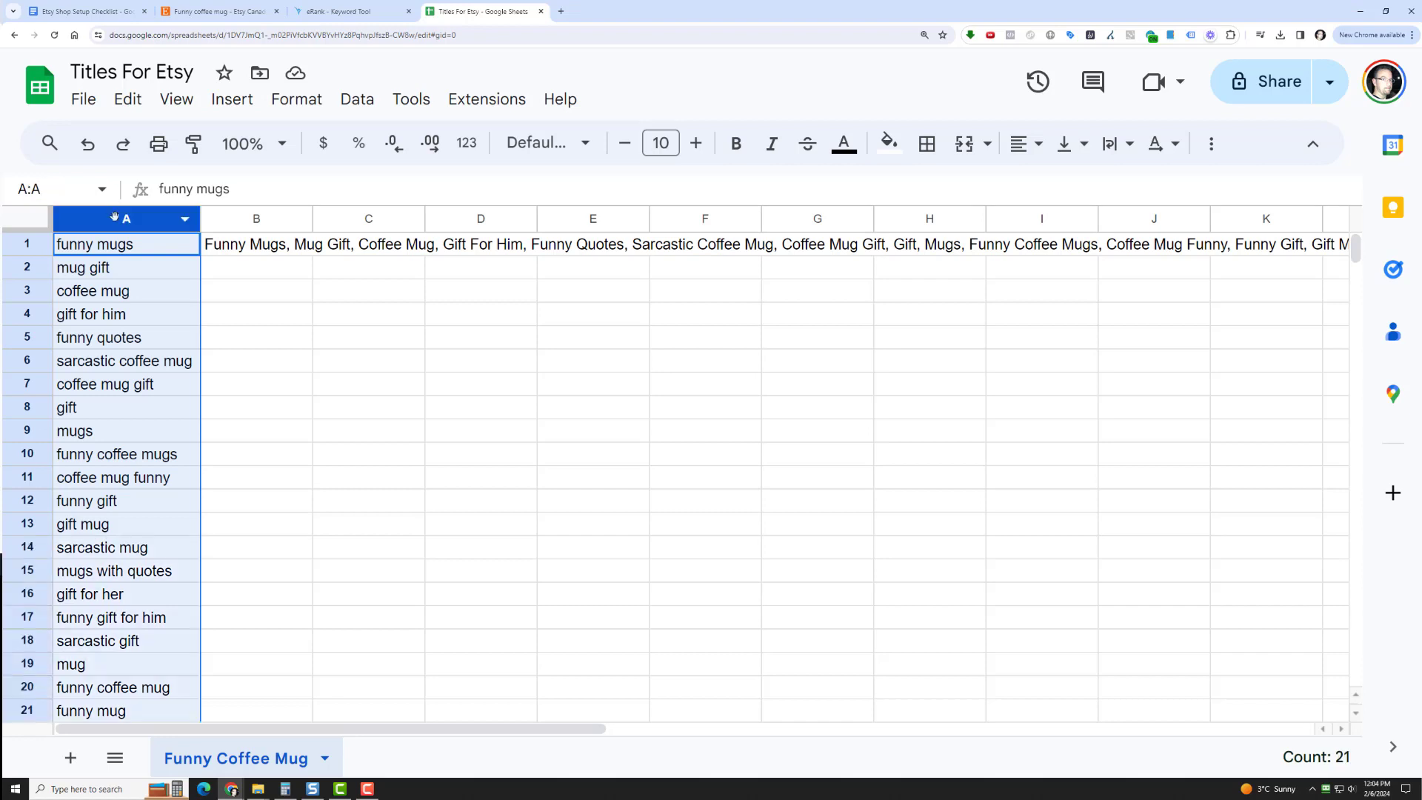
pyautogui.click(356, 103)
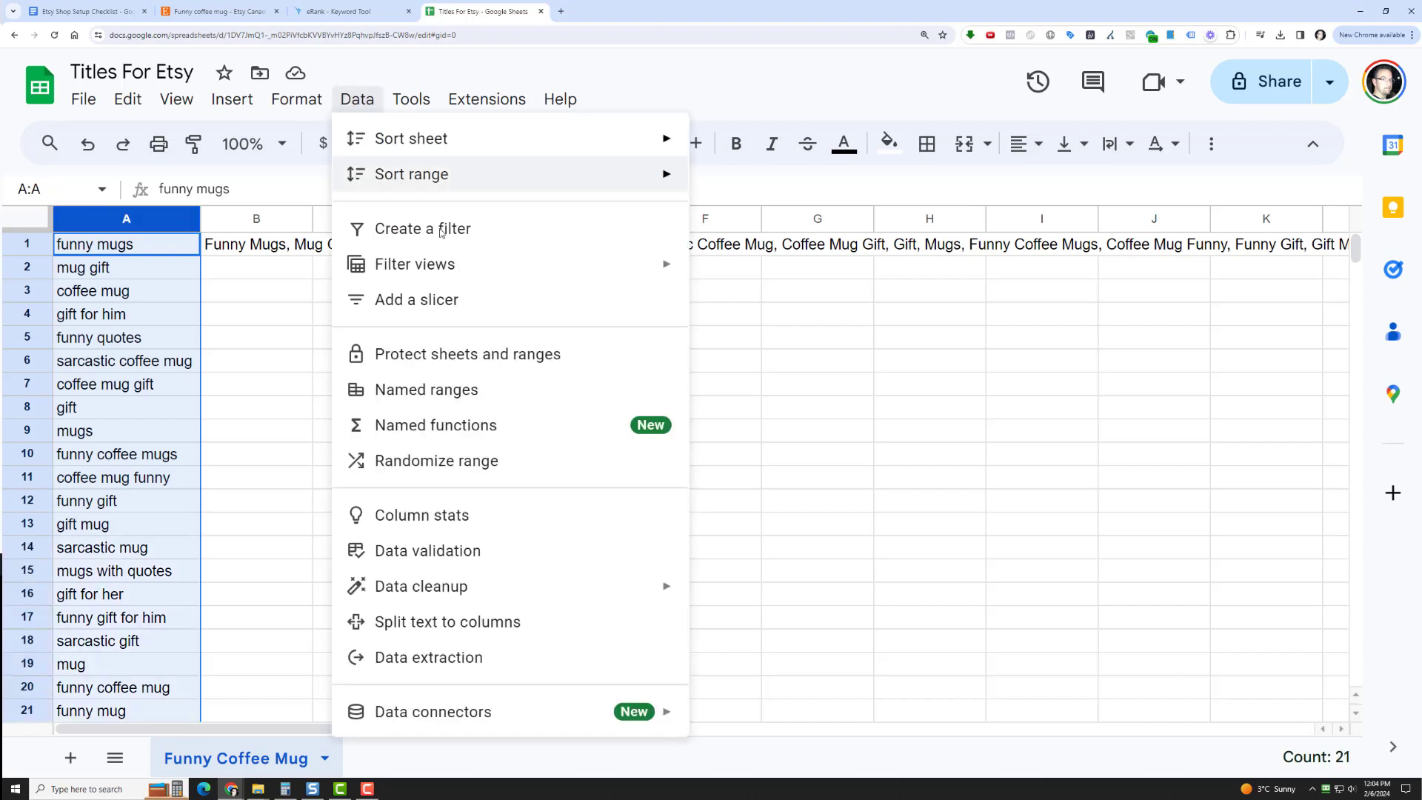
pyautogui.click(510, 468)
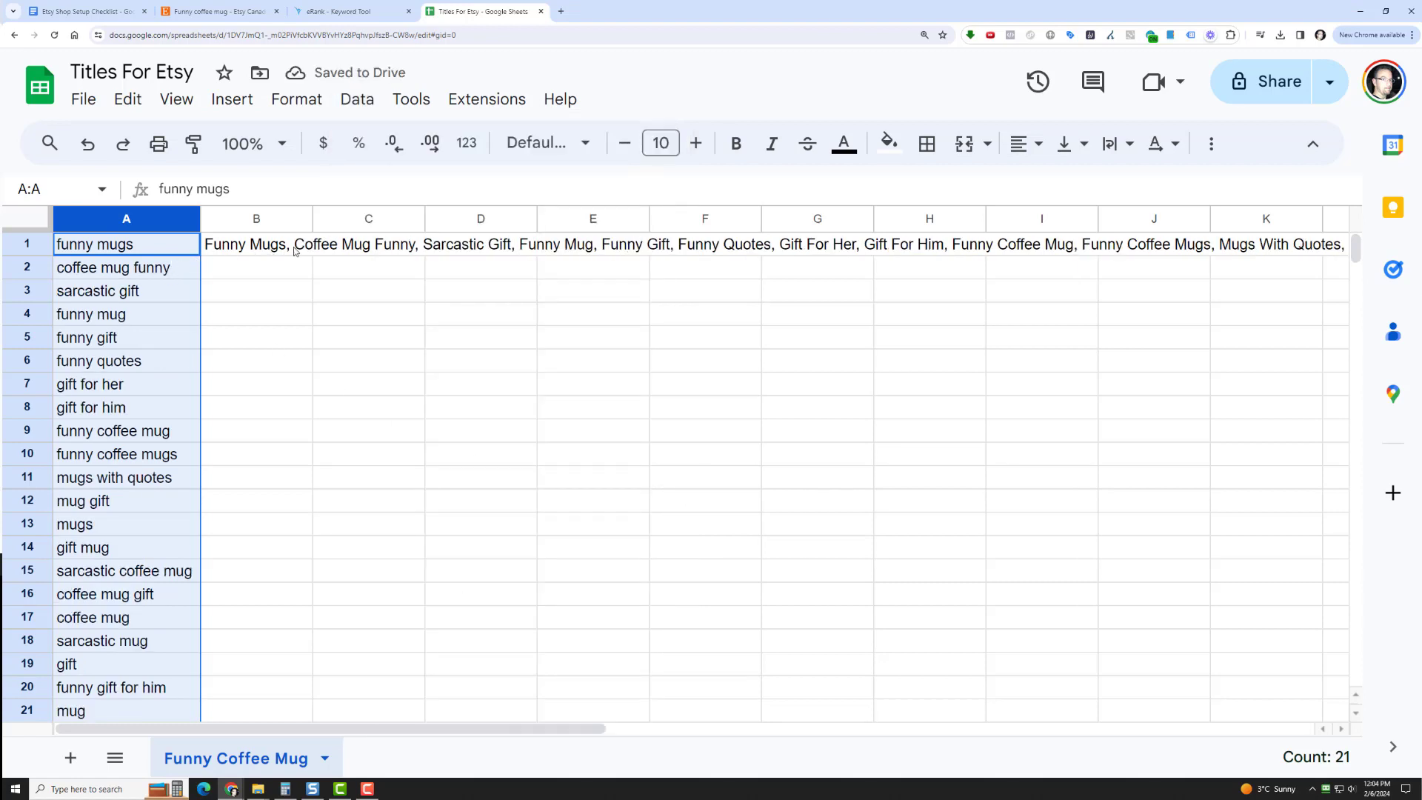
pyautogui.click(372, 108)
pyautogui.click(511, 471)
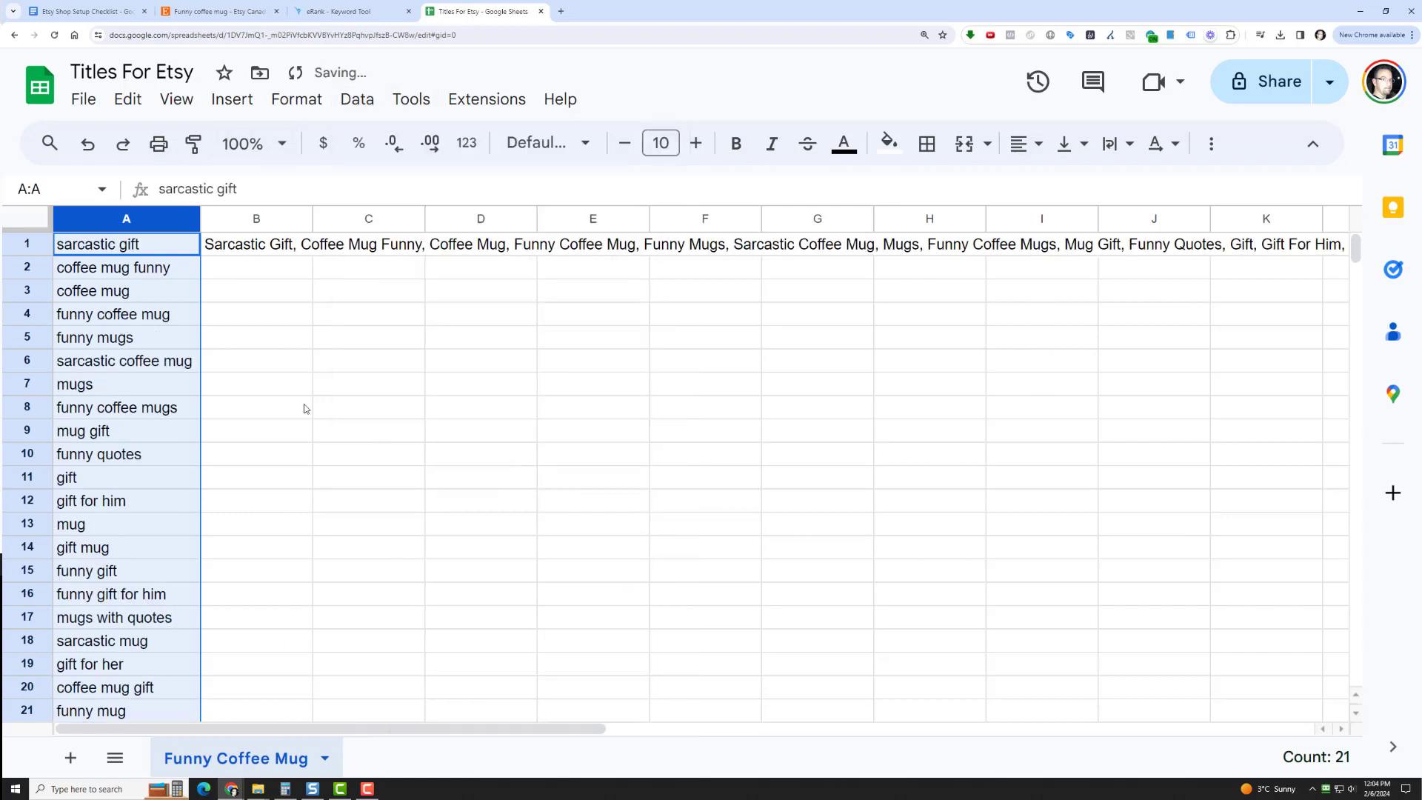
pyautogui.click(286, 250)
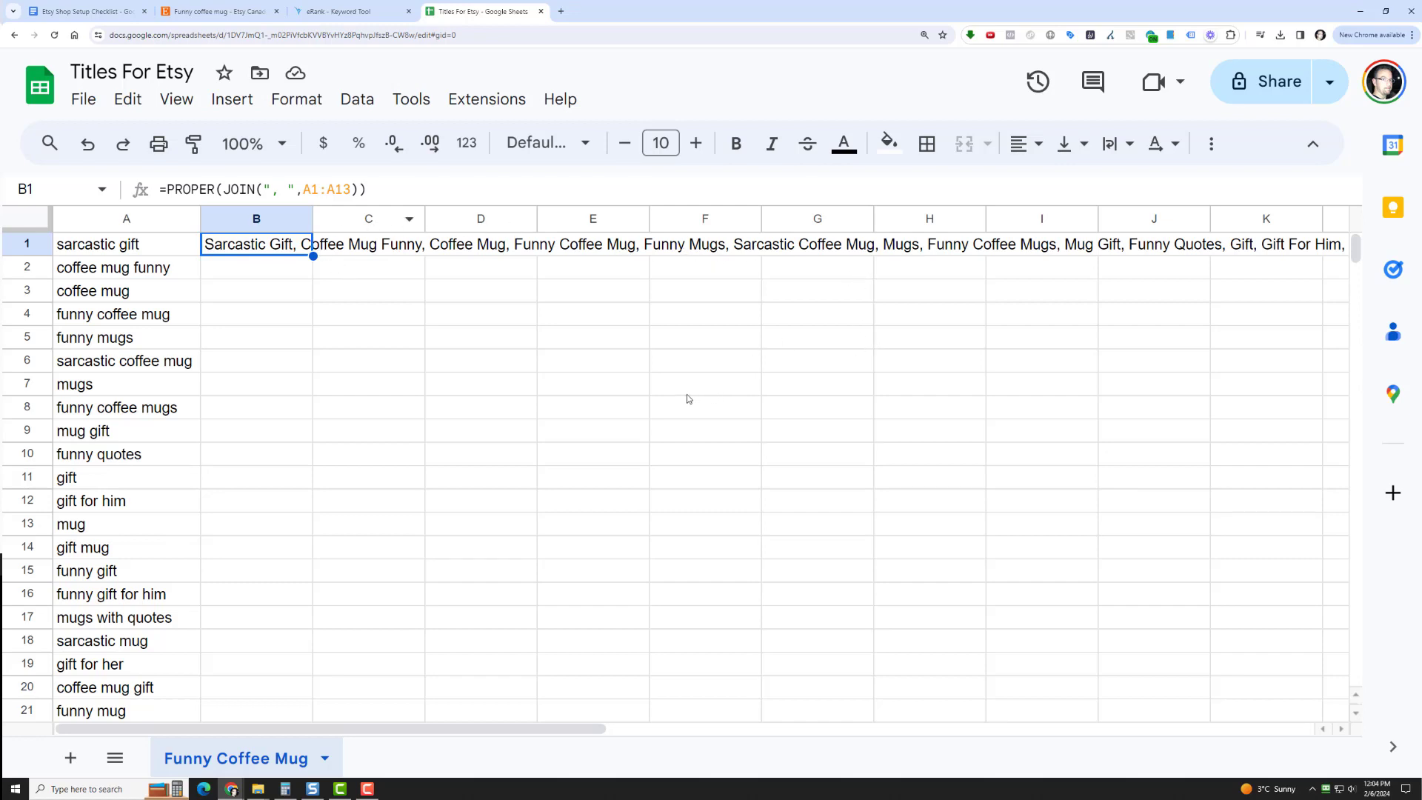
pyautogui.click(496, 404)
pyautogui.click(270, 246)
pyautogui.click(240, 385)
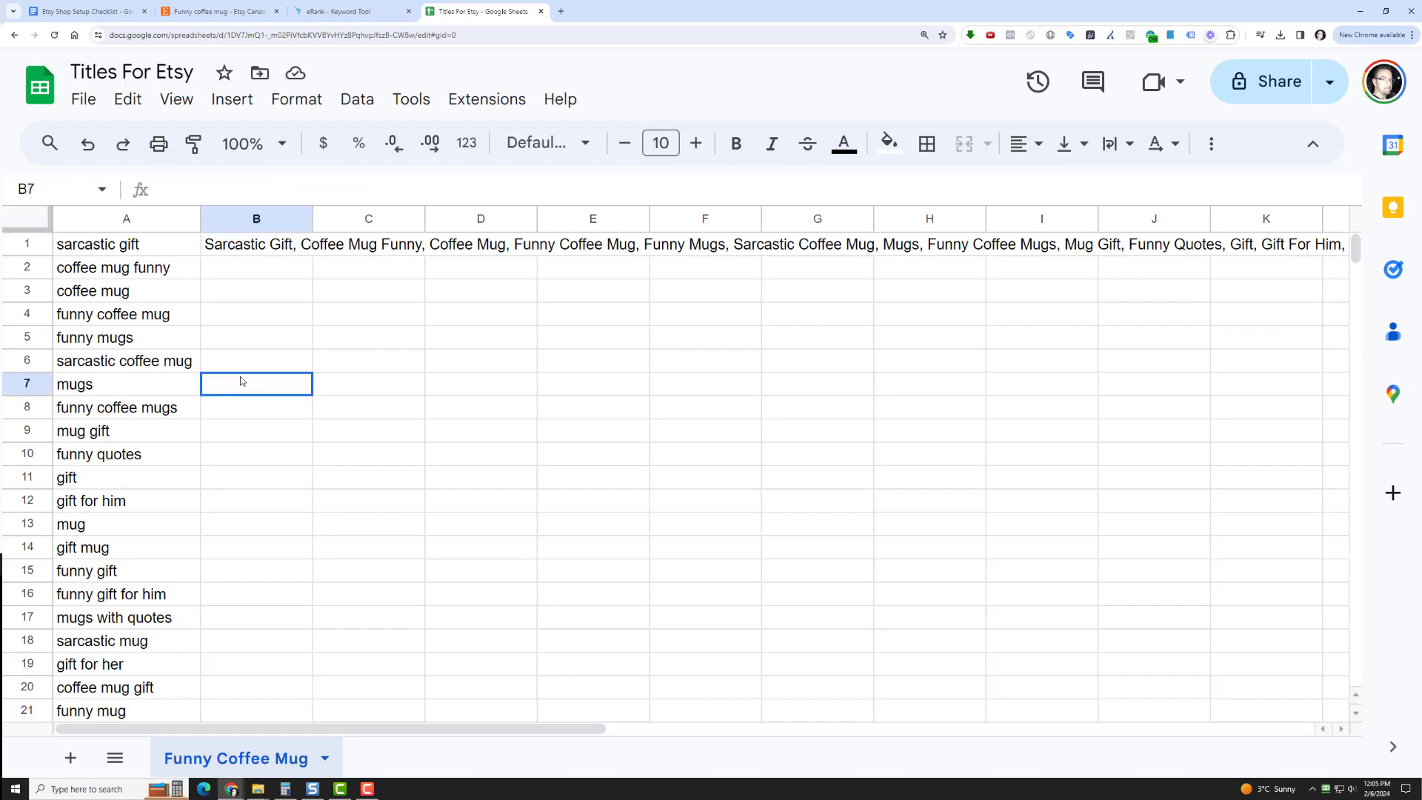
# Move the joined-keyword formula from B1 to C1 and enter the labels "Title" in B1 and "Tags" in B2
pyautogui.click(276, 248)
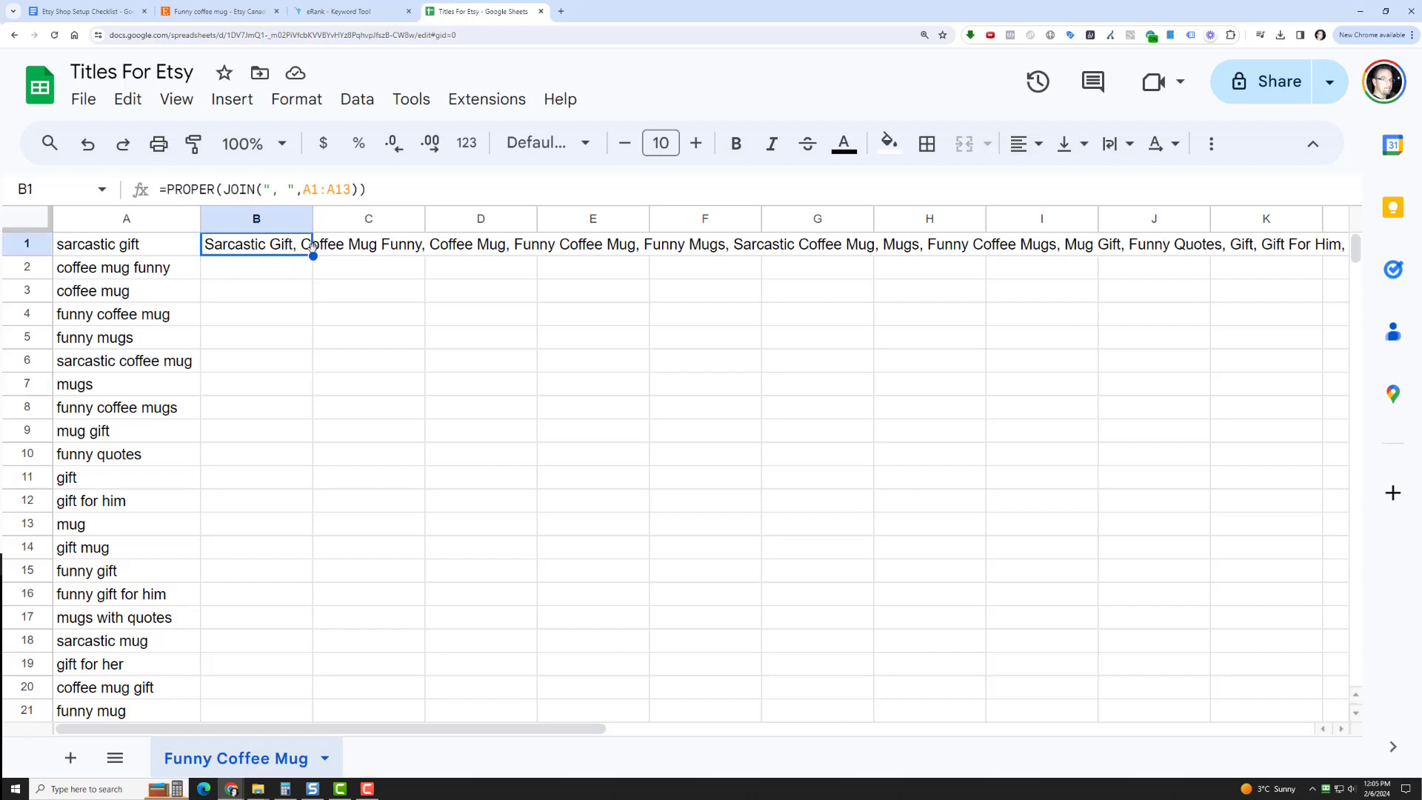
pyautogui.moveTo(313, 246); pyautogui.dragTo(344, 256)
pyautogui.click(291, 245)
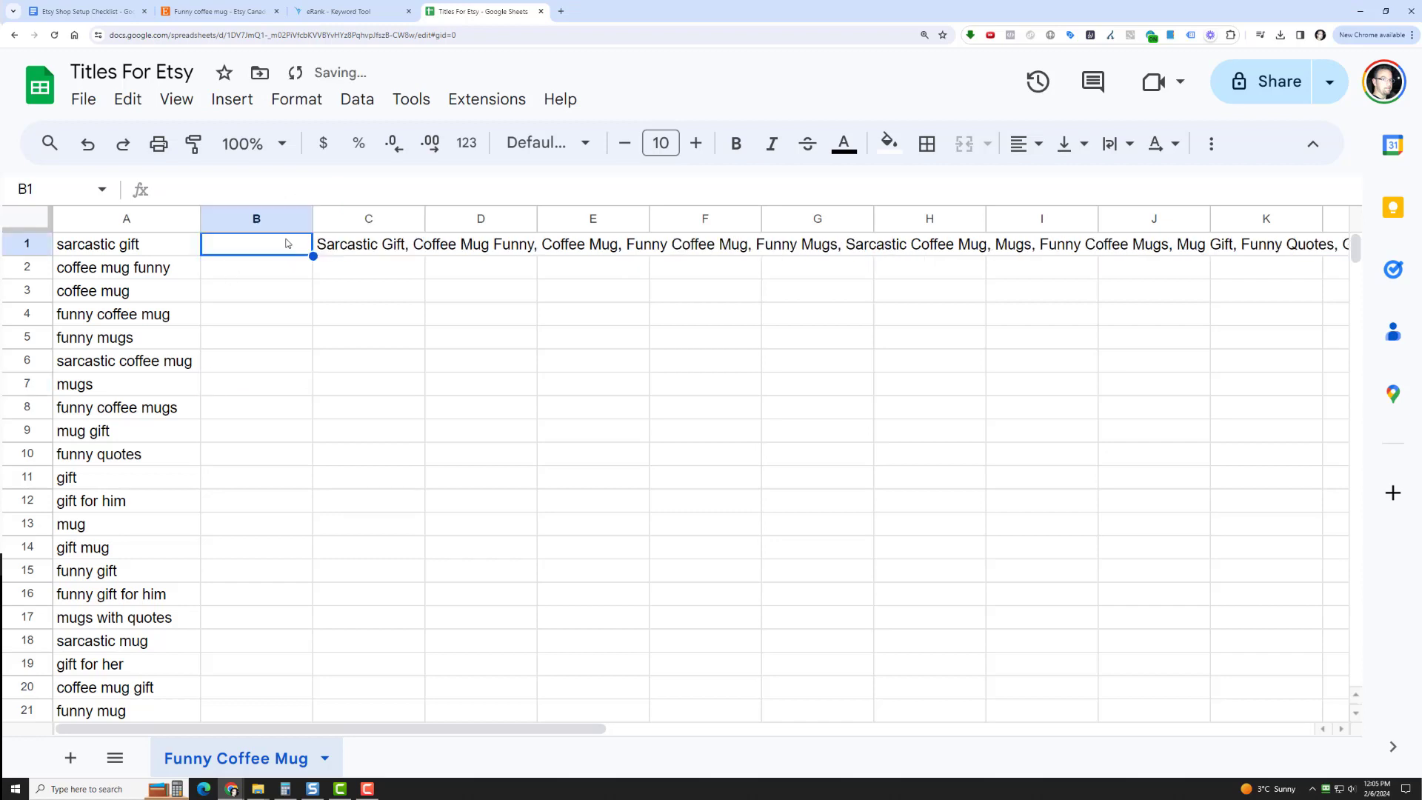
pyautogui.write('TItle')
pyautogui.press('BackSpace')
pyautogui.press('BackSpace')
pyautogui.press('BackSpace')
pyautogui.press('BackSpace')
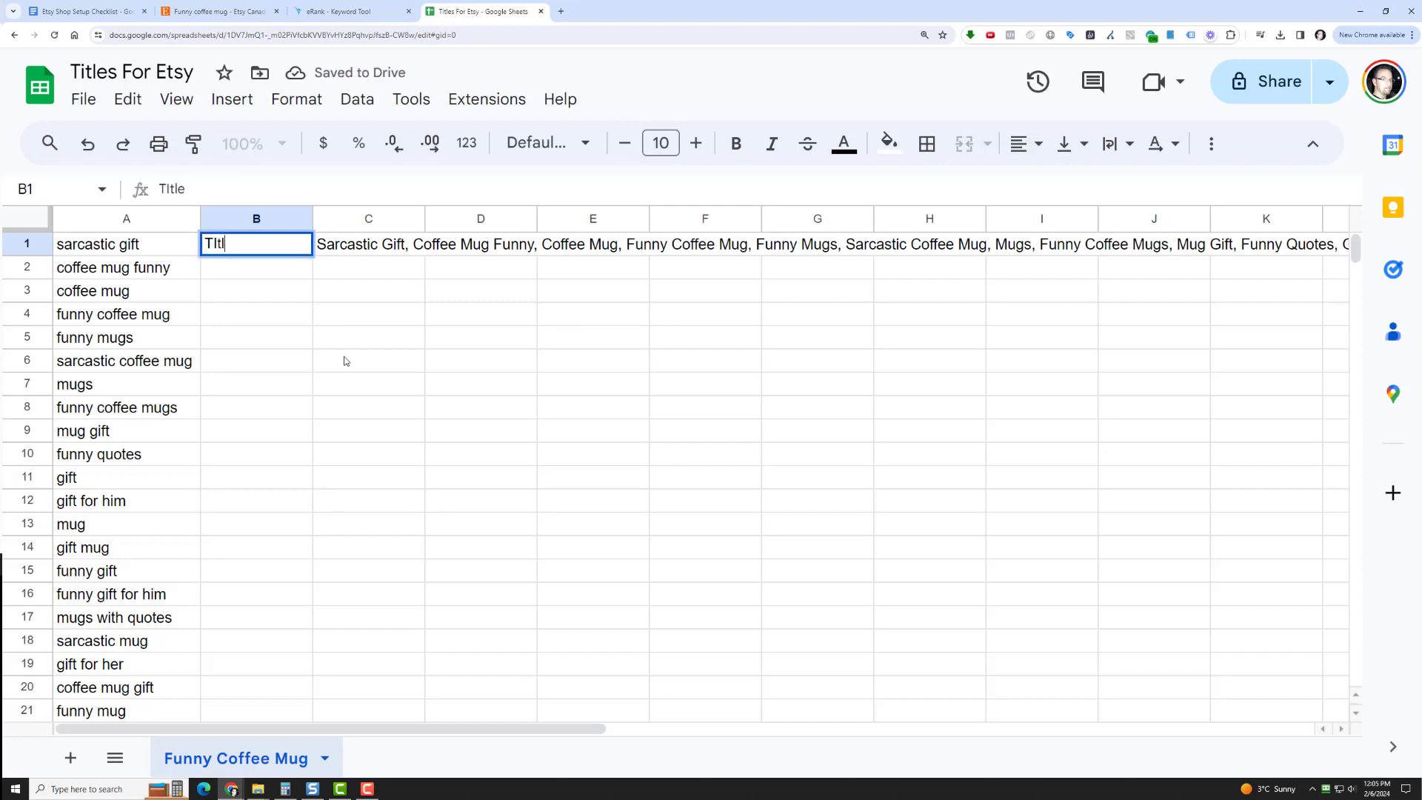
pyautogui.write('tiel')
pyautogui.press('BackSpace')
pyautogui.press('BackSpace')
pyautogui.press('BackSpace')
pyautogui.press('BackSpace')
pyautogui.write('itle')
pyautogui.press('Return')
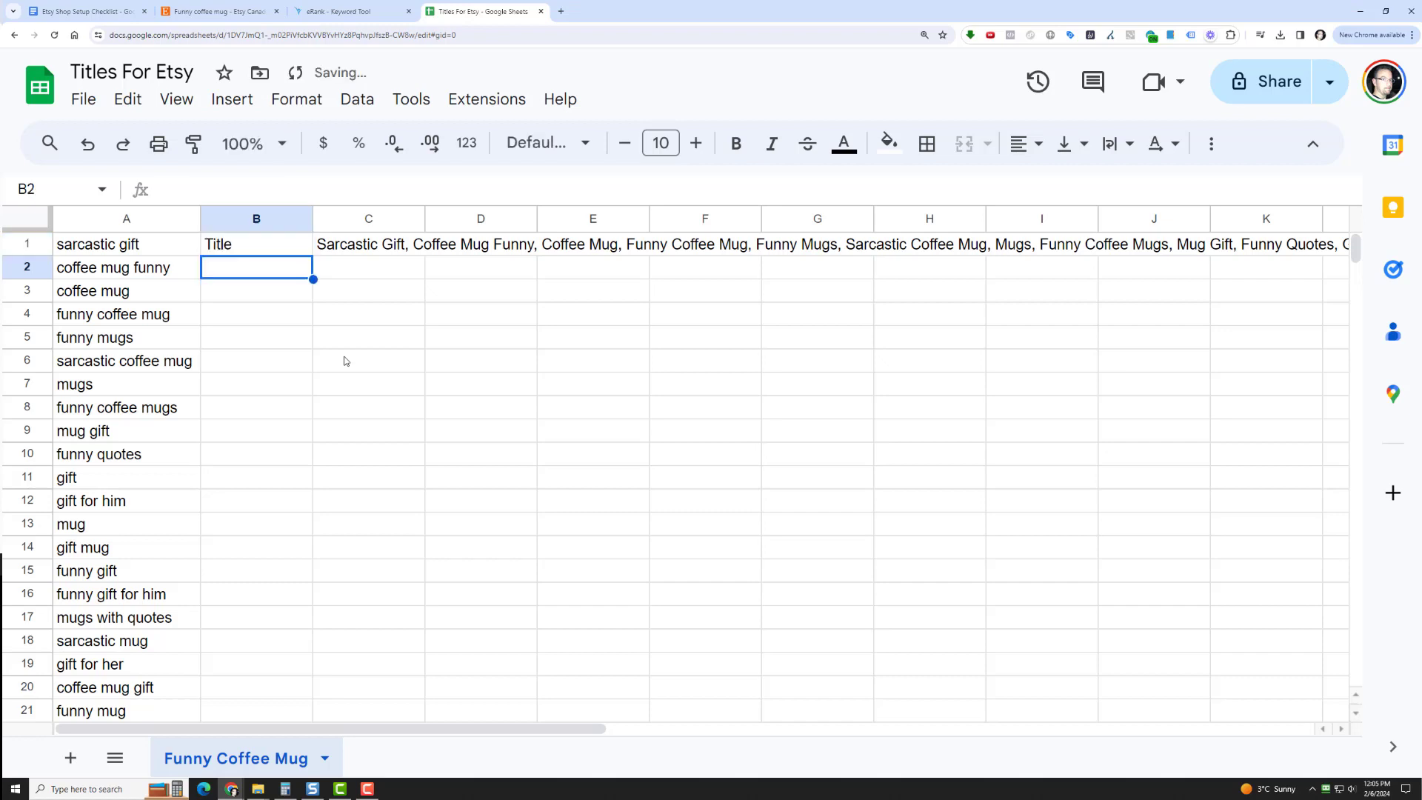
pyautogui.write('Tags')
pyautogui.press('Tab')
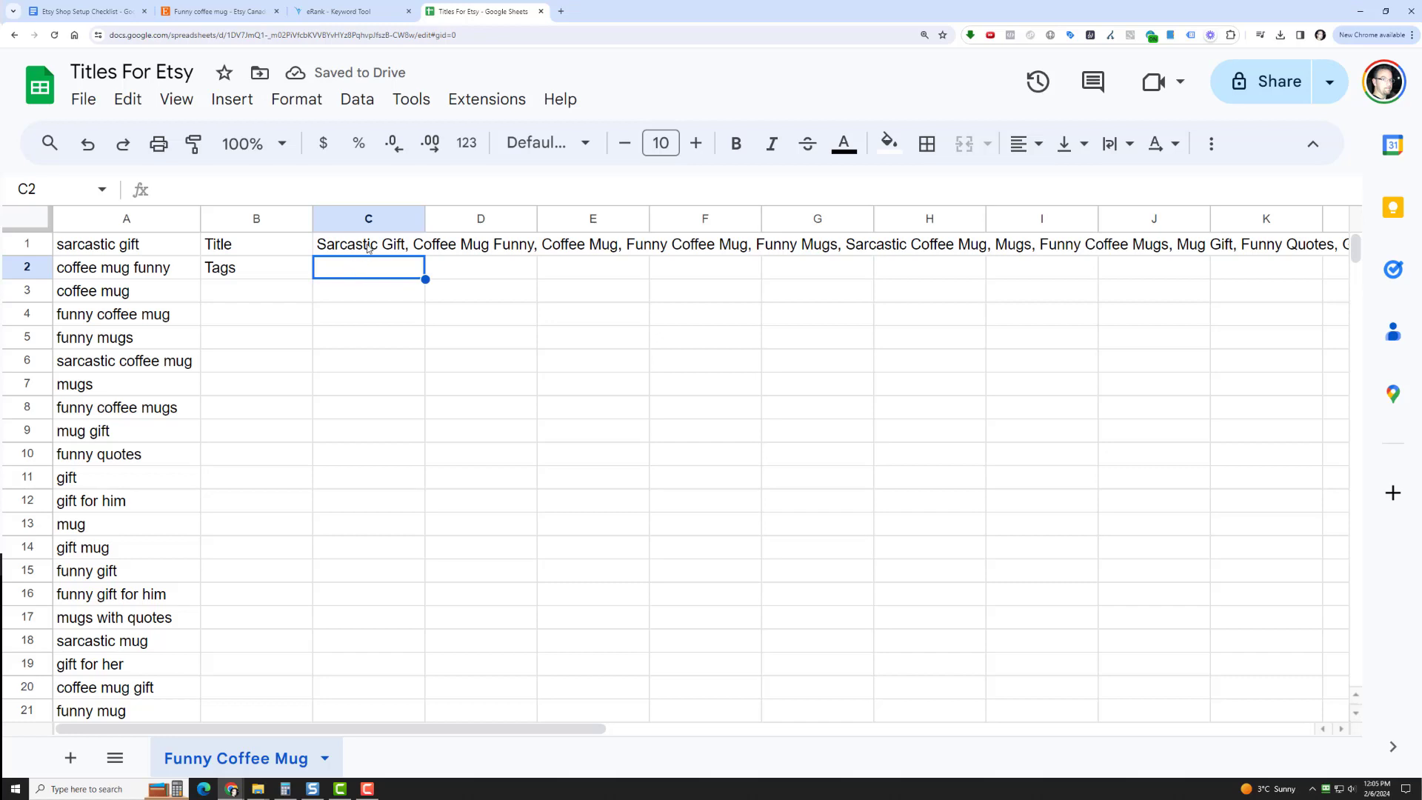
# Remove the "Tags" label from B2 and change the label in B1 to "Title/Tags"
pyautogui.click(368, 246)
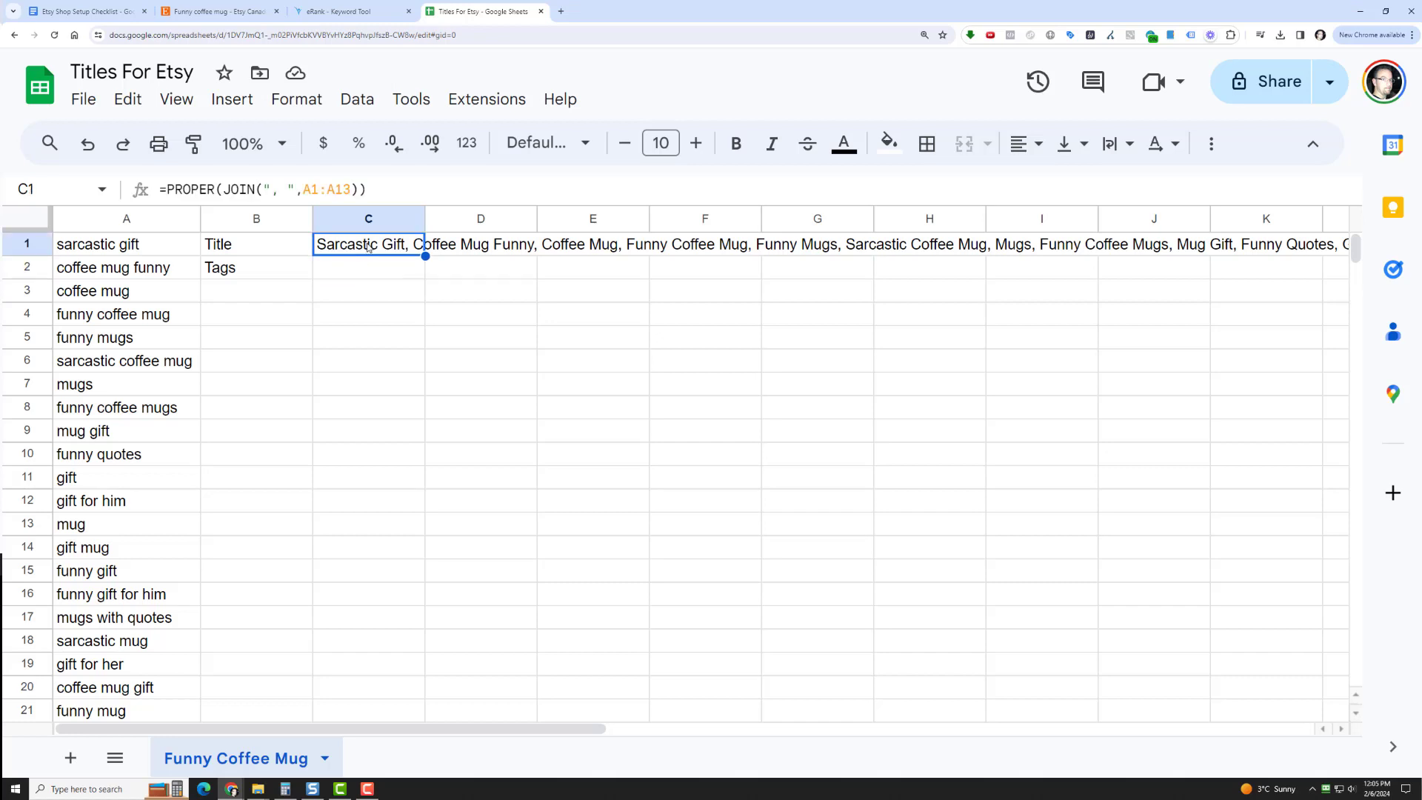
pyautogui.click(354, 276)
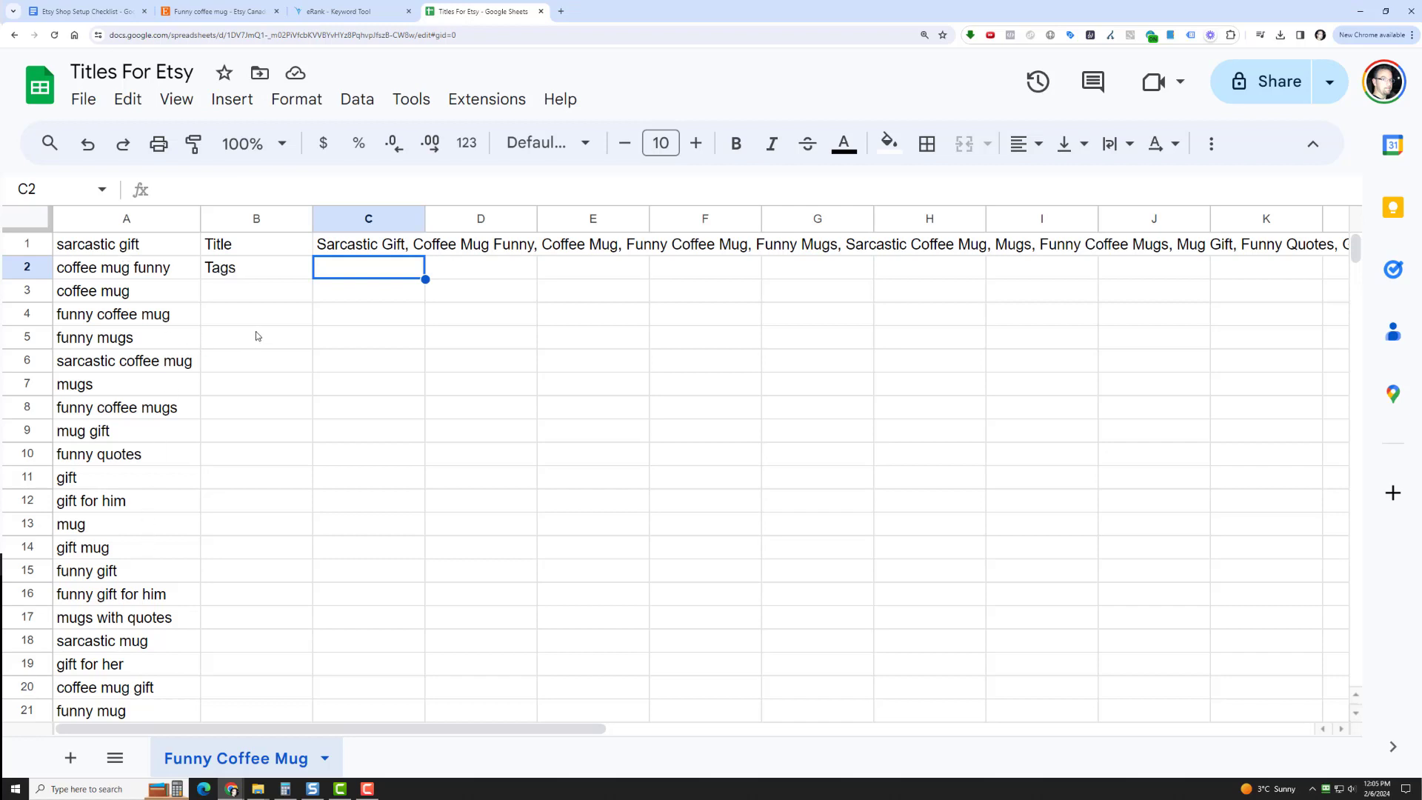
pyautogui.click(235, 272)
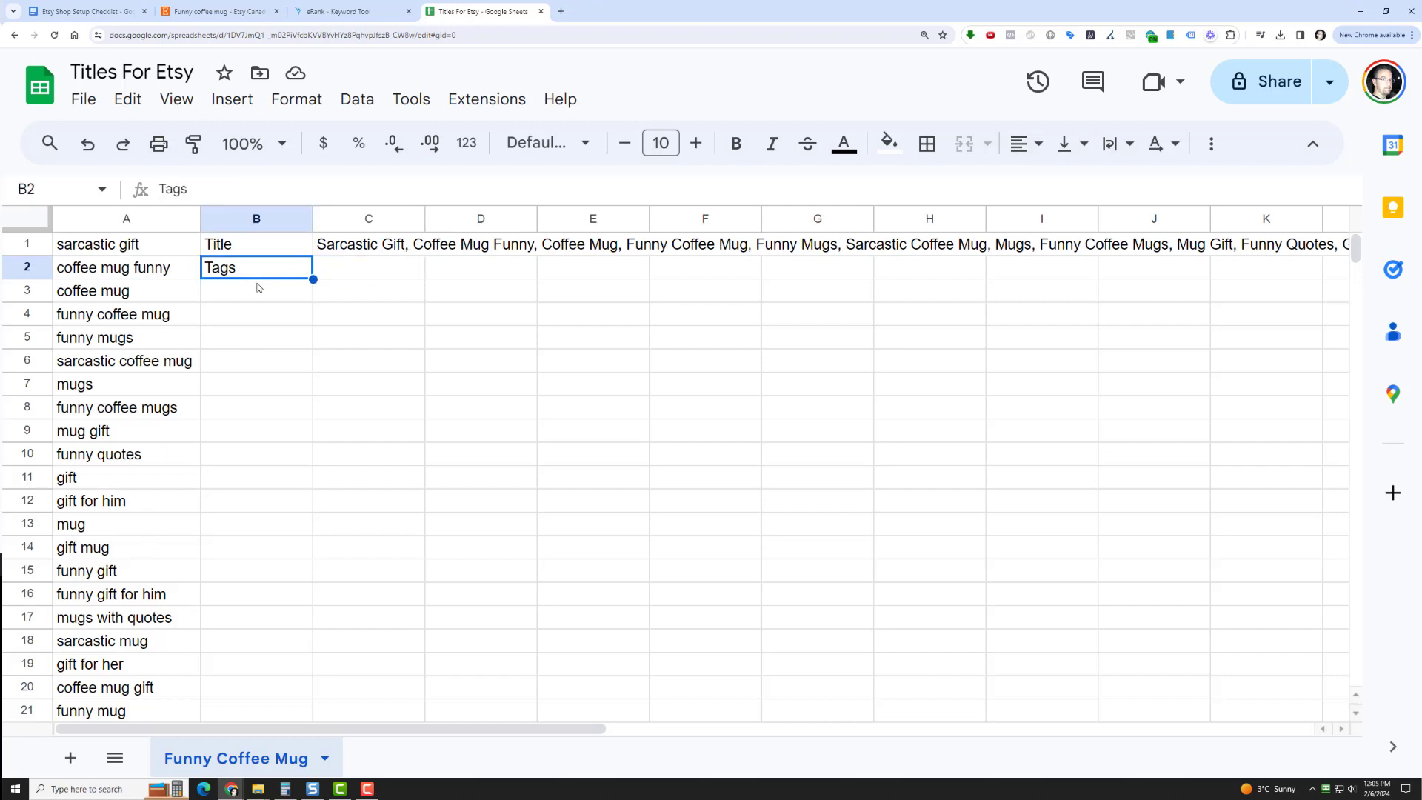
pyautogui.press('Delete')
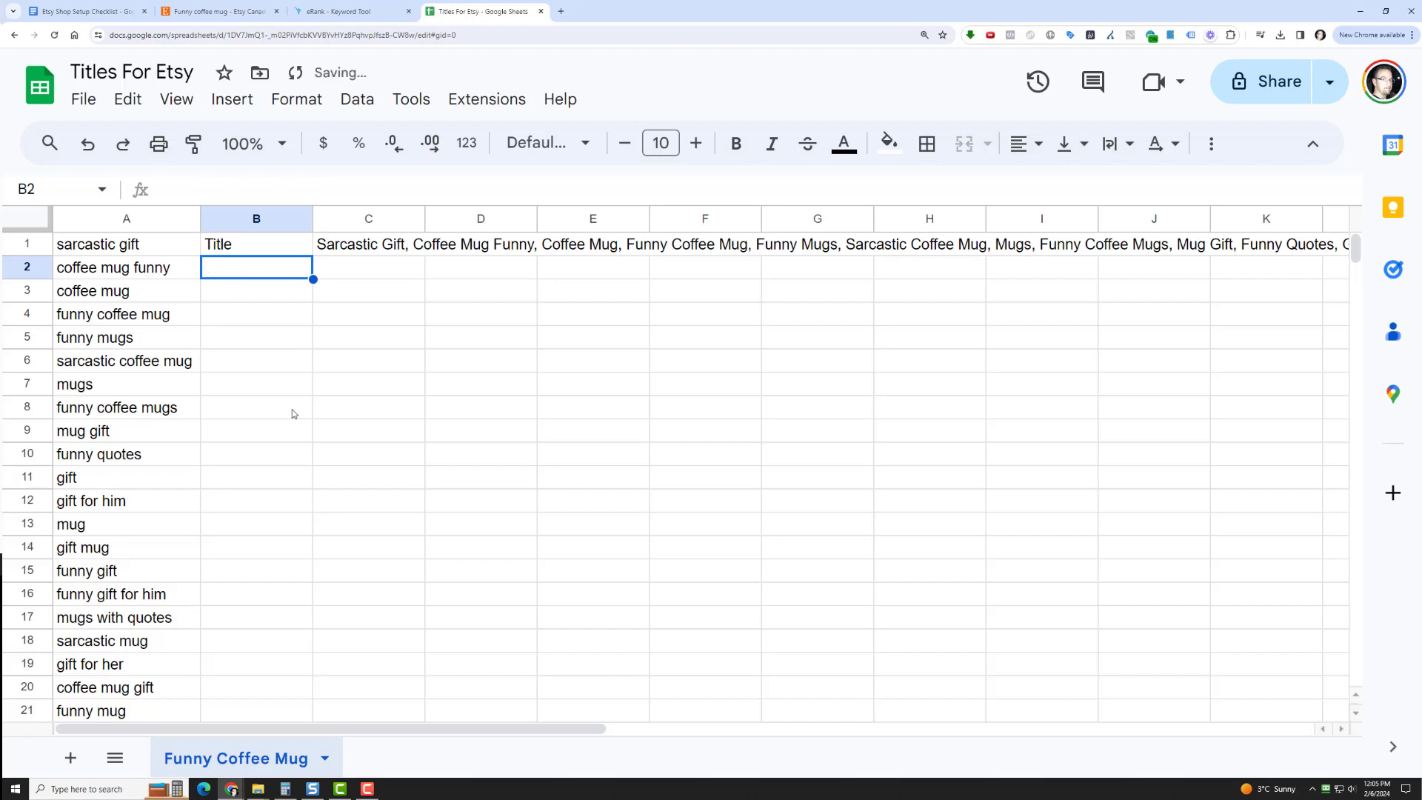
pyautogui.click(255, 248)
pyautogui.click(215, 183)
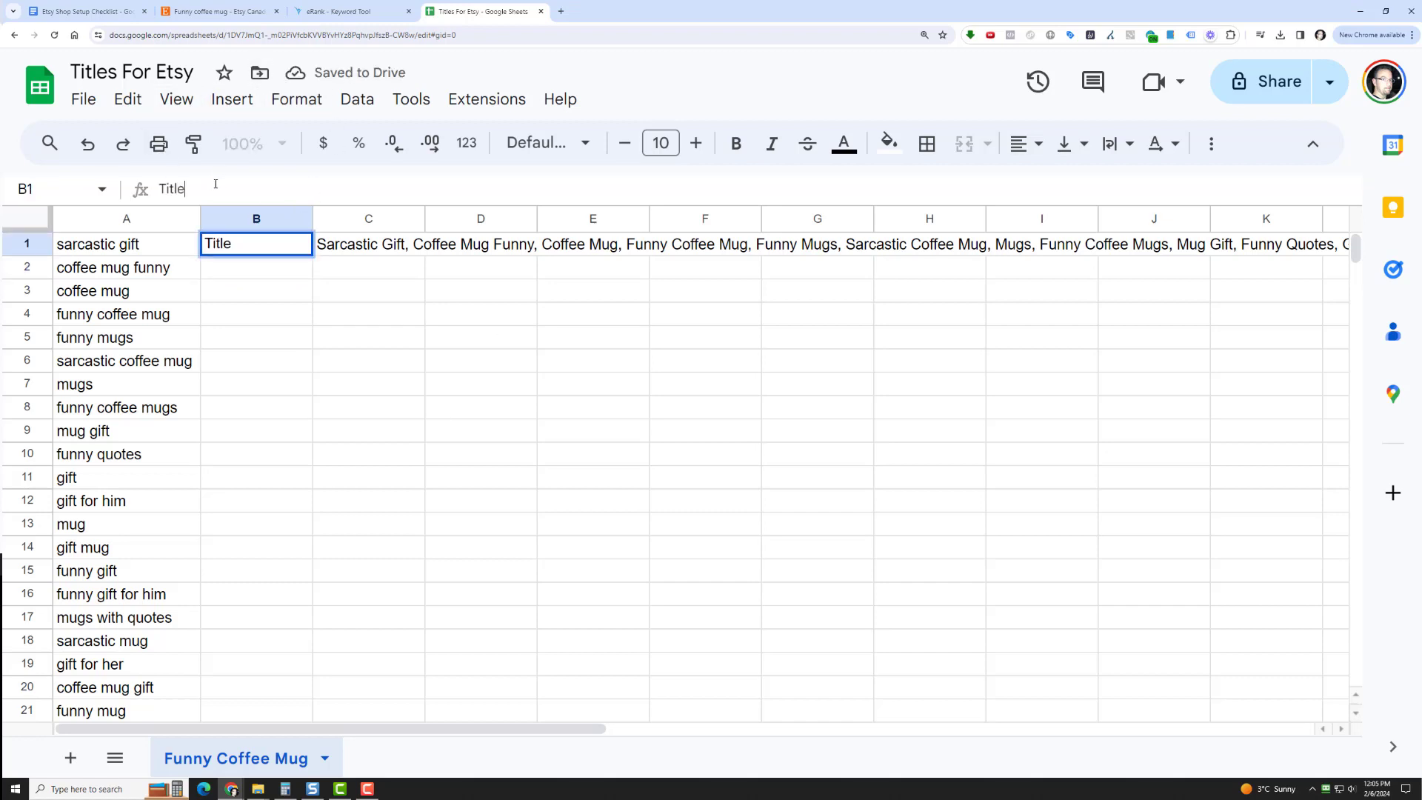
pyautogui.write('/Tags')
pyautogui.press('Tab')
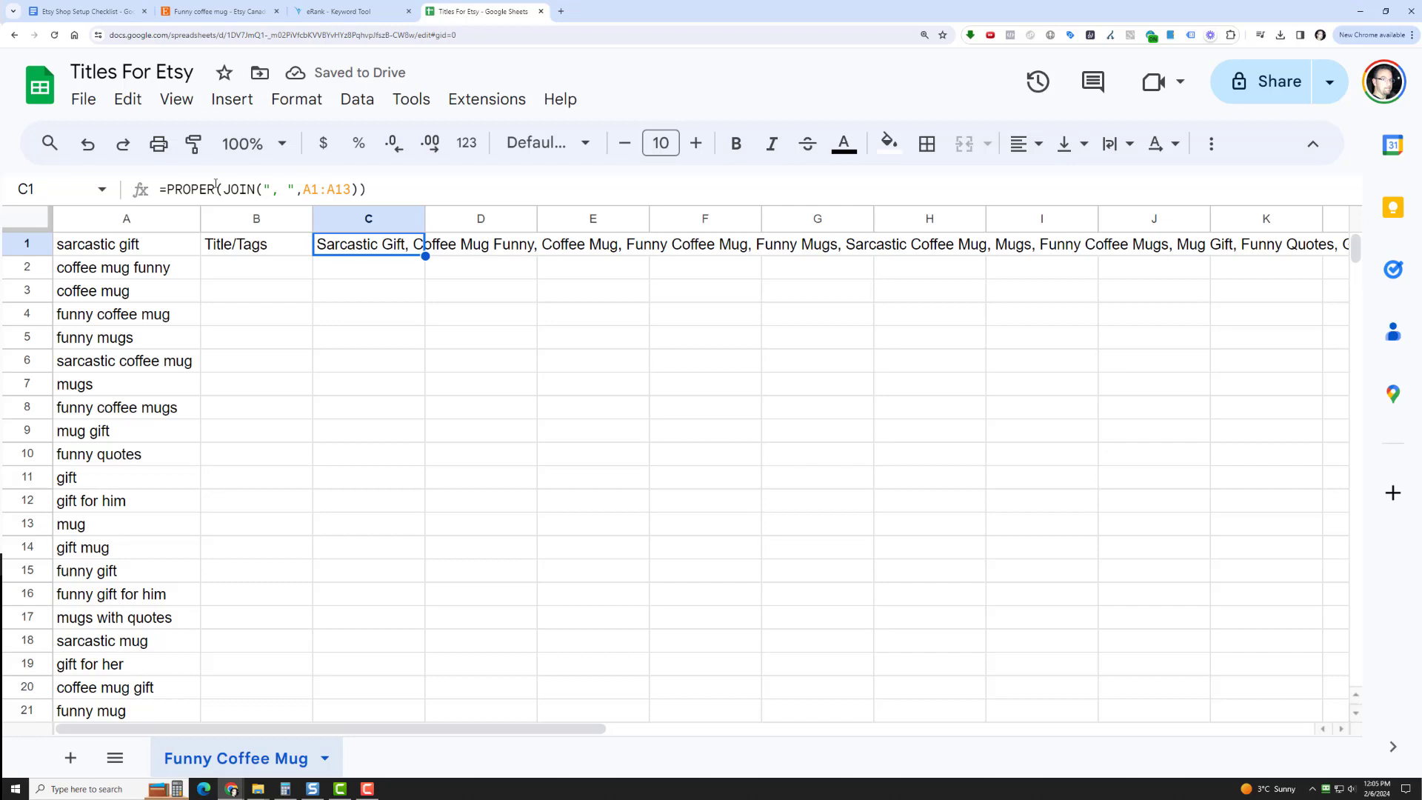
# Randomize the keyword order in the whole of column A and check the newly joined keywords in C1
pyautogui.click(157, 222)
pyautogui.click(357, 98)
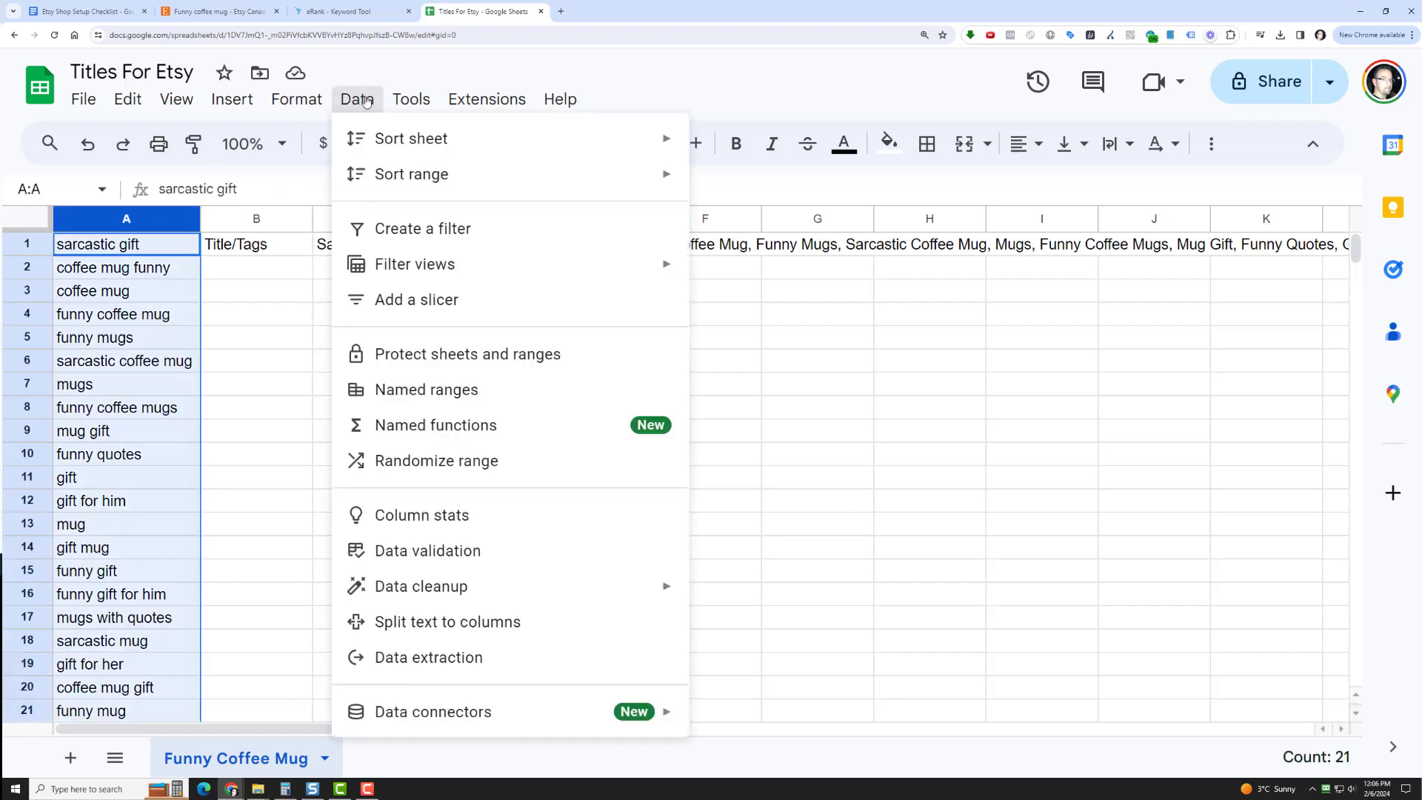
pyautogui.click(527, 460)
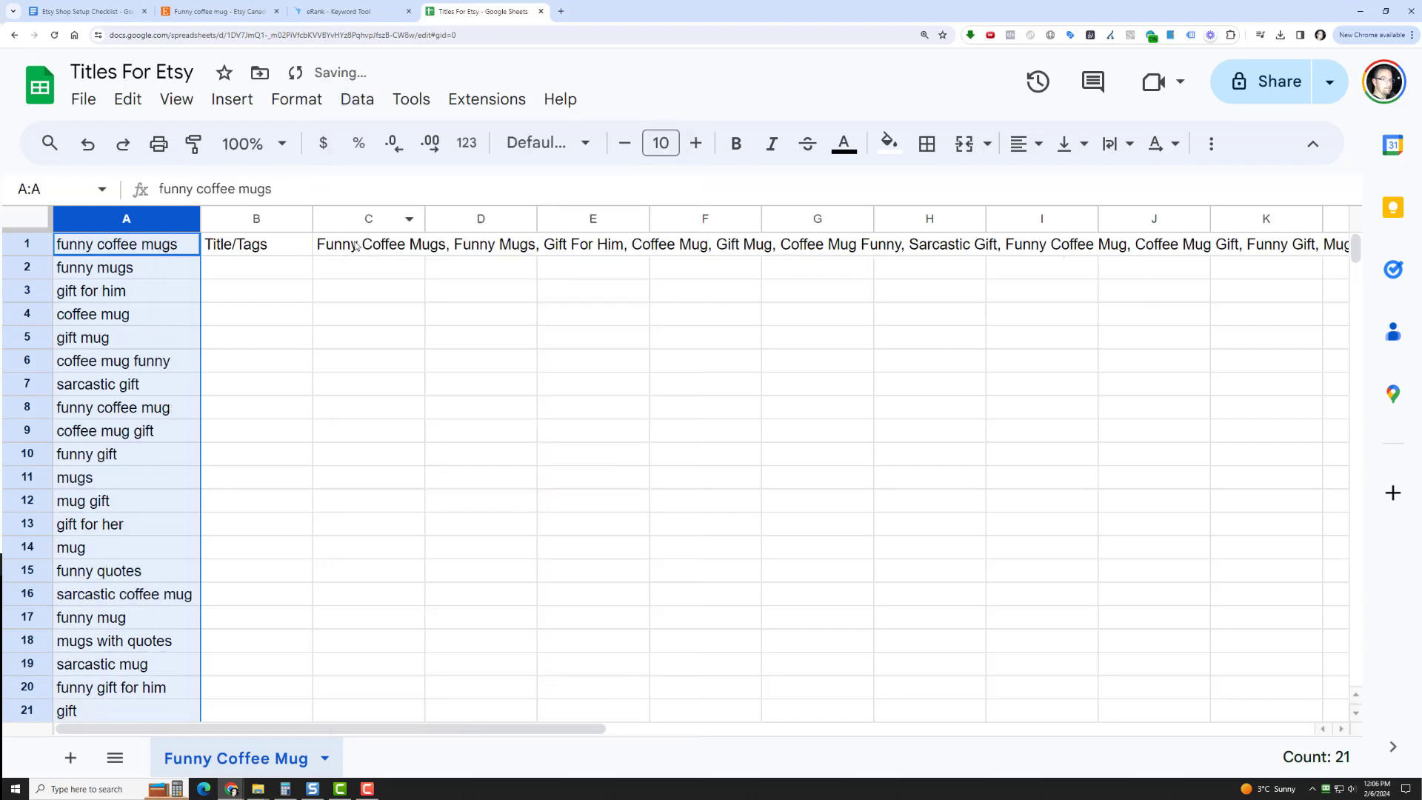
pyautogui.click(355, 246)
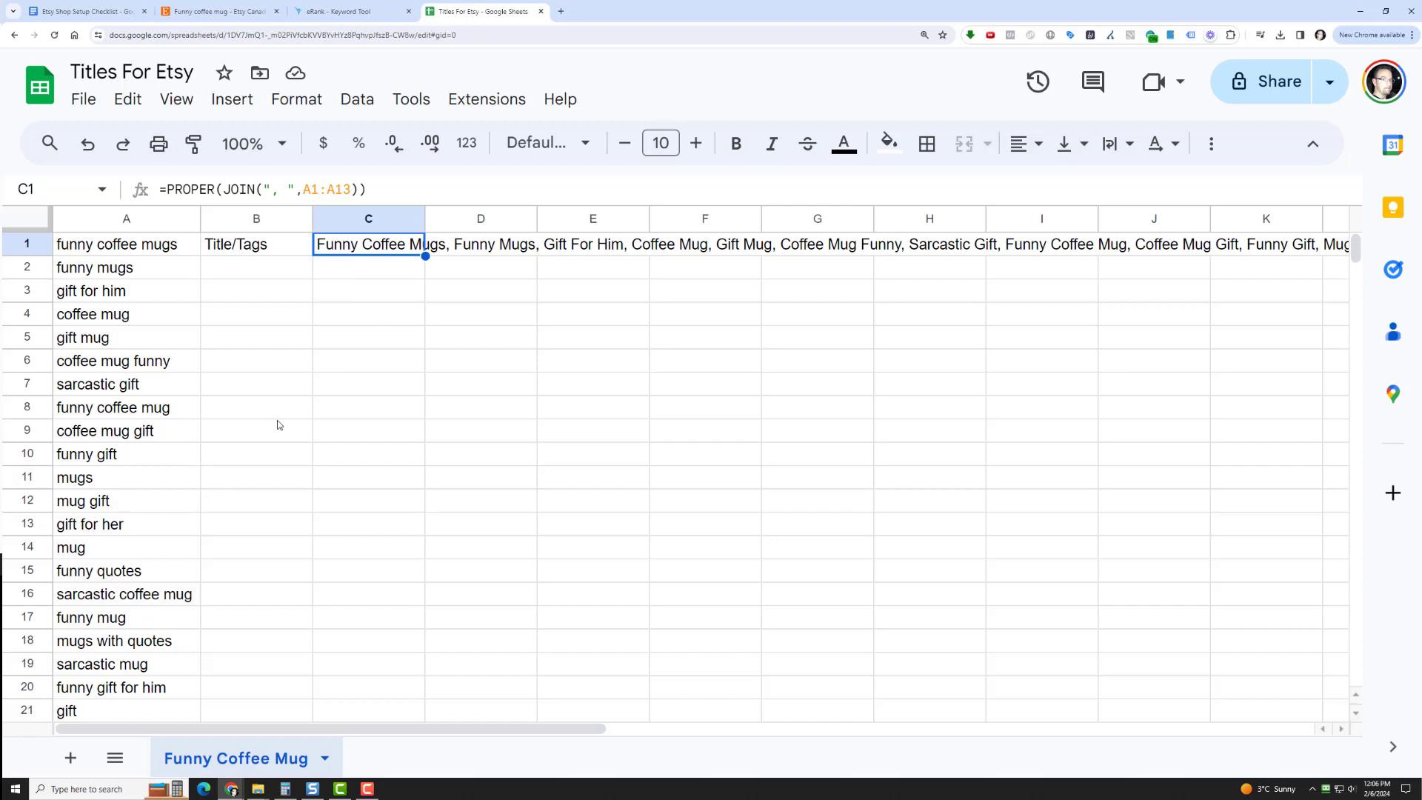
pyautogui.click(354, 406)
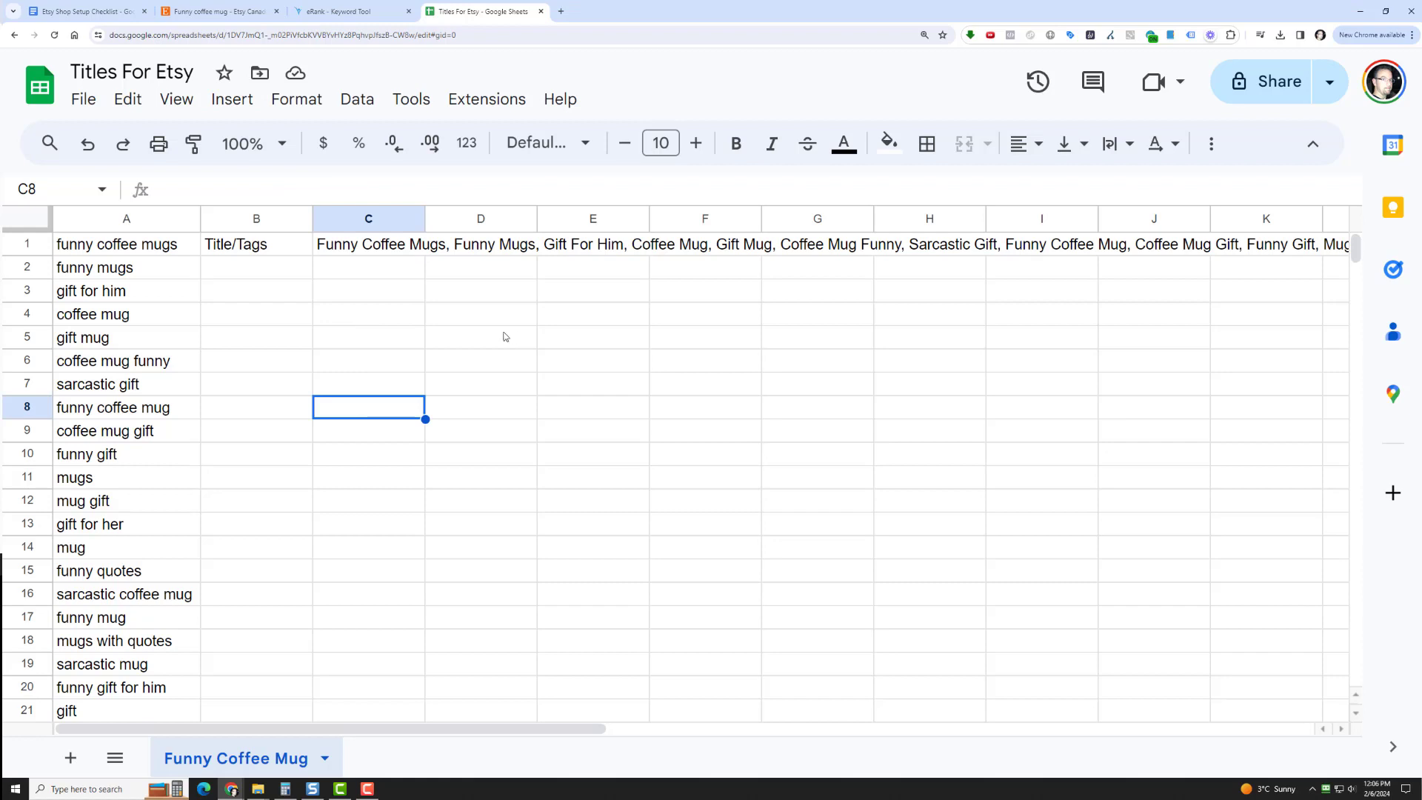
pyautogui.click(385, 244)
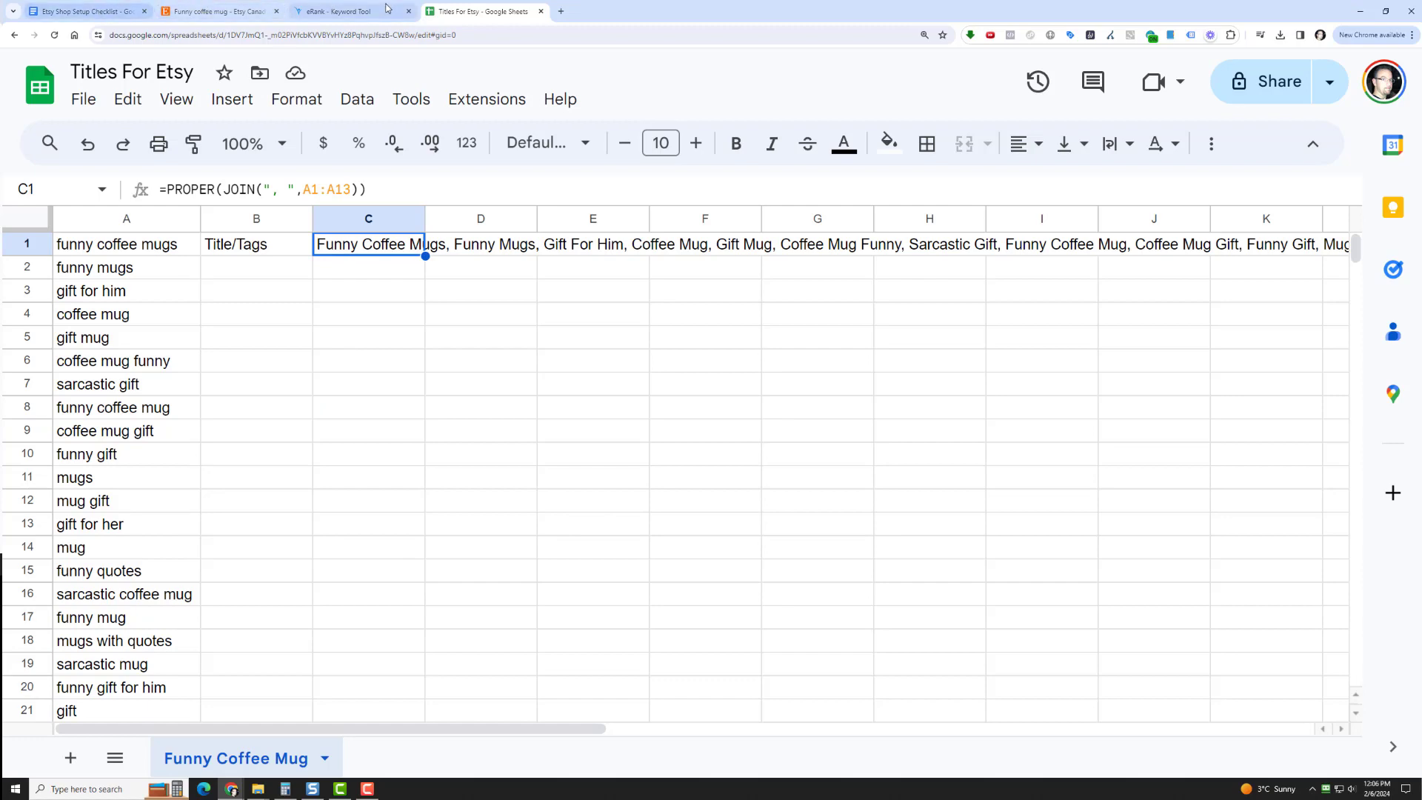
# Switch to eRank's keyword tool and review the "funny coffee mug" keyword ideas, comparing the selected keywords' searches, clicks, CTR and competition
pyautogui.click(353, 11)
pyautogui.scroll(20, 322, 374)
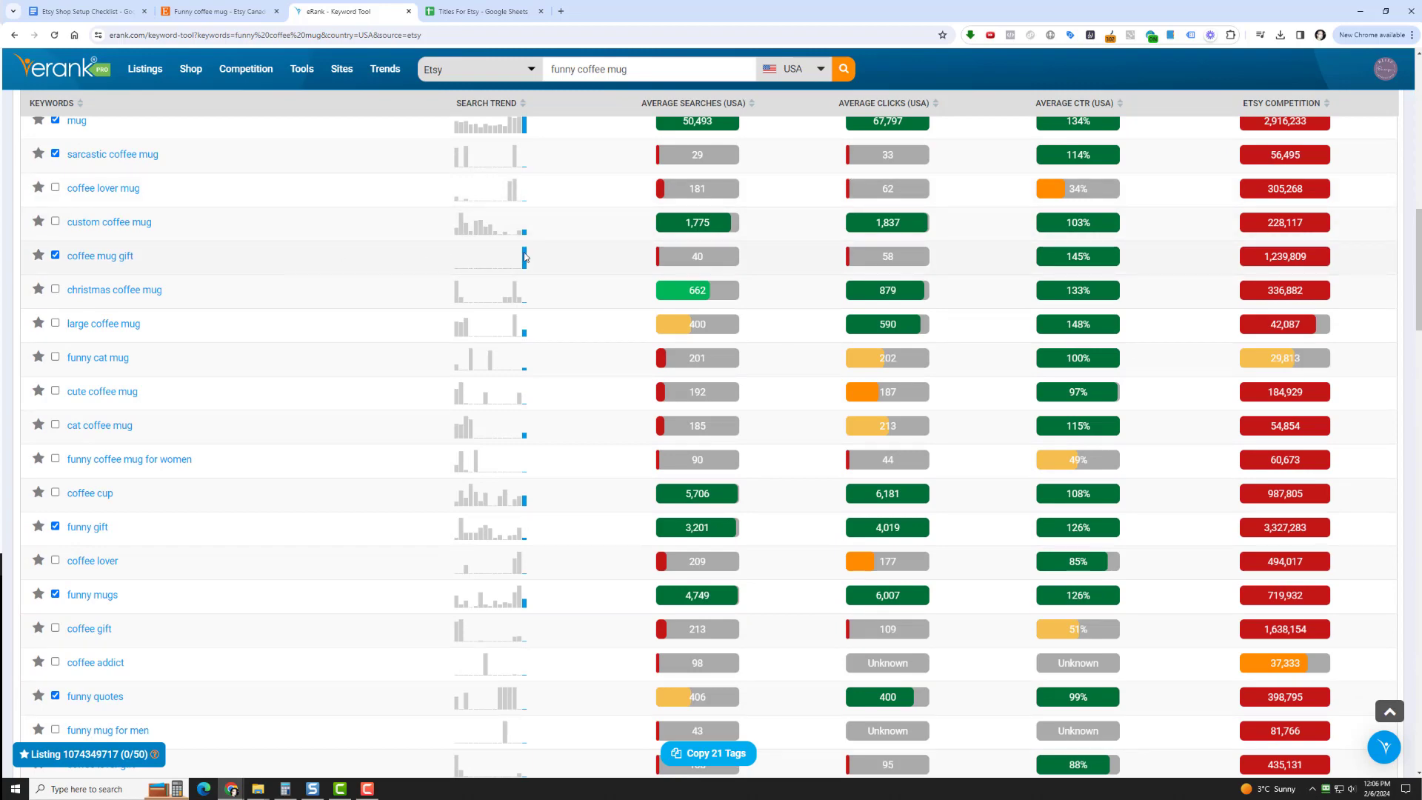
pyautogui.scroll(12, 518, 252)
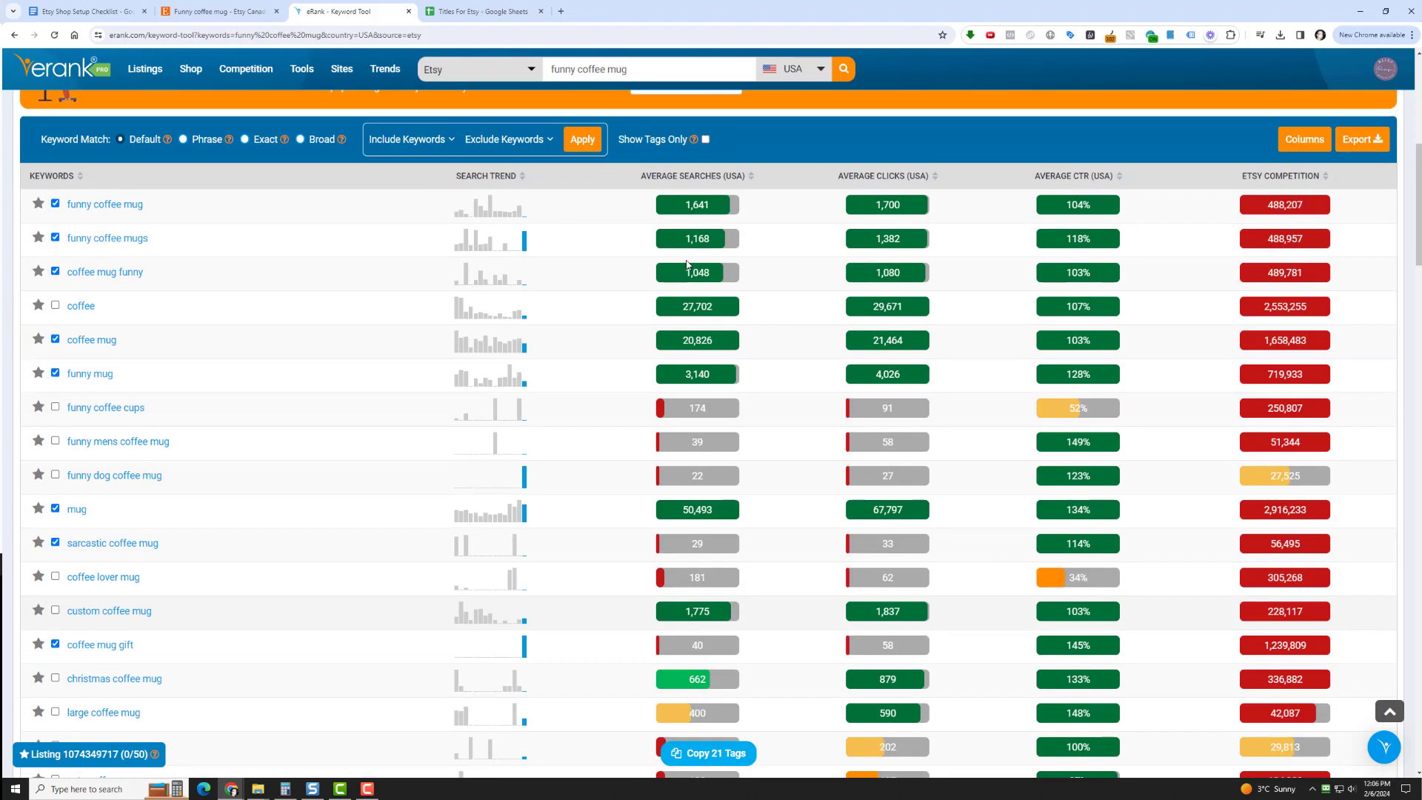
pyautogui.scroll(-7, 224, 232)
pyautogui.scroll(-5, 984, 582)
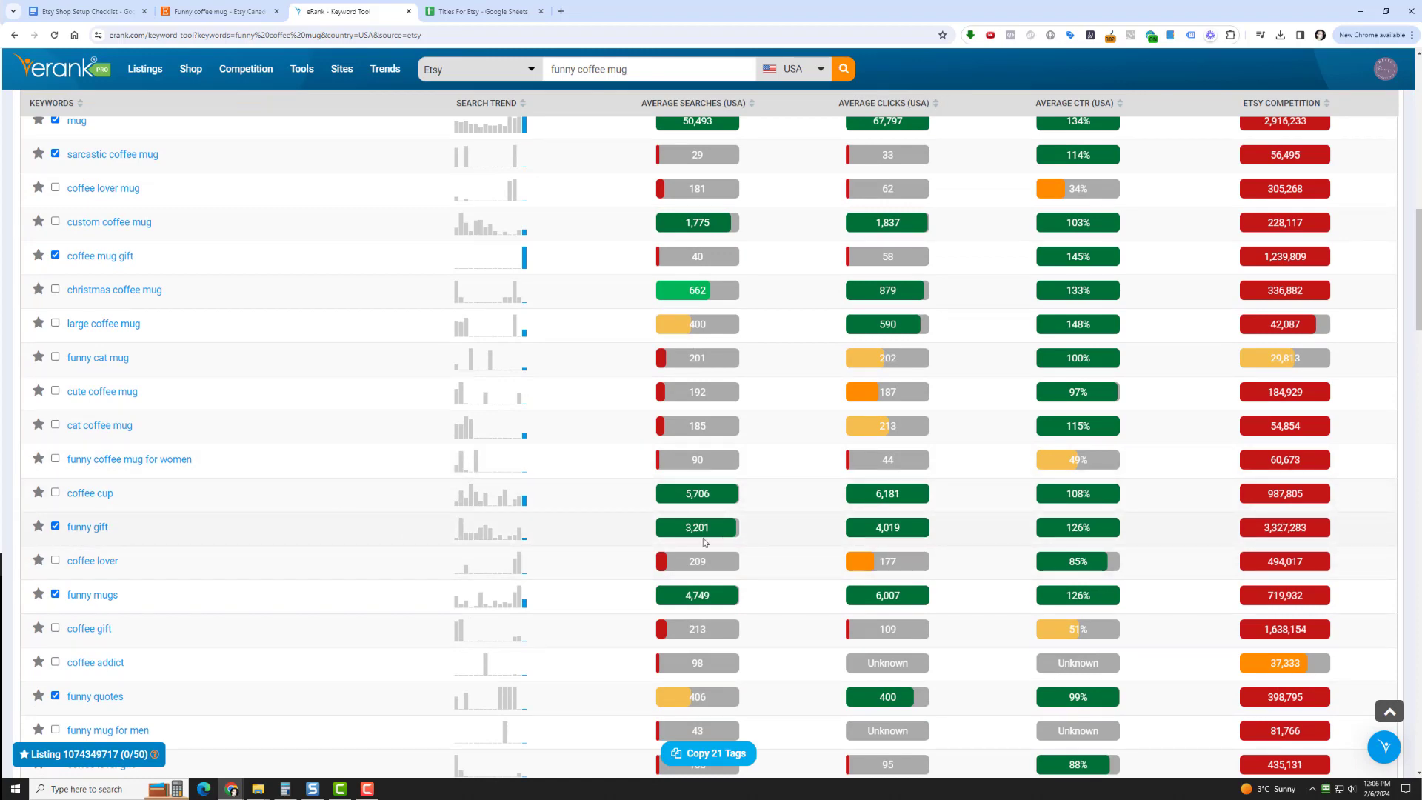
pyautogui.scroll(-3, 229, 461)
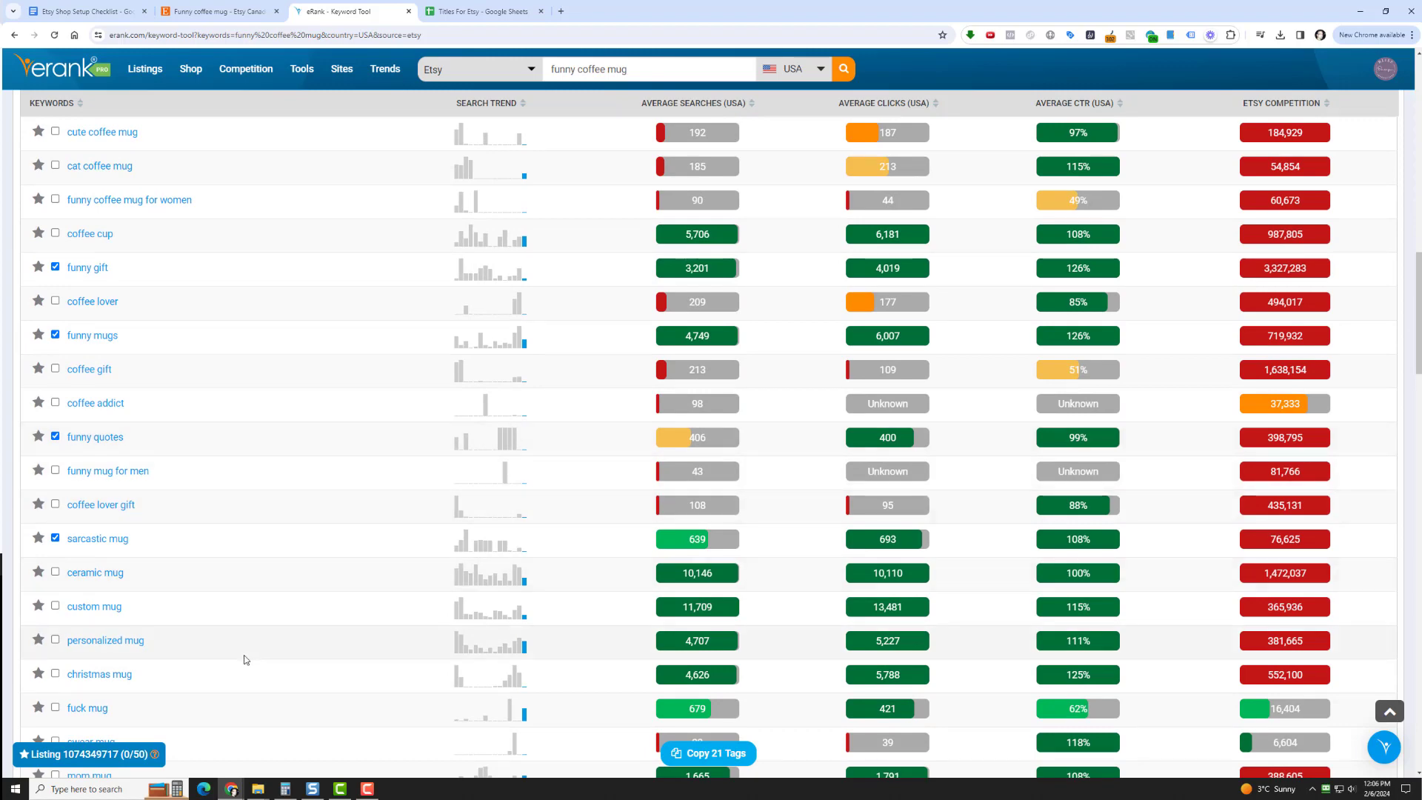
pyautogui.scroll(-5, 237, 534)
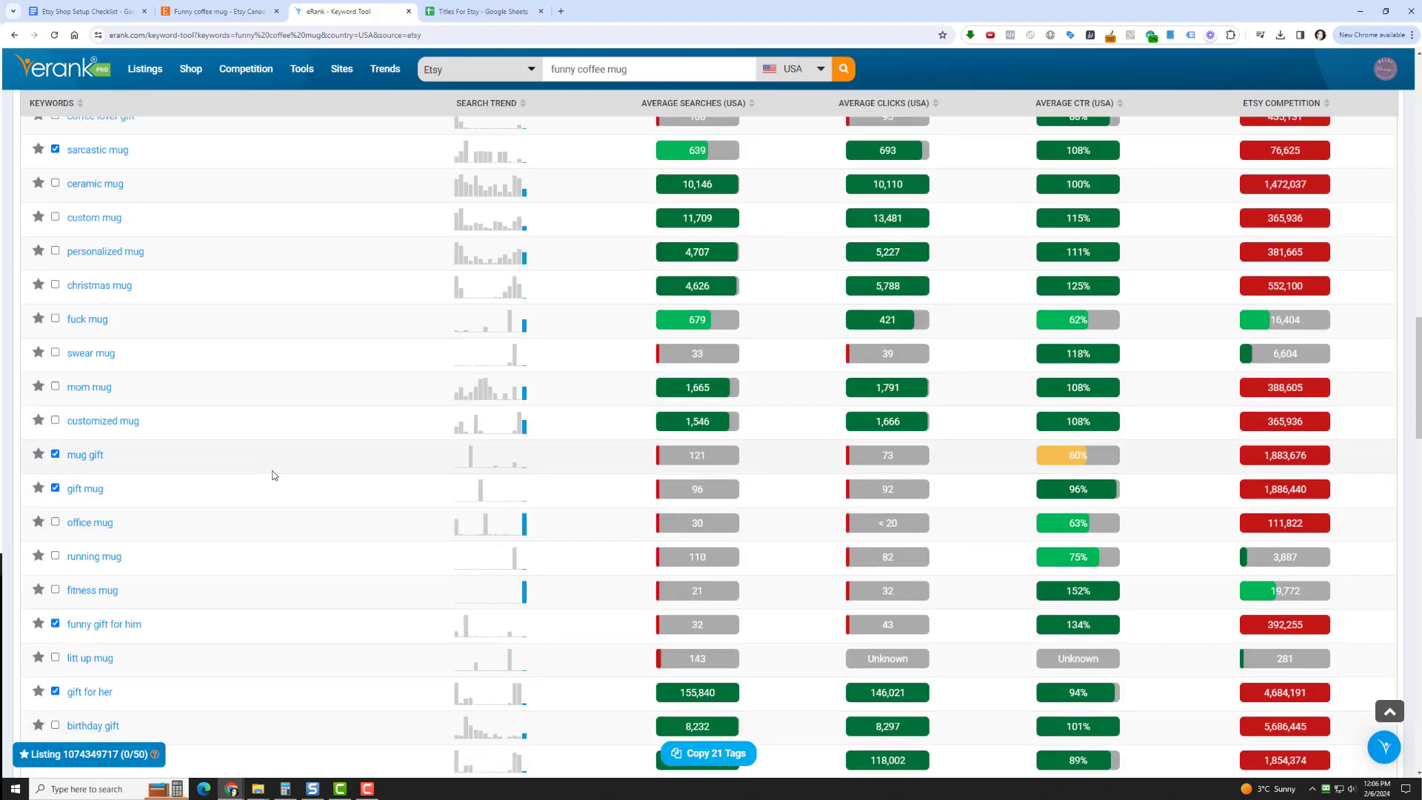
pyautogui.scroll(-3, 273, 498)
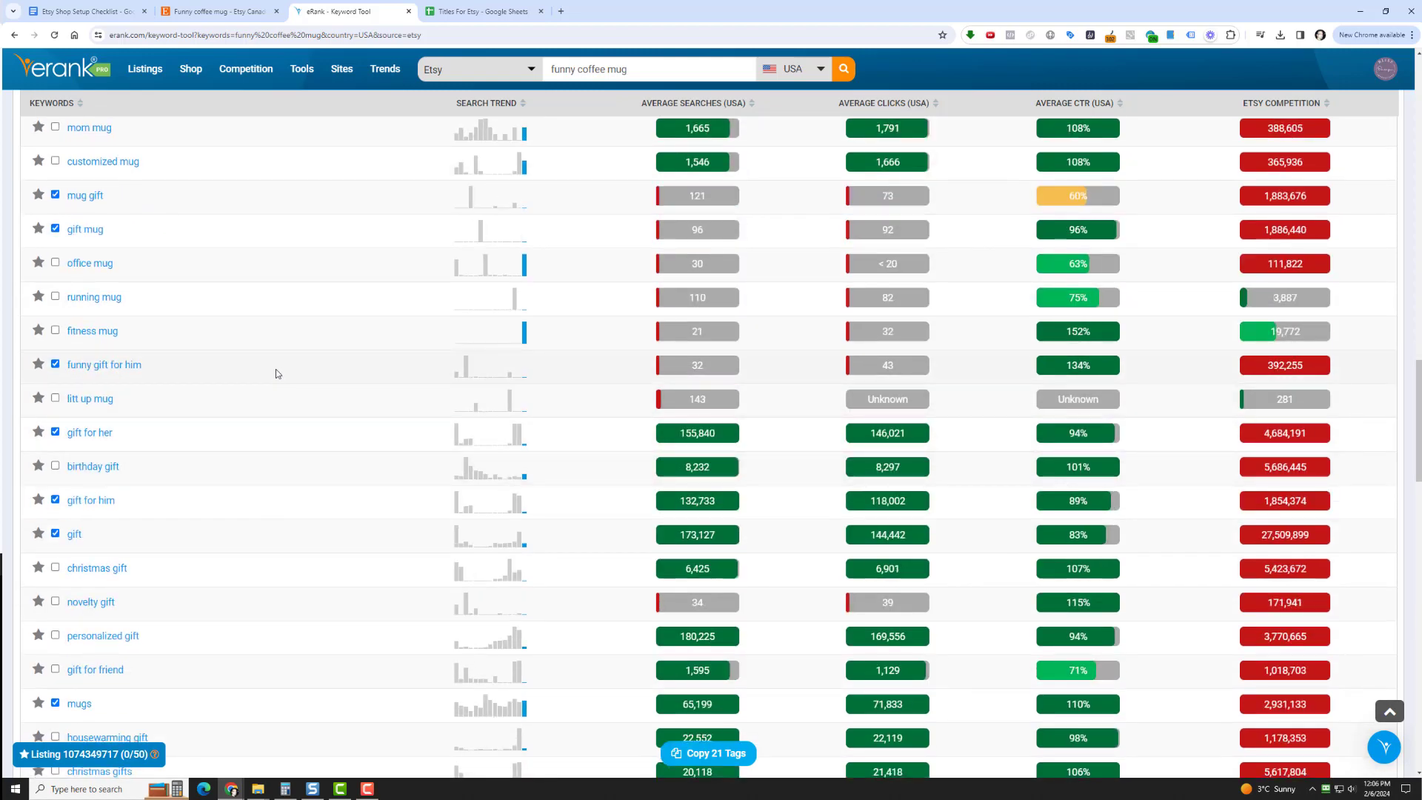
pyautogui.scroll(-5, 268, 491)
pyautogui.scroll(20, 268, 488)
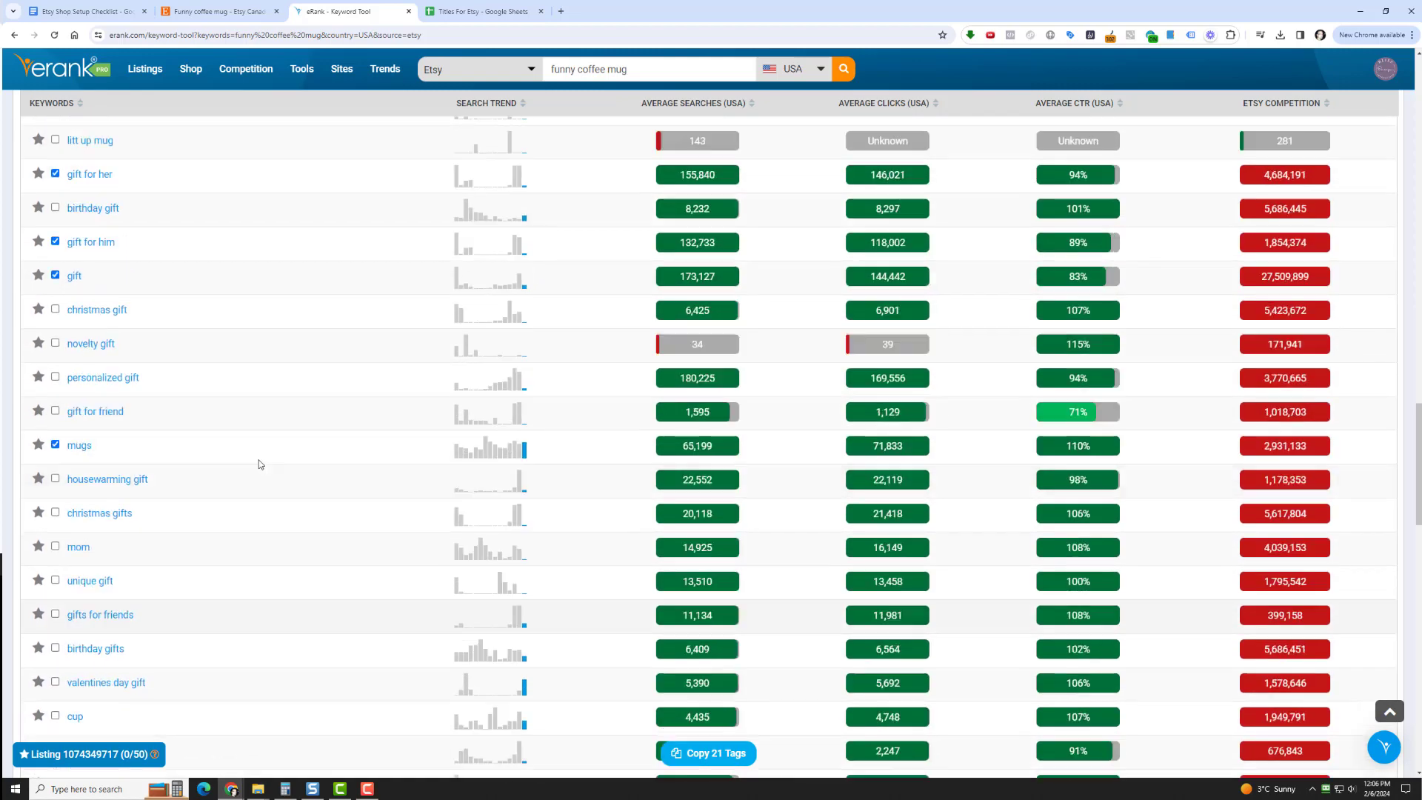
pyautogui.scroll(2, 268, 469)
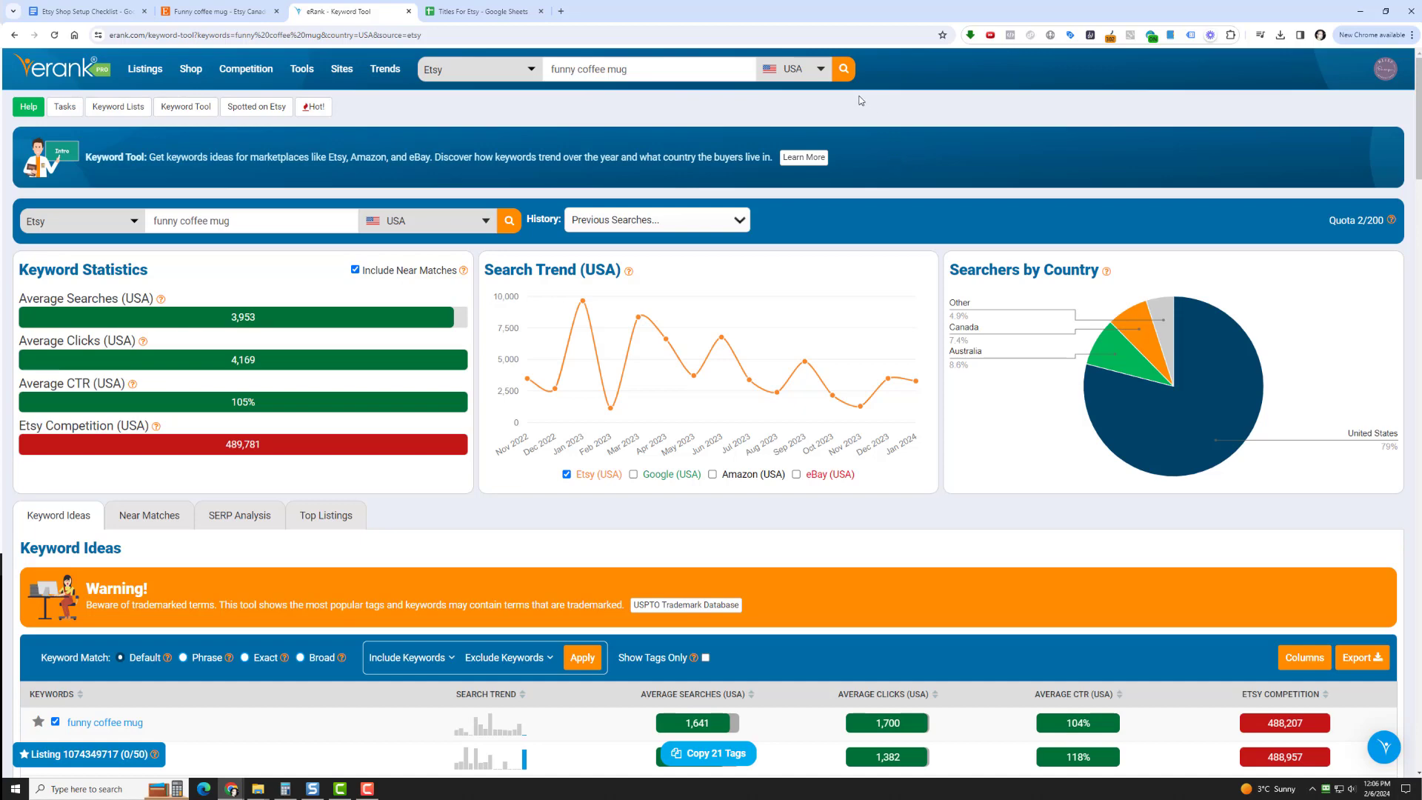
pyautogui.click(483, 11)
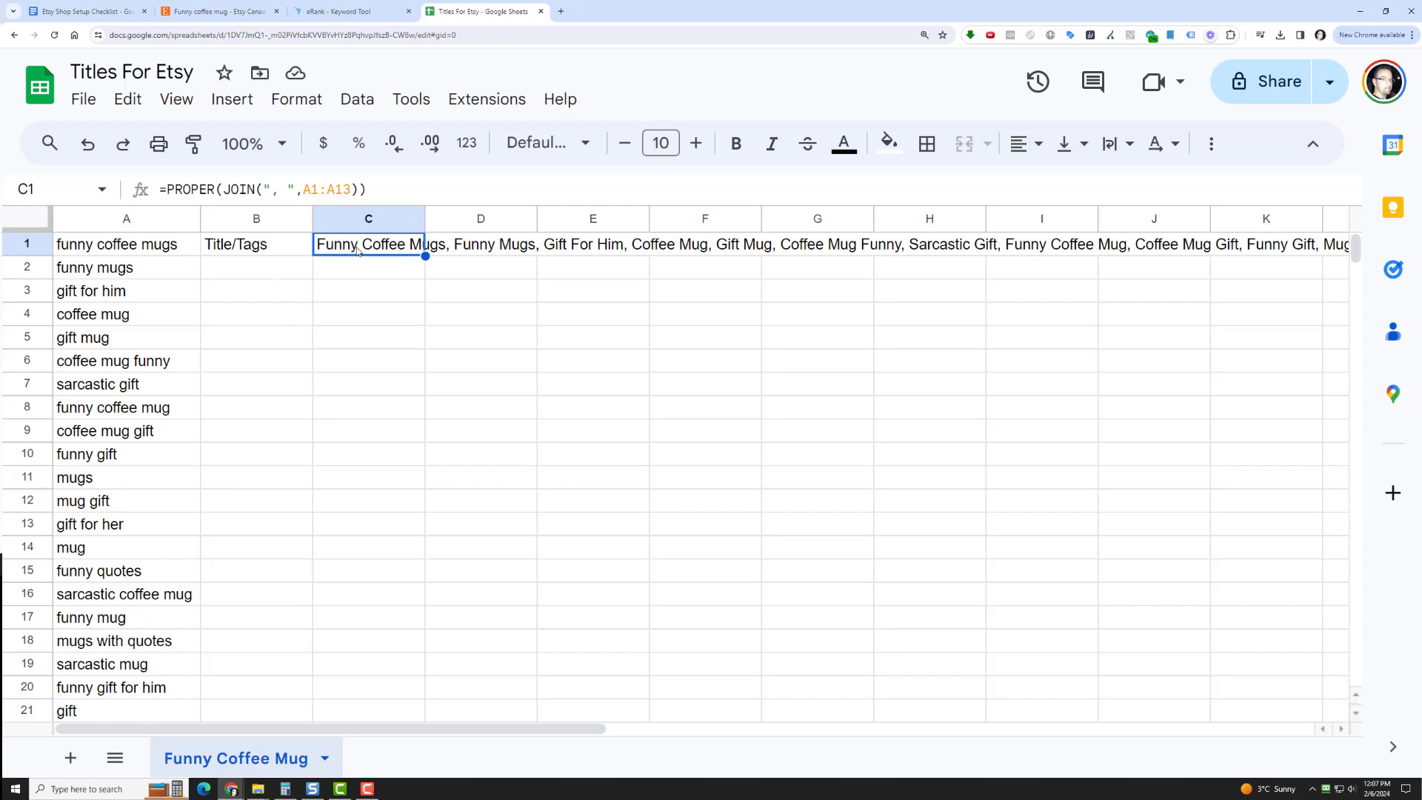
# Rename the spreadsheet file as "Tacypoc - Titles & Tags For Etsy"
pyautogui.click(274, 244)
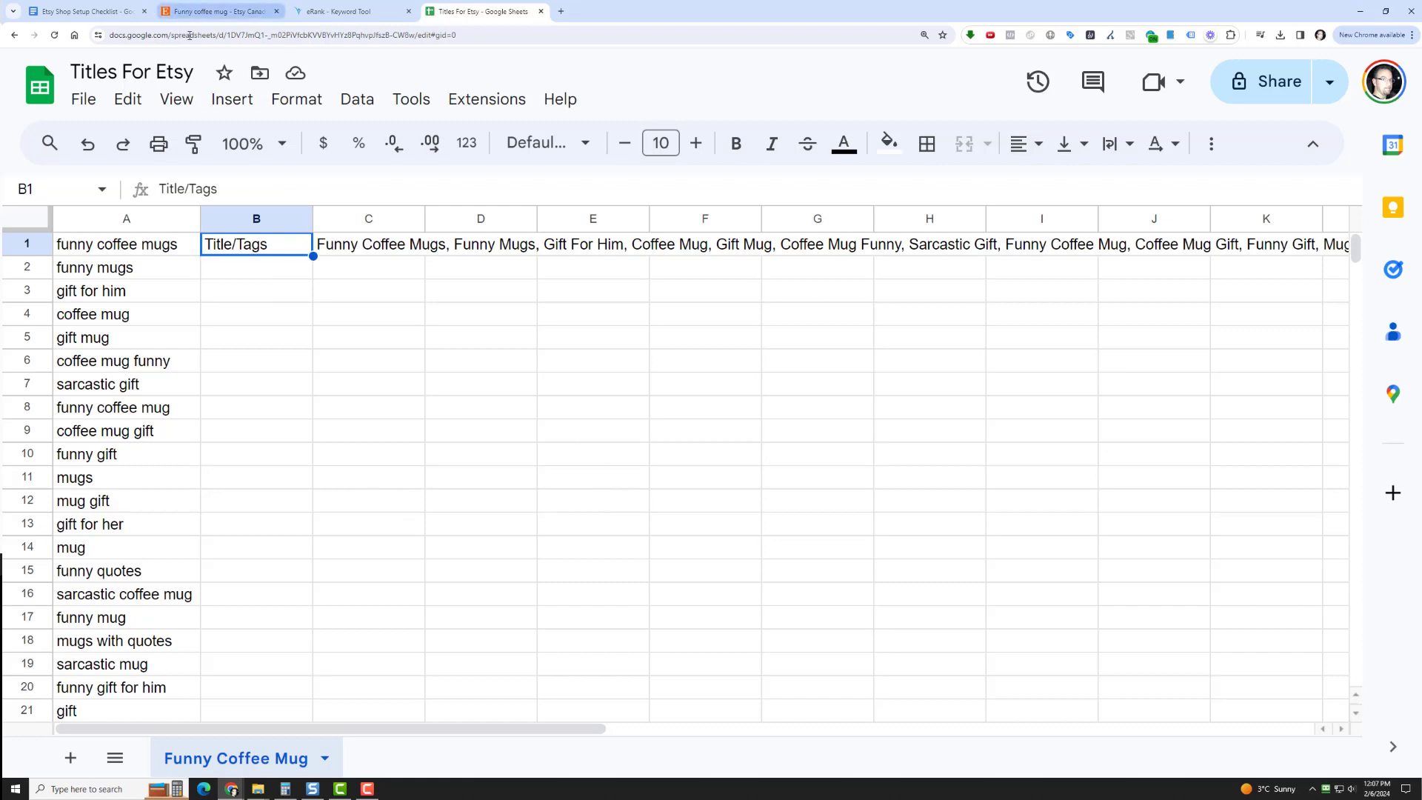
pyautogui.click(159, 72)
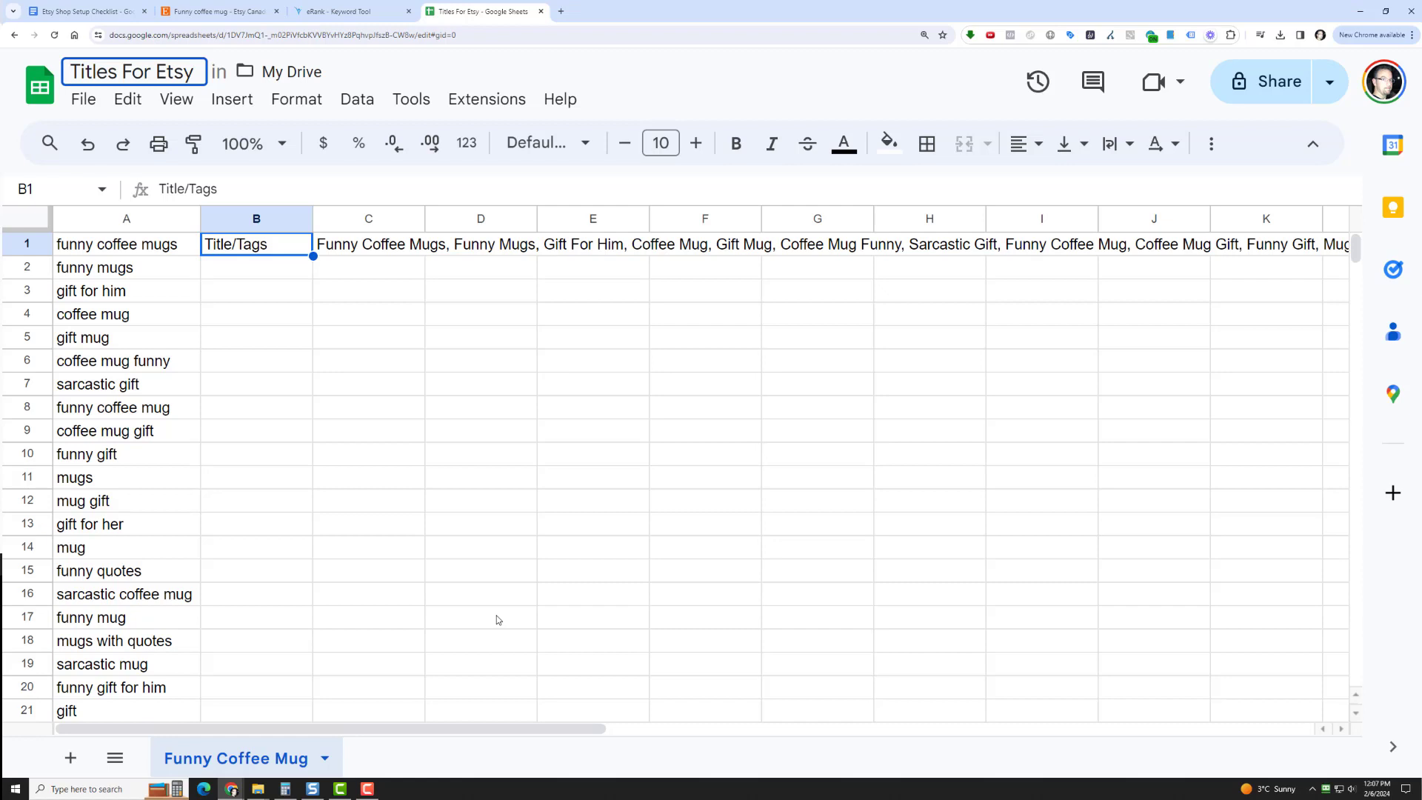
pyautogui.write('T')
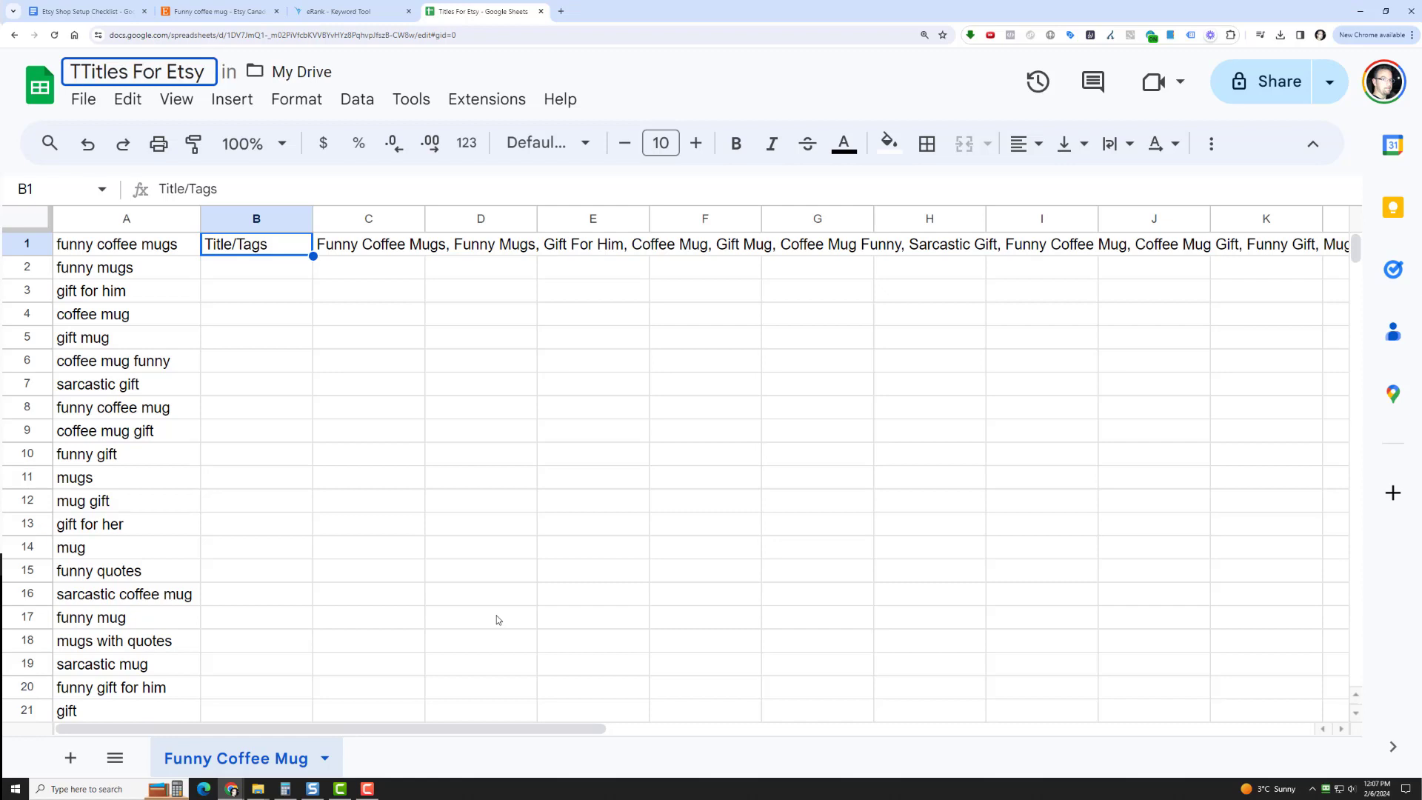
pyautogui.press('BackSpace')
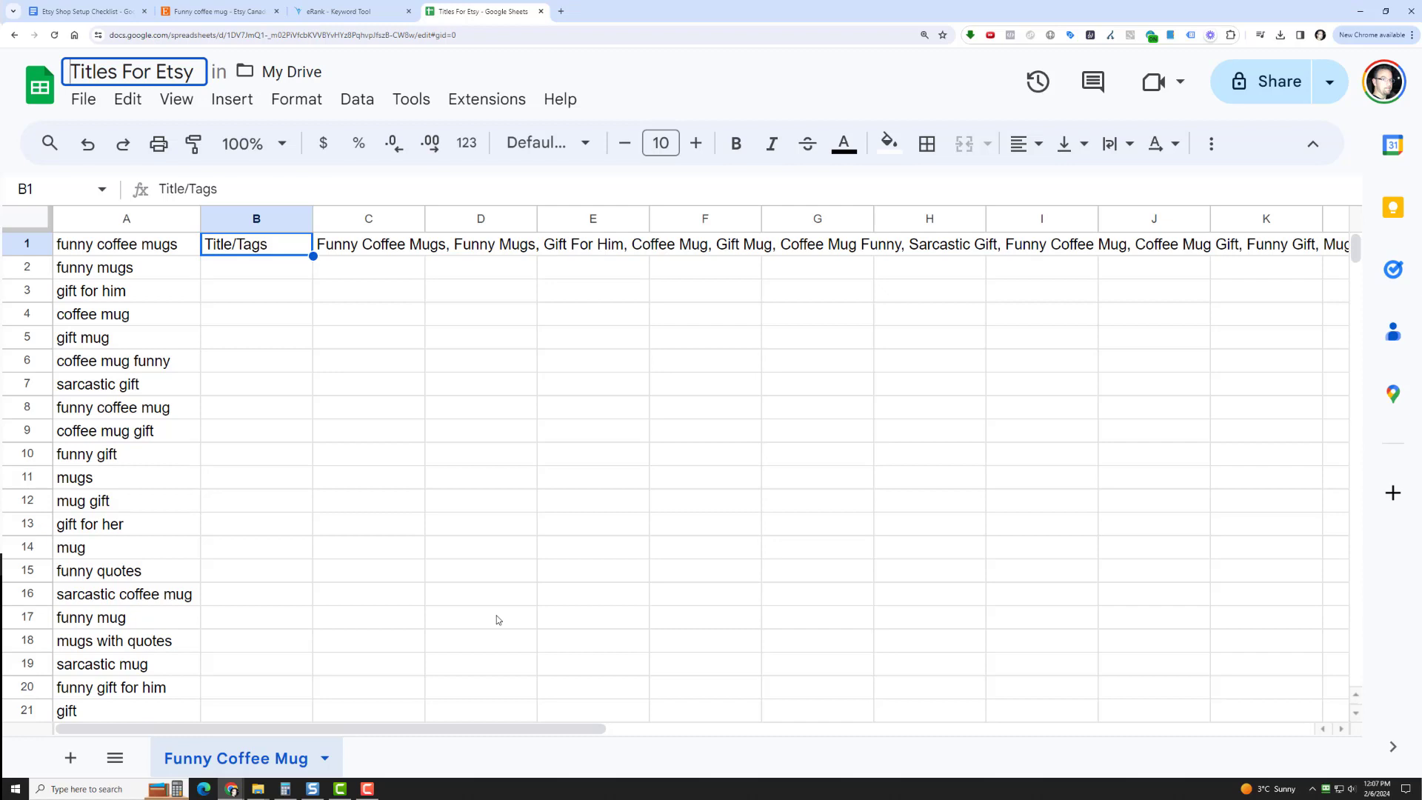
pyautogui.write('Tac')
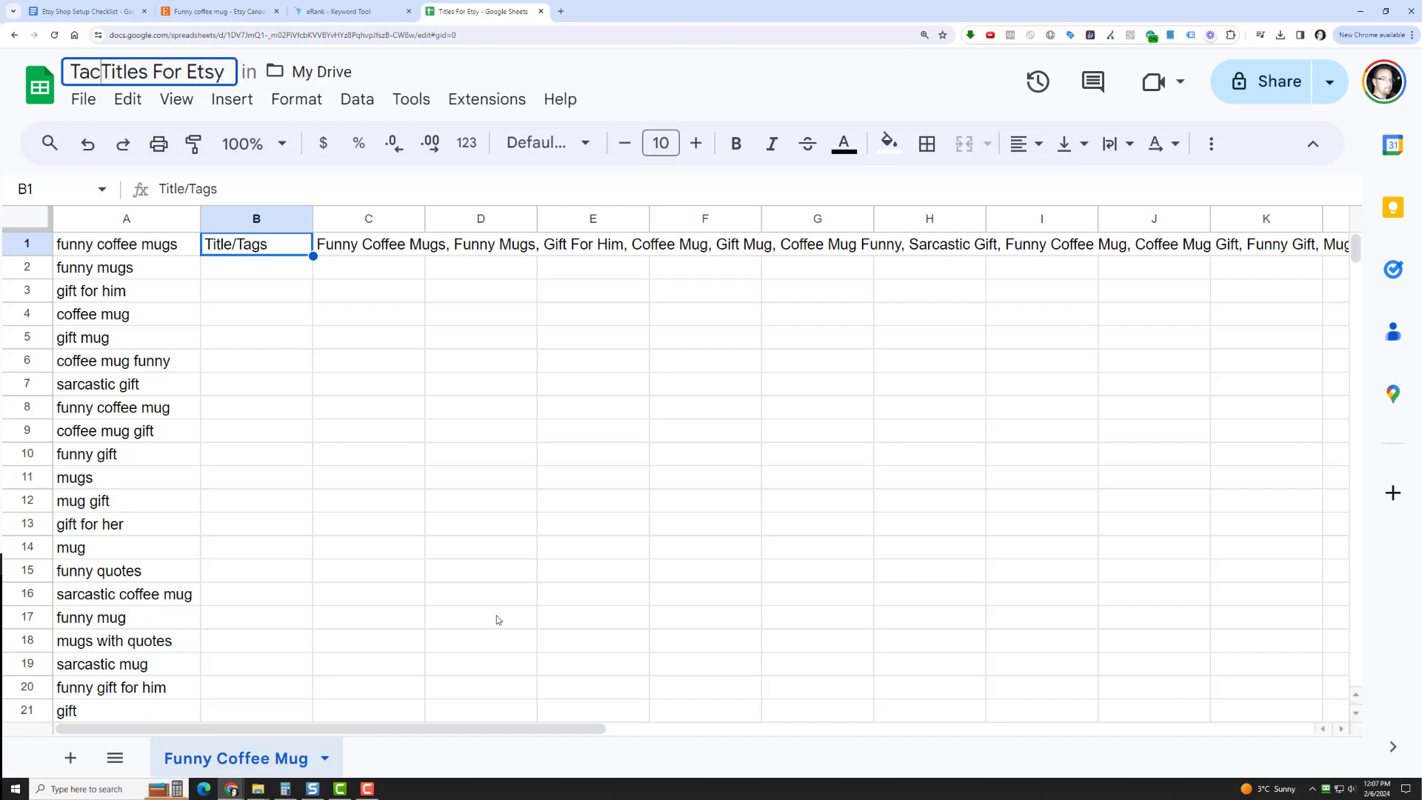
pyautogui.write('y')
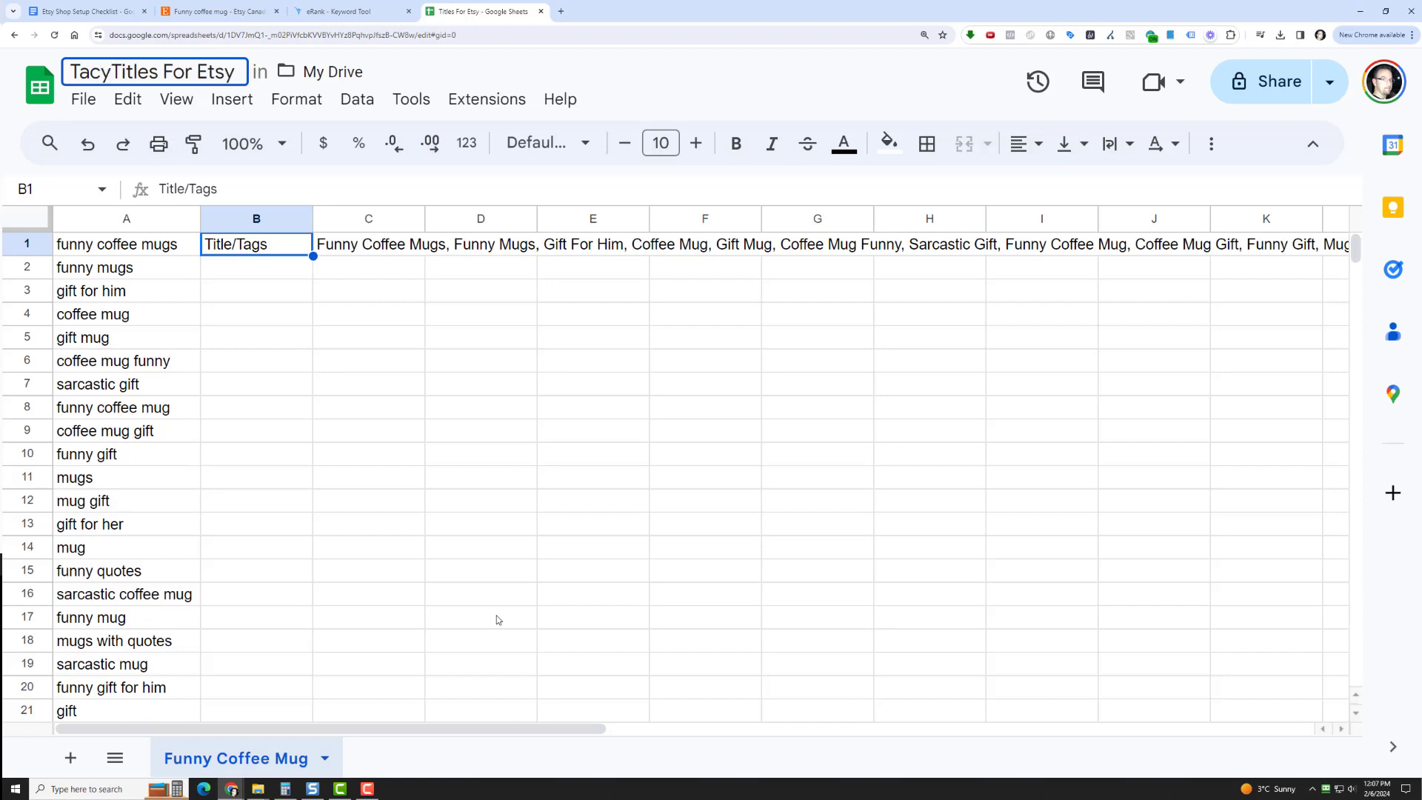
pyautogui.write('poc -')
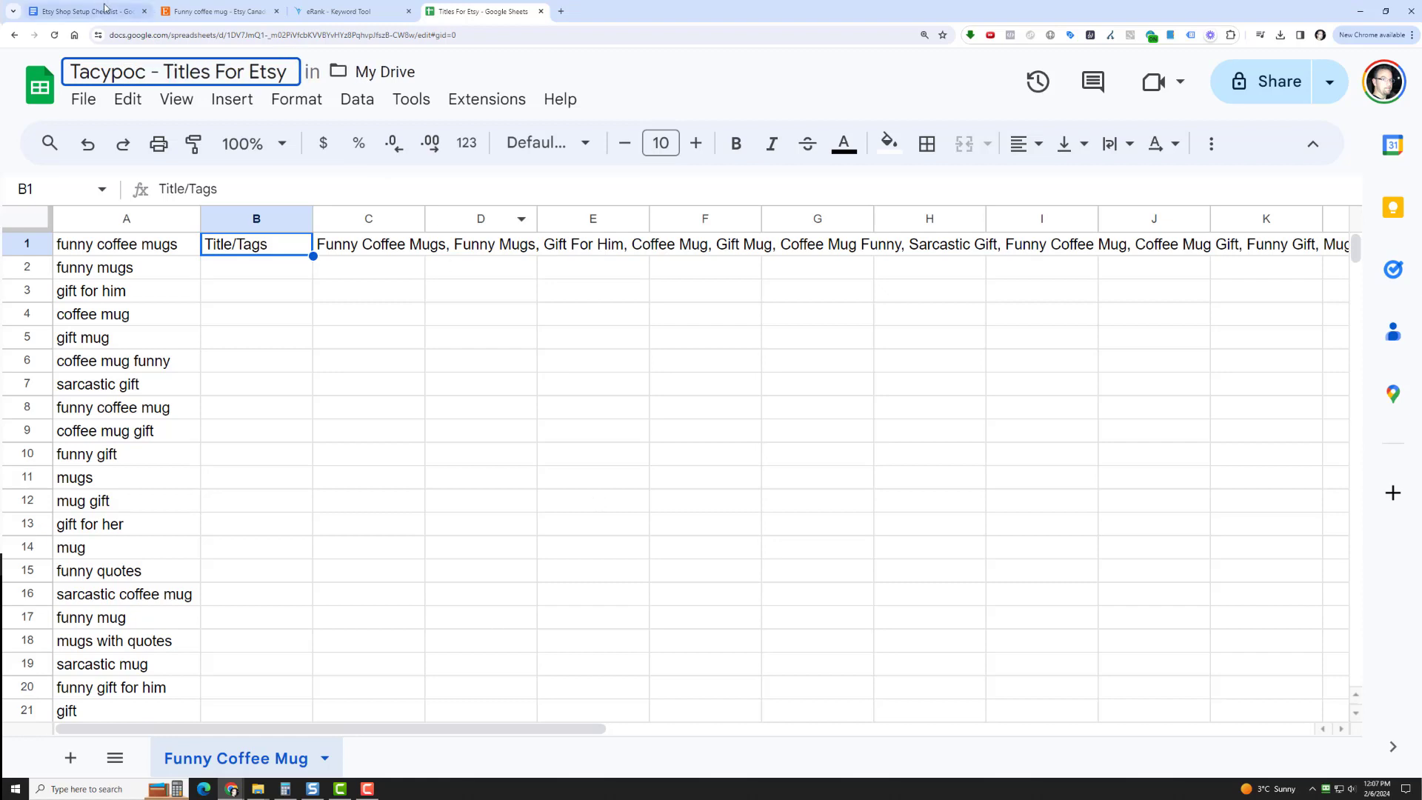
pyautogui.click(211, 65)
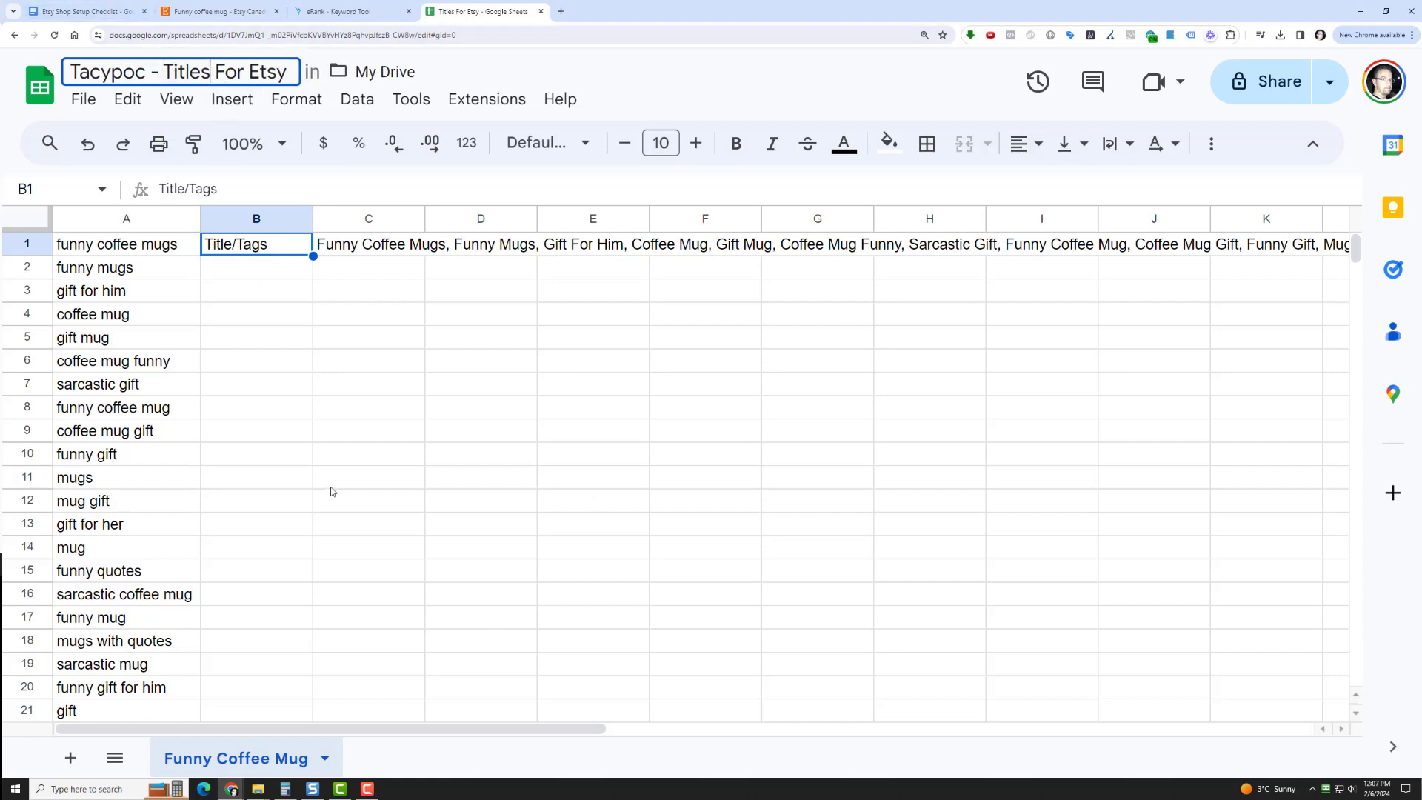
pyautogui.write('& Tags')
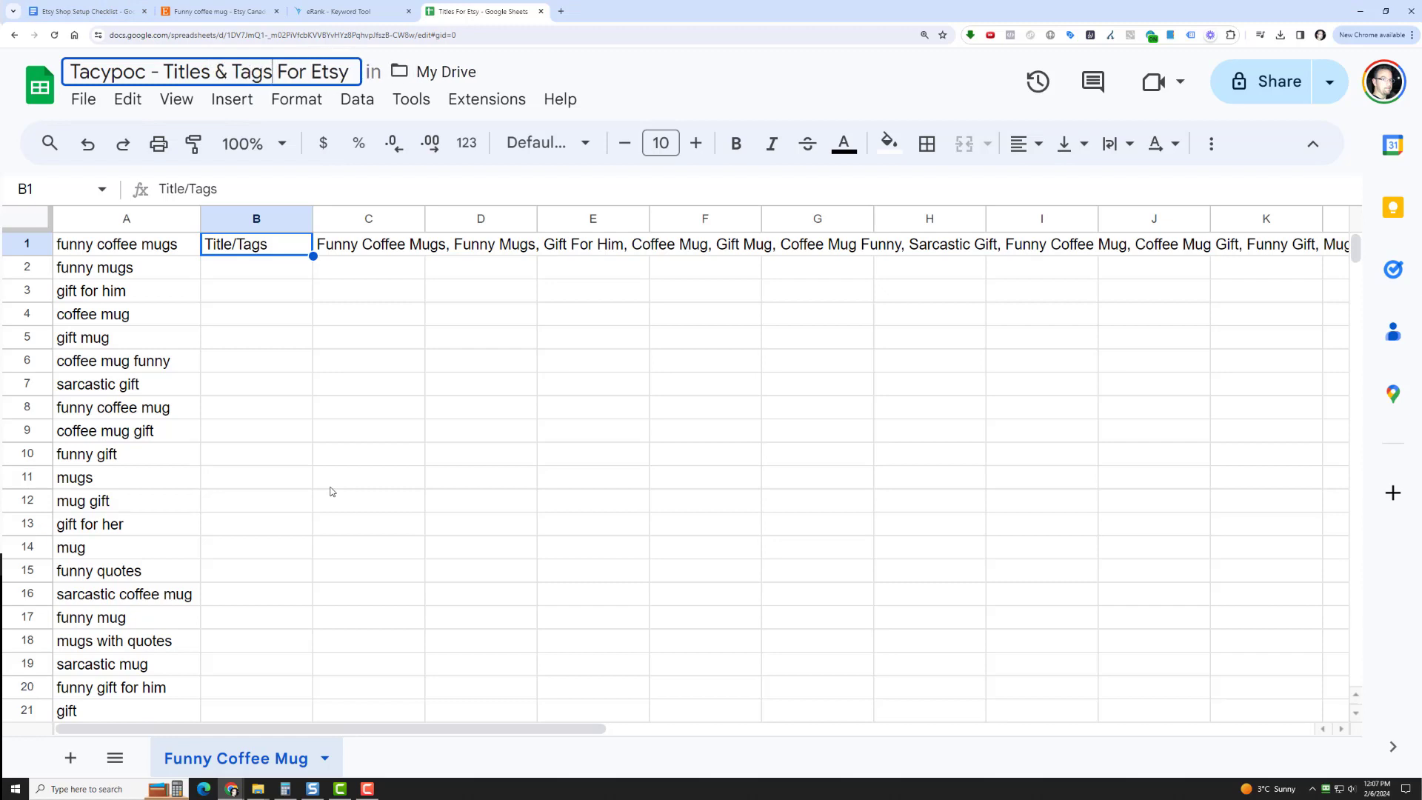
pyautogui.click(331, 485)
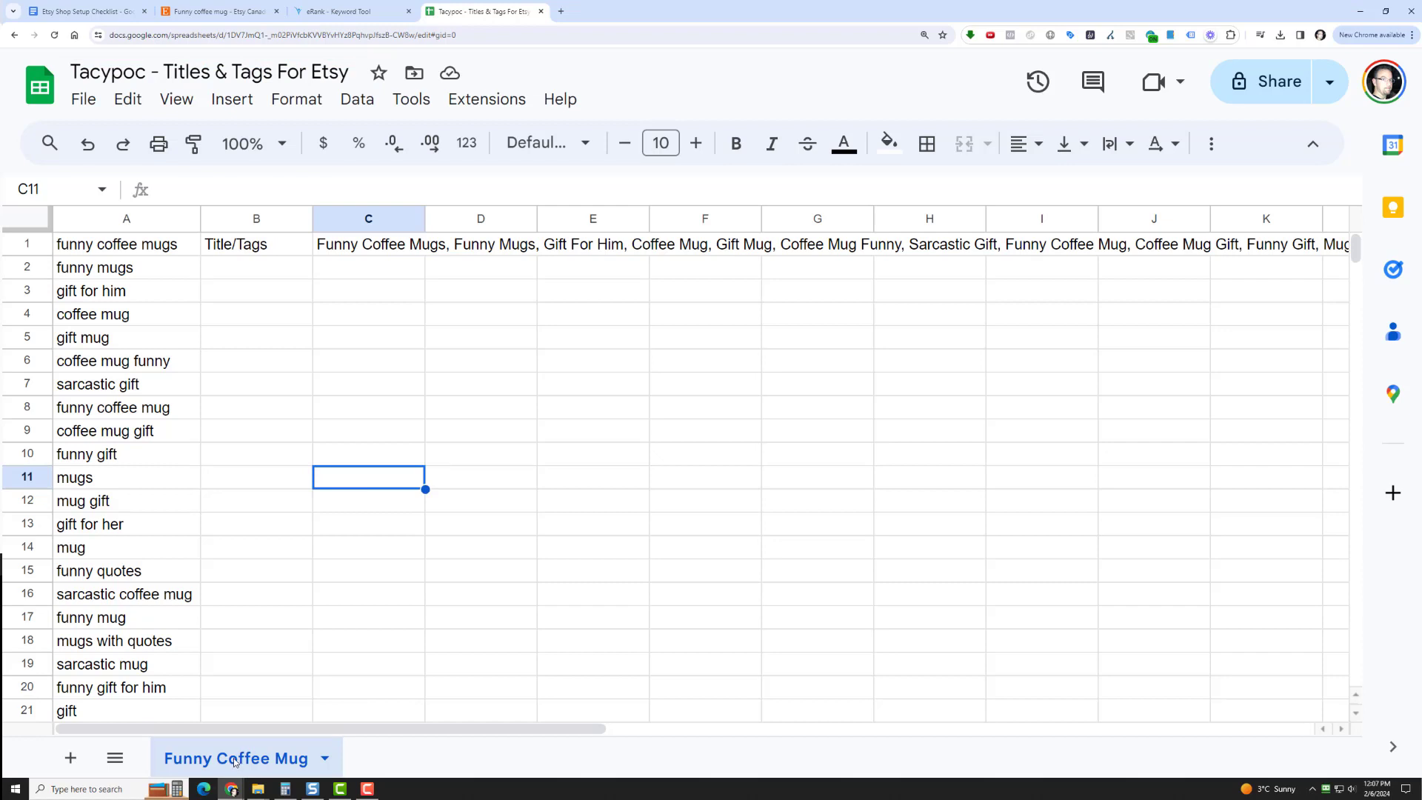
# Rename the "Funny Coffee Mug" sheet as "Funny"
pyautogui.doubleClick(235, 762)
pyautogui.write('Funny')
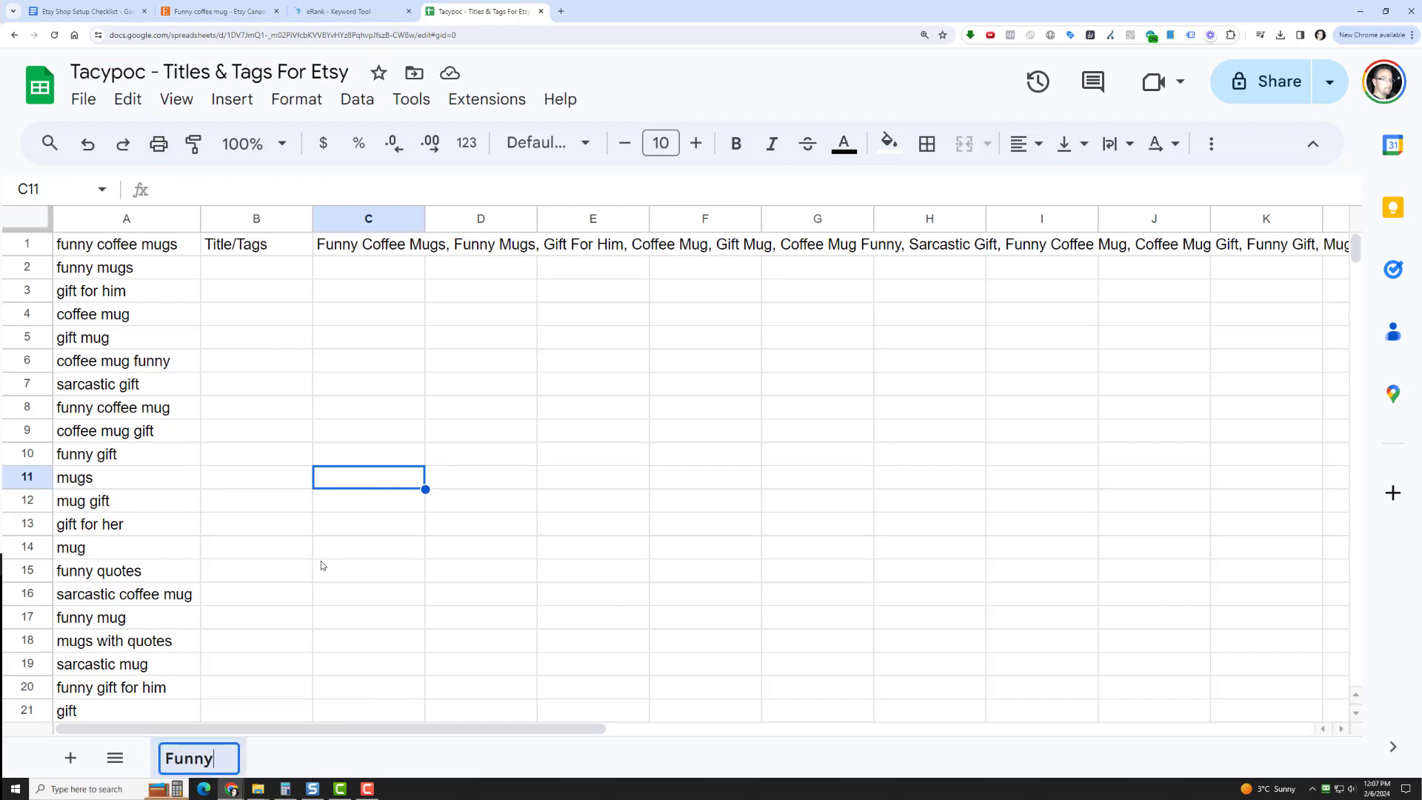
pyautogui.press('Return')
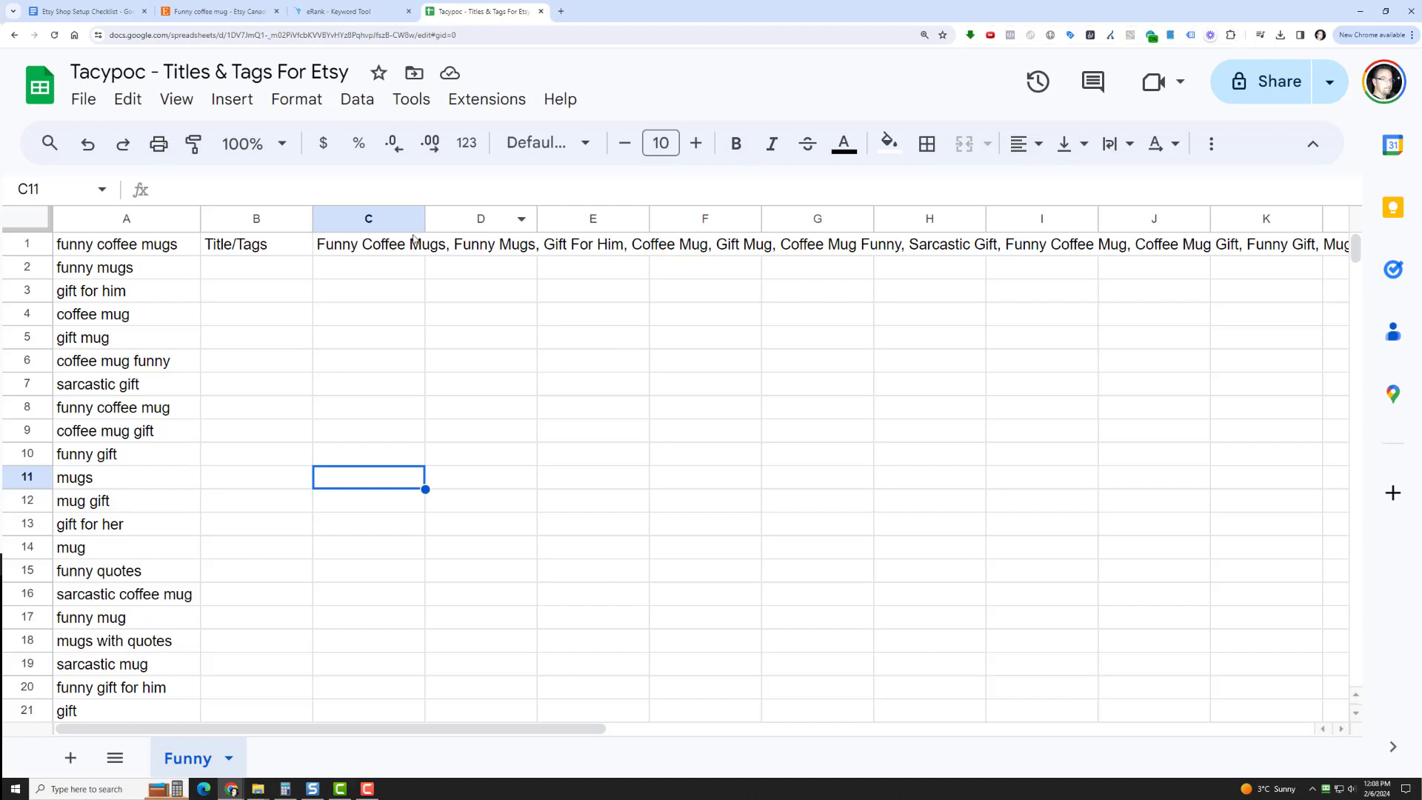
# Make the "Title/Tags" label in B1 bold
pyautogui.click(223, 249)
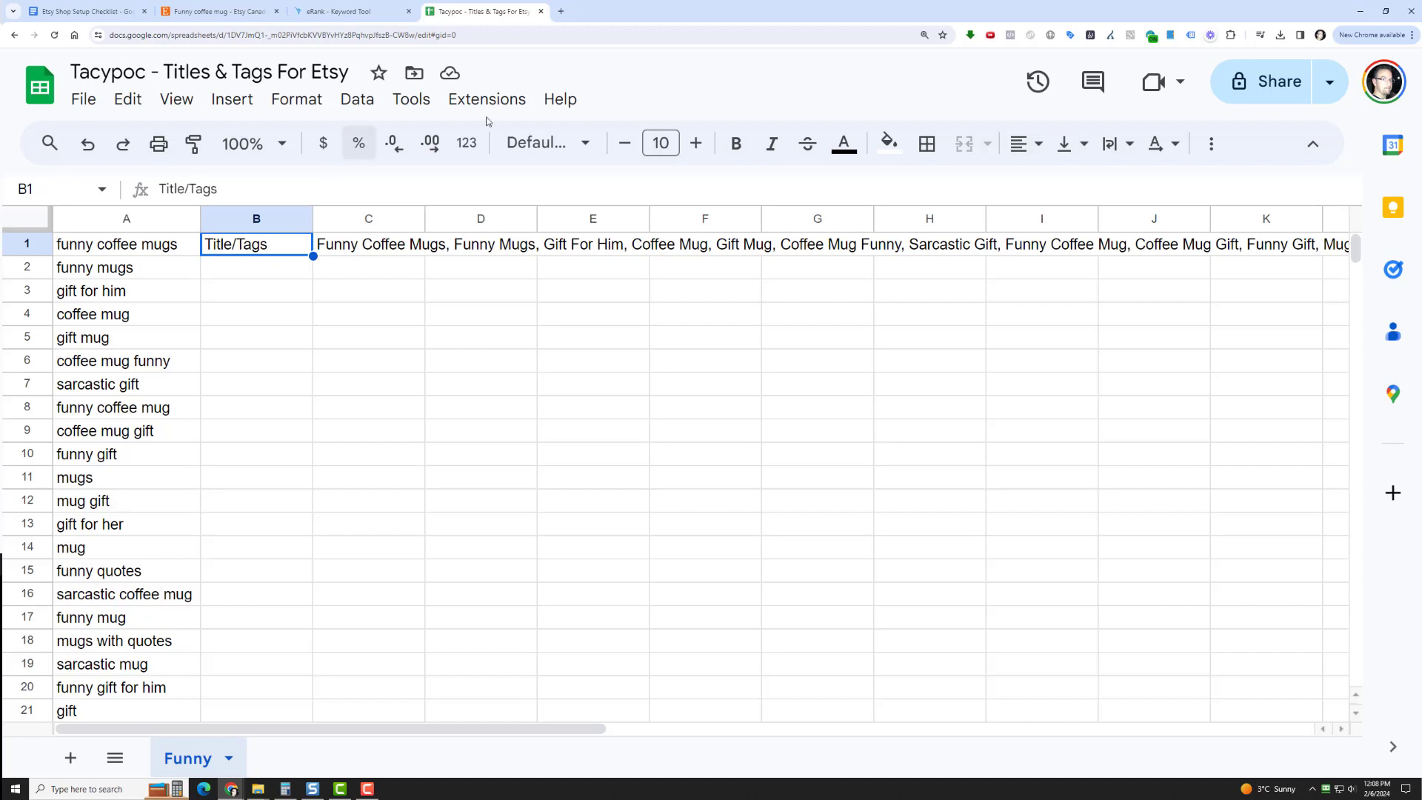
pyautogui.click(736, 143)
pyautogui.click(597, 403)
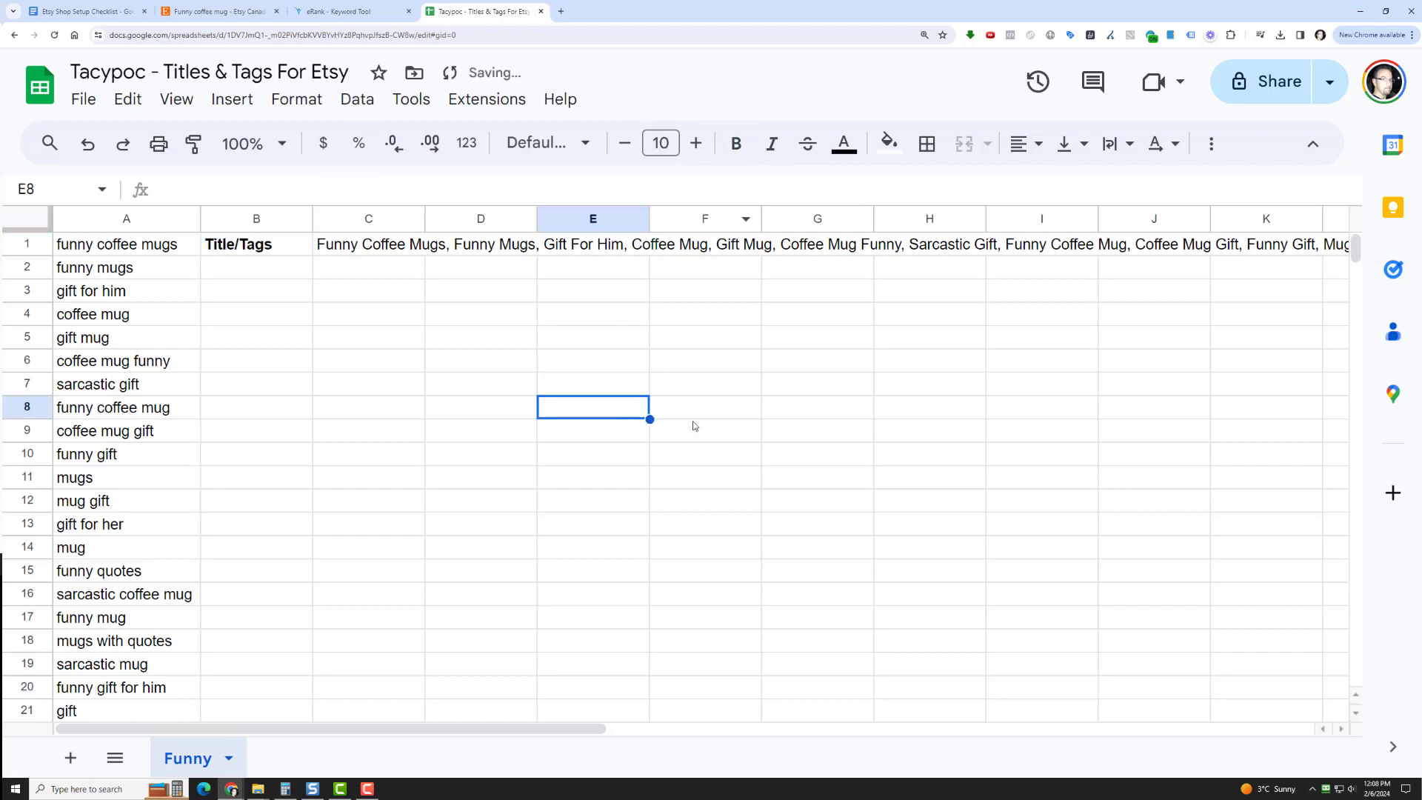